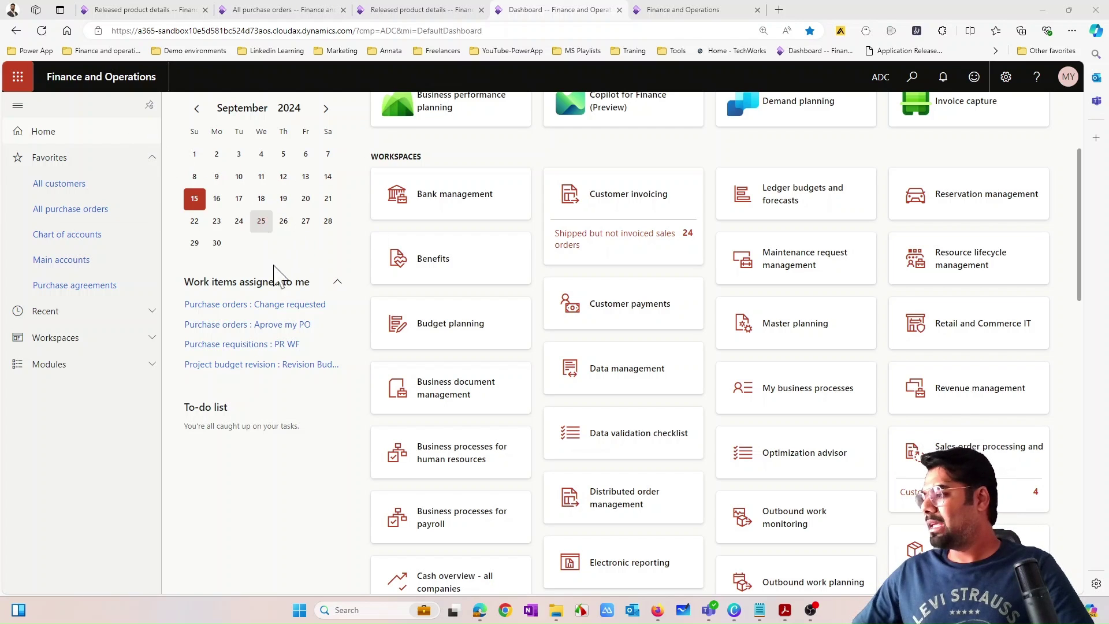
Step: Switch from the F&O dashboard to the Canva deck's page 10 on inventory value
left_click(731, 614)
Step: Zoom into page 10 and shift the warehouse illustration down and slightly left
key("ctrl+plus")
scroll(561, 404, "up", 2)
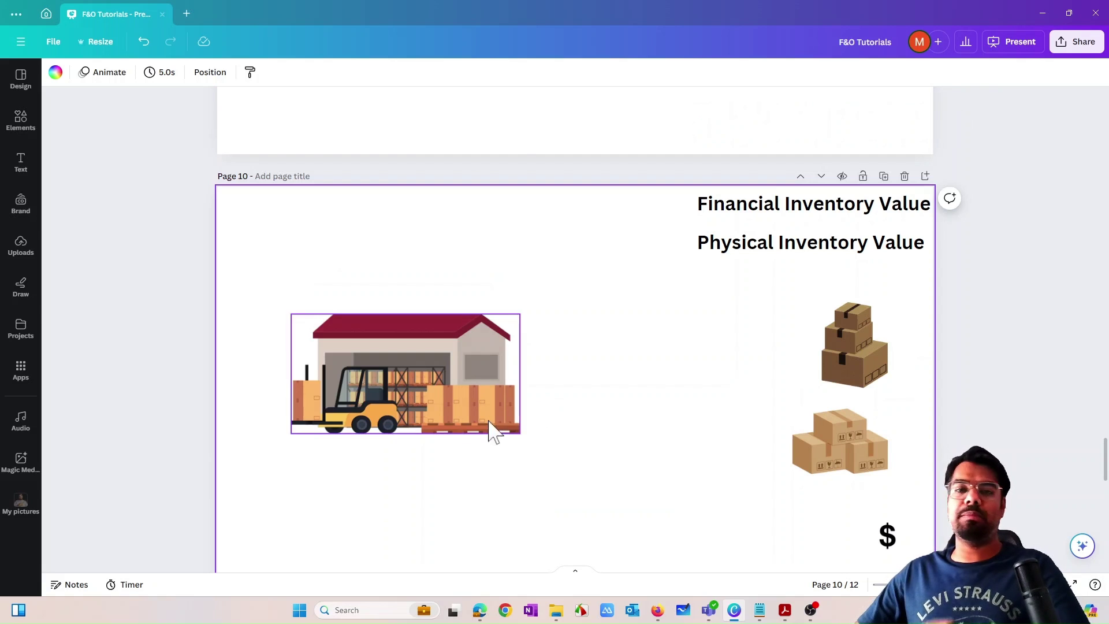
left_click(438, 386)
left_click_drag(438, 386, 417, 391)
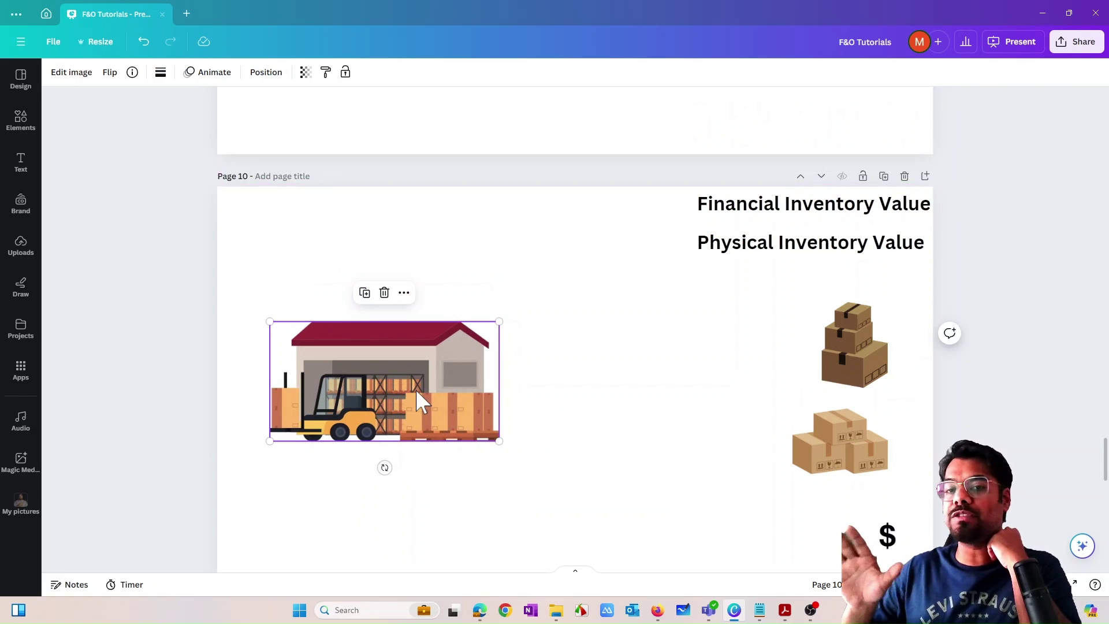
left_click_drag(416, 391, 404, 390)
left_click(431, 508)
Step: Place the stacked boxes and the three-box image right beside the warehouse
left_click_drag(850, 376, 512, 456)
left_click_drag(840, 442, 600, 435)
left_click(443, 545)
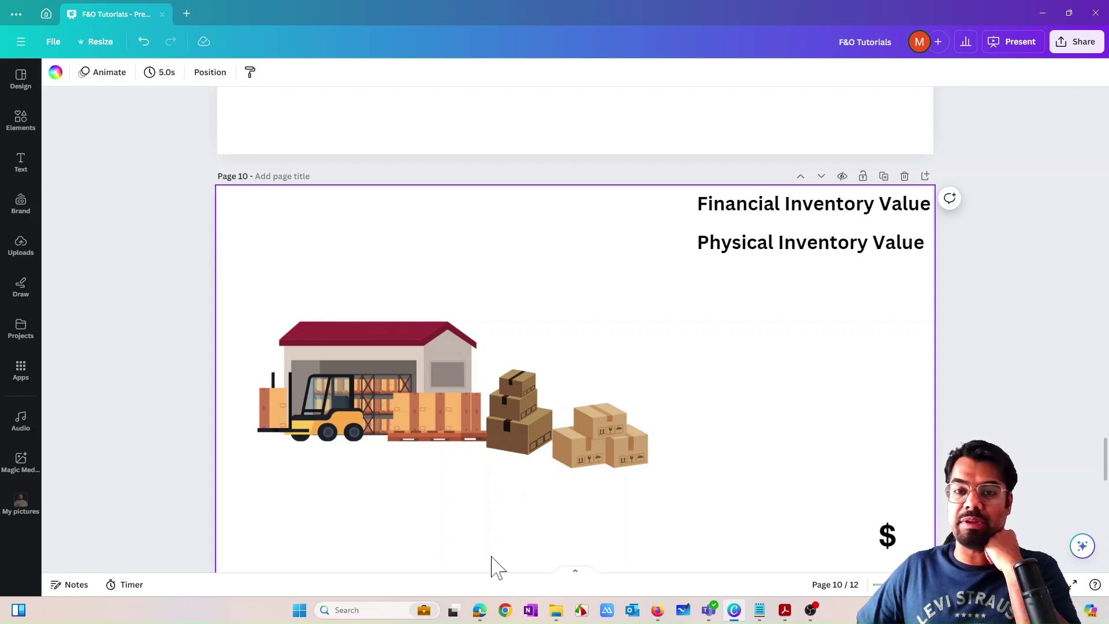
Step: Reposition the Physical and Financial Inventory Value headings, undoing one misplaced move
left_click(699, 211)
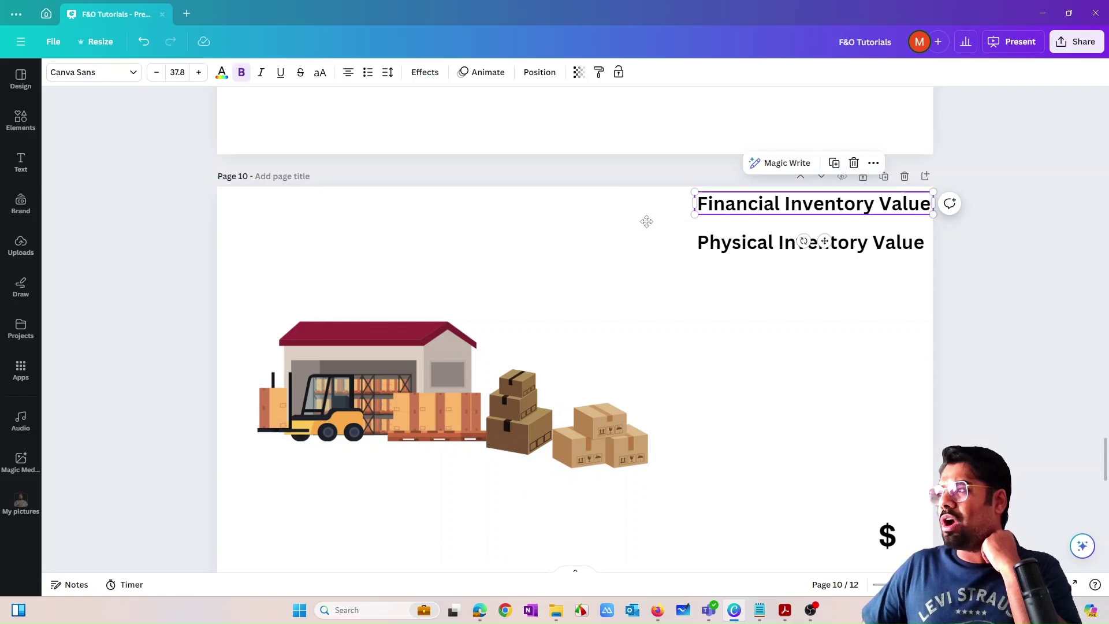
left_click_drag(698, 207, 515, 279)
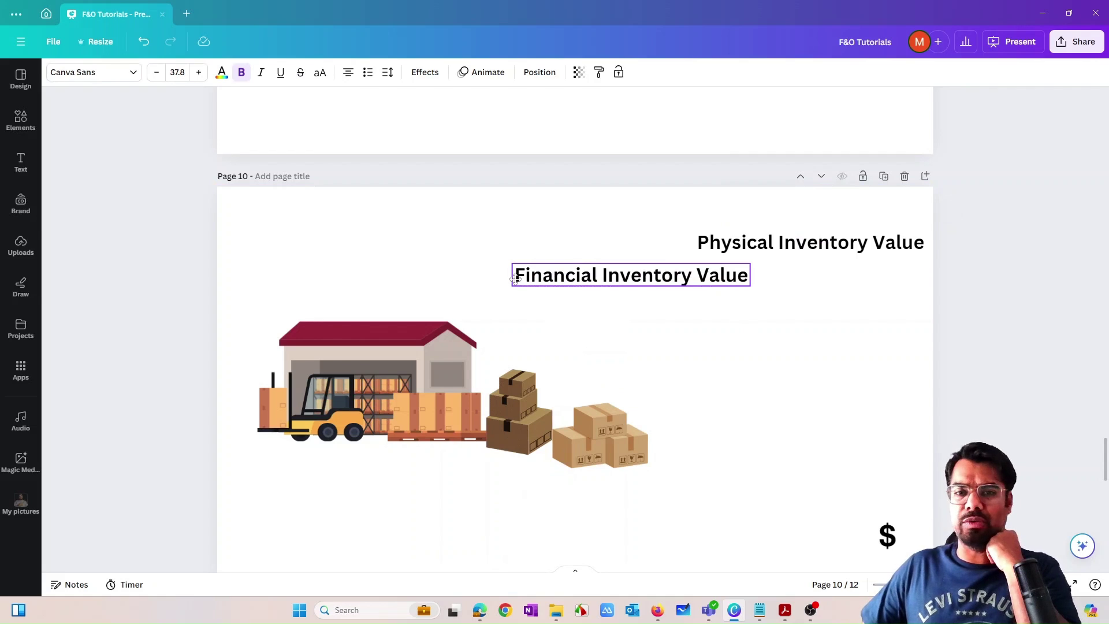
key("ctrl+z")
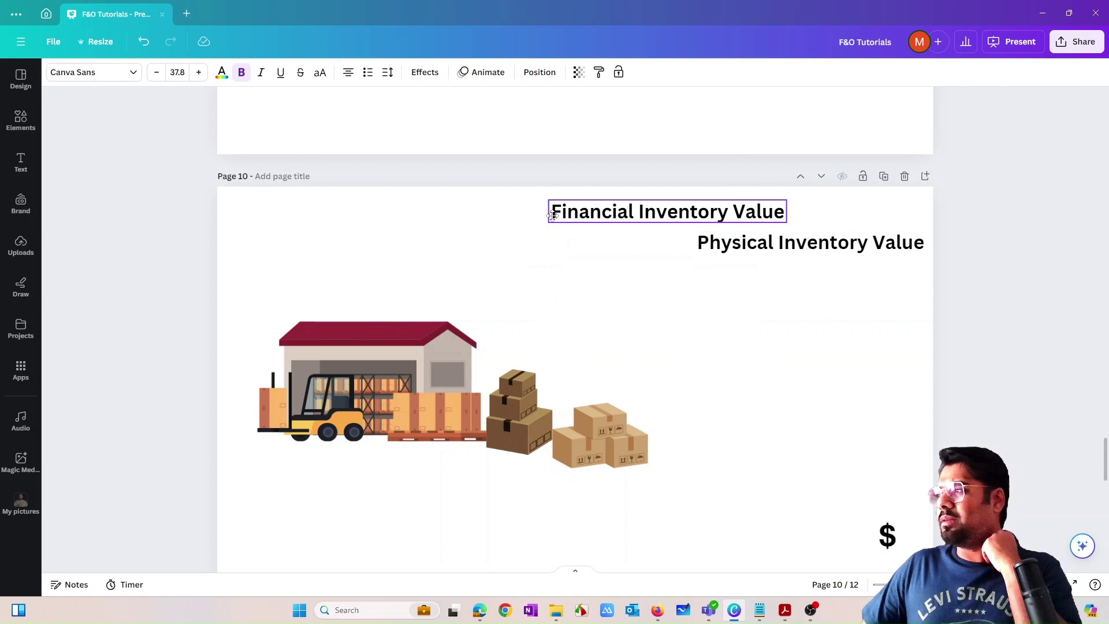
left_click_drag(721, 258, 659, 328)
left_click_drag(635, 222, 736, 220)
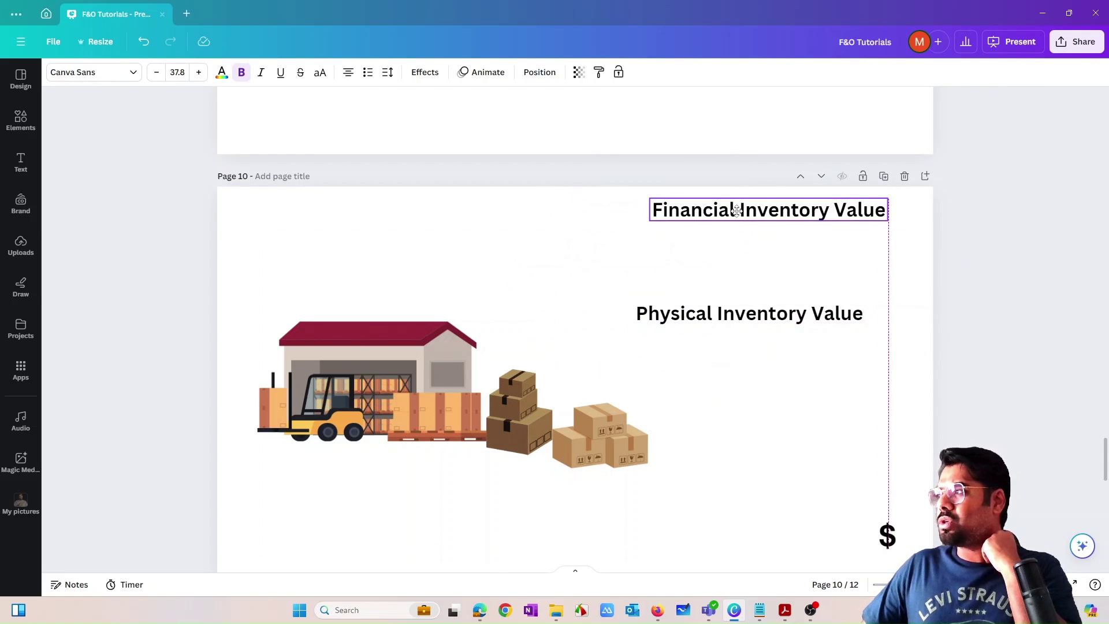
Step: Align both box images beside the warehouse and place the headings next to them
left_click(519, 431)
left_click_drag(518, 431, 507, 456)
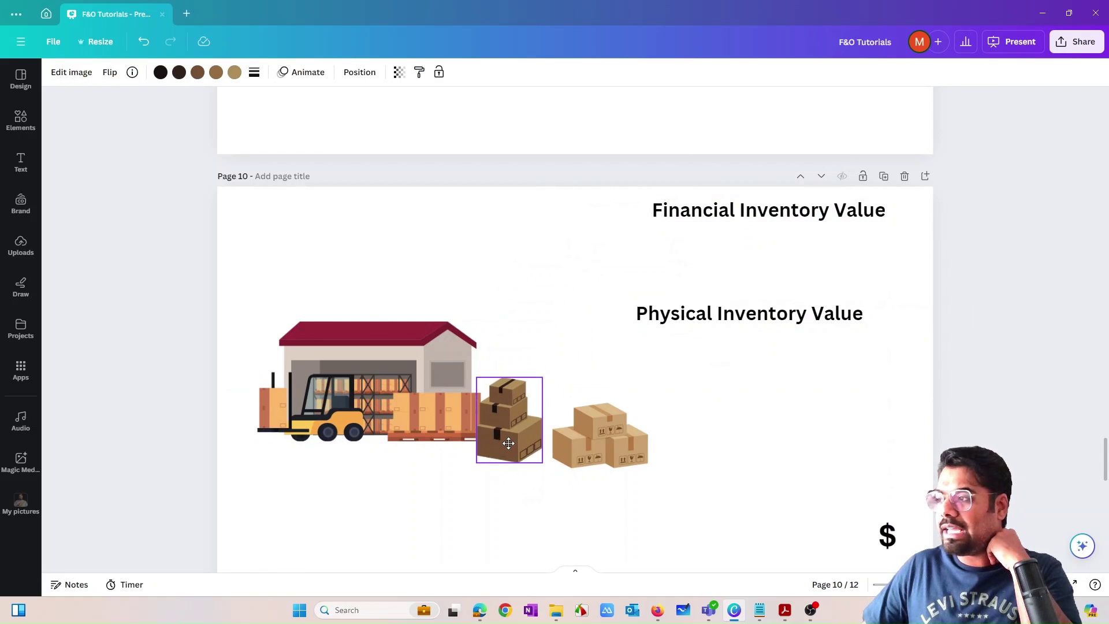
left_click_drag(710, 317, 552, 351)
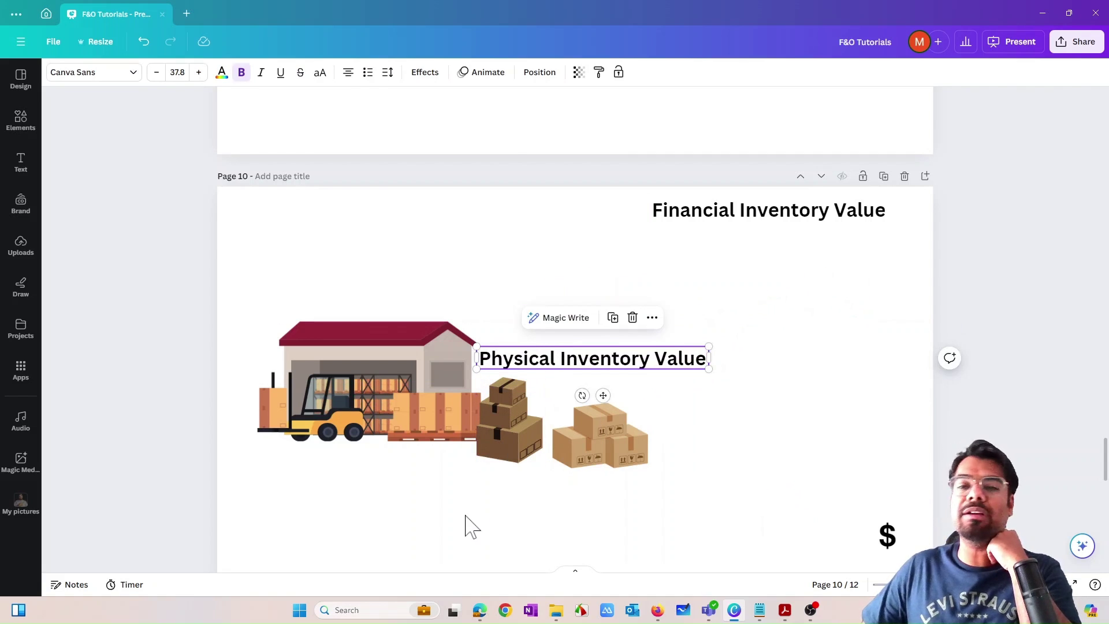
left_click_drag(513, 446, 519, 441)
left_click_drag(606, 461, 601, 455)
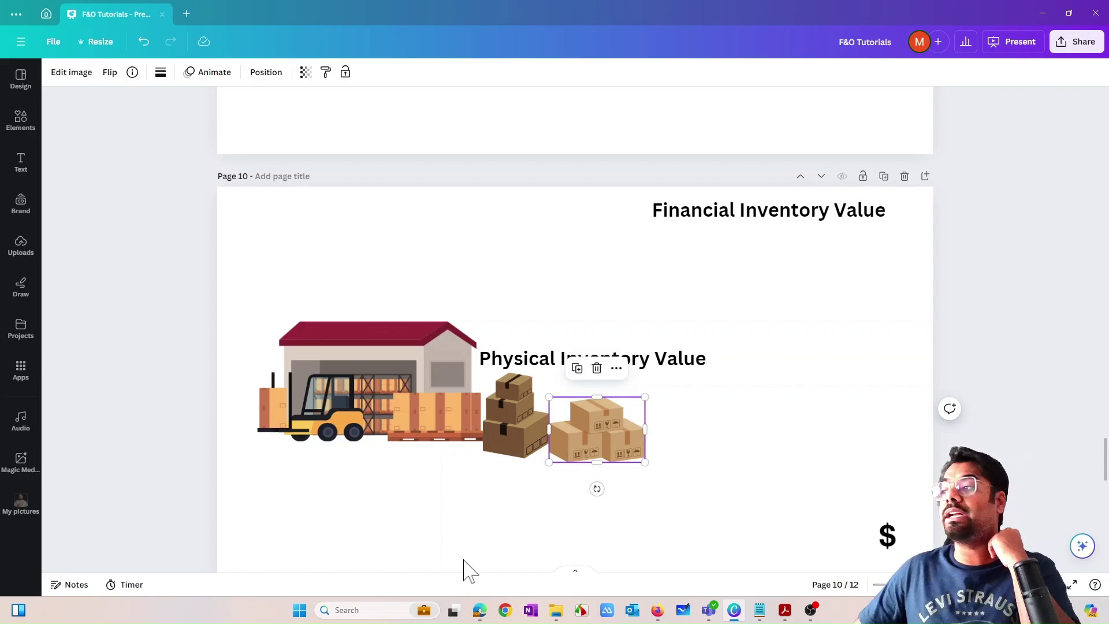
left_click_drag(704, 220, 502, 525)
left_click(312, 549)
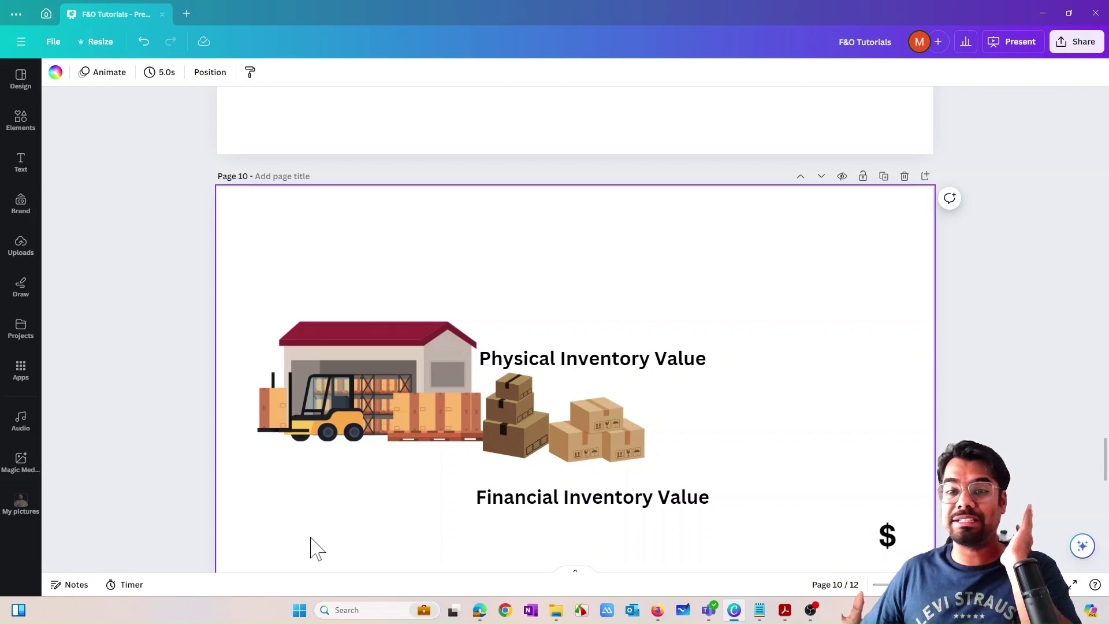
Step: Stack Physical over Financial Inventory Value beside the boxes and put the dollar sign below
left_click_drag(578, 355, 649, 272)
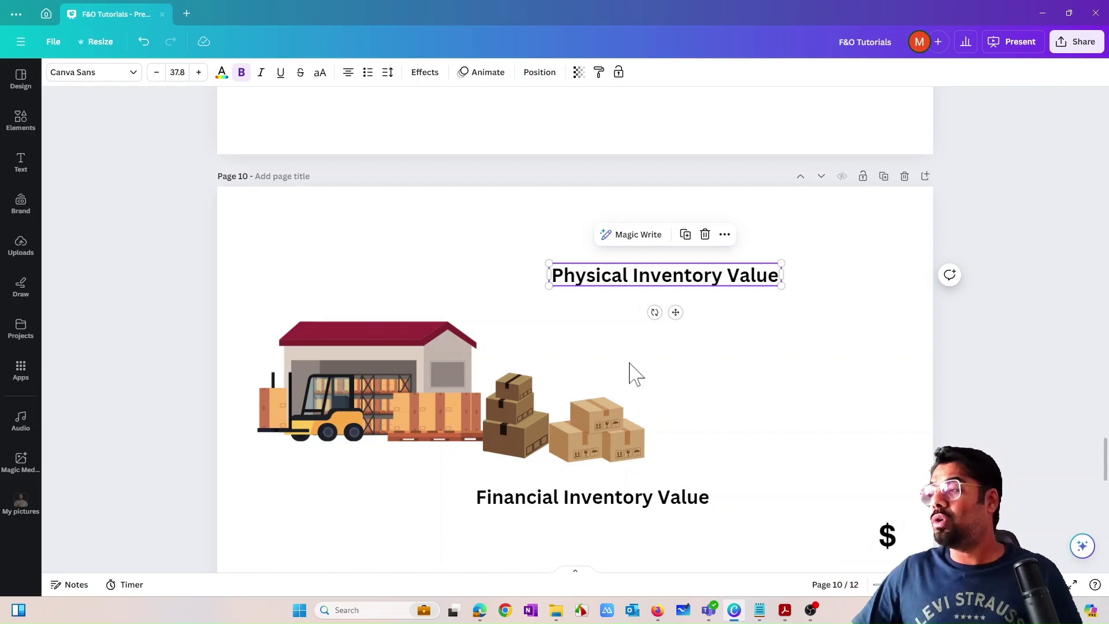
left_click_drag(634, 277, 578, 328)
left_click_drag(601, 502, 704, 376)
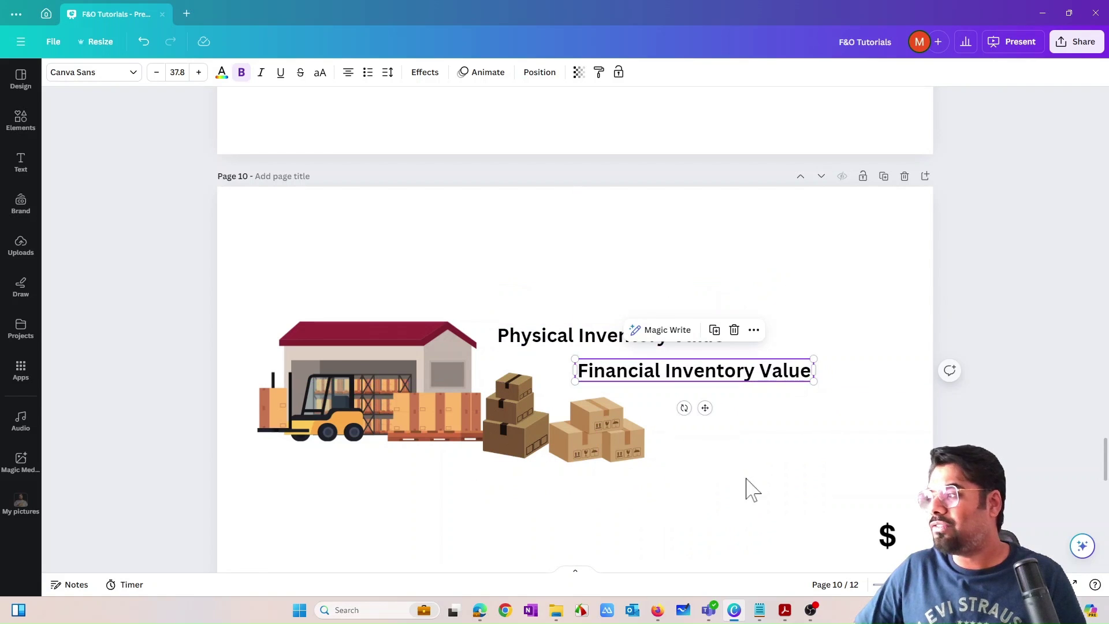
left_click_drag(896, 525, 547, 467)
left_click(757, 497)
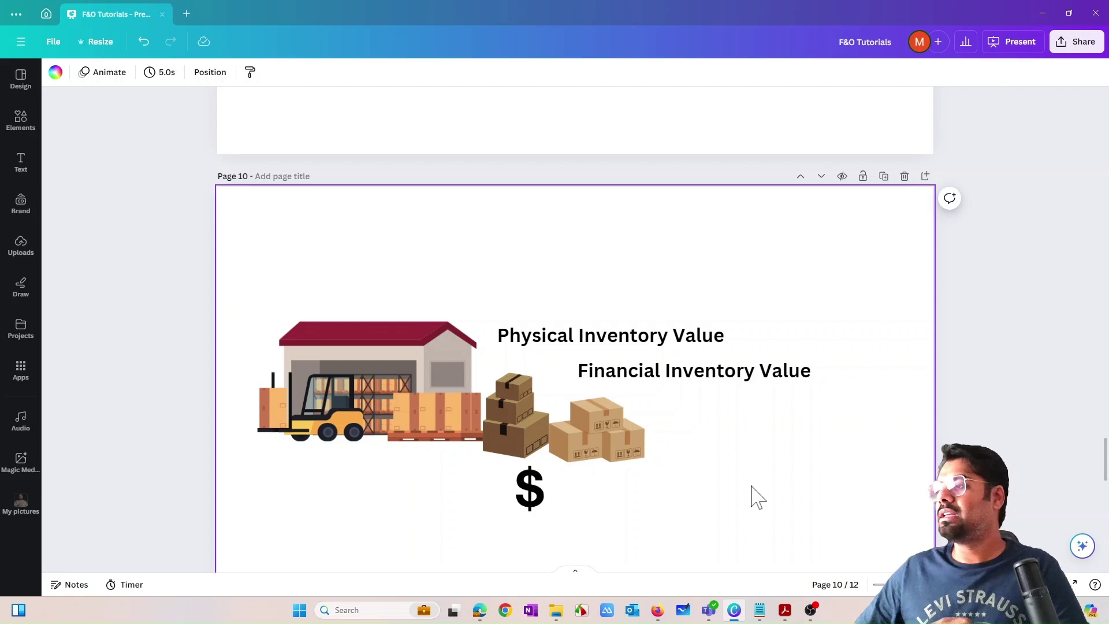
Step: Move the three-box image right and bring the stacked boxes back beside the warehouse
left_click_drag(626, 438, 836, 457)
left_click_drag(484, 460, 447, 483)
left_click_drag(770, 488, 531, 490)
Step: On page 11, align the stacked boxes with Purchase Order 1 and move the three-box image down-right
scroll(623, 442, "down", 5)
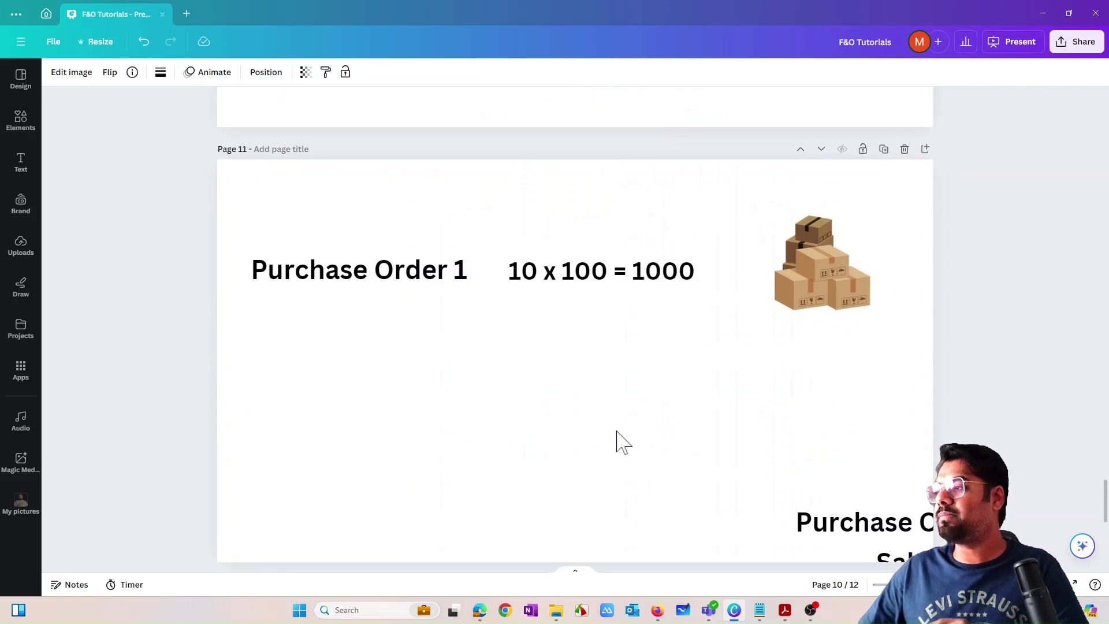
left_click_drag(787, 285, 872, 402)
left_click_drag(819, 260, 755, 230)
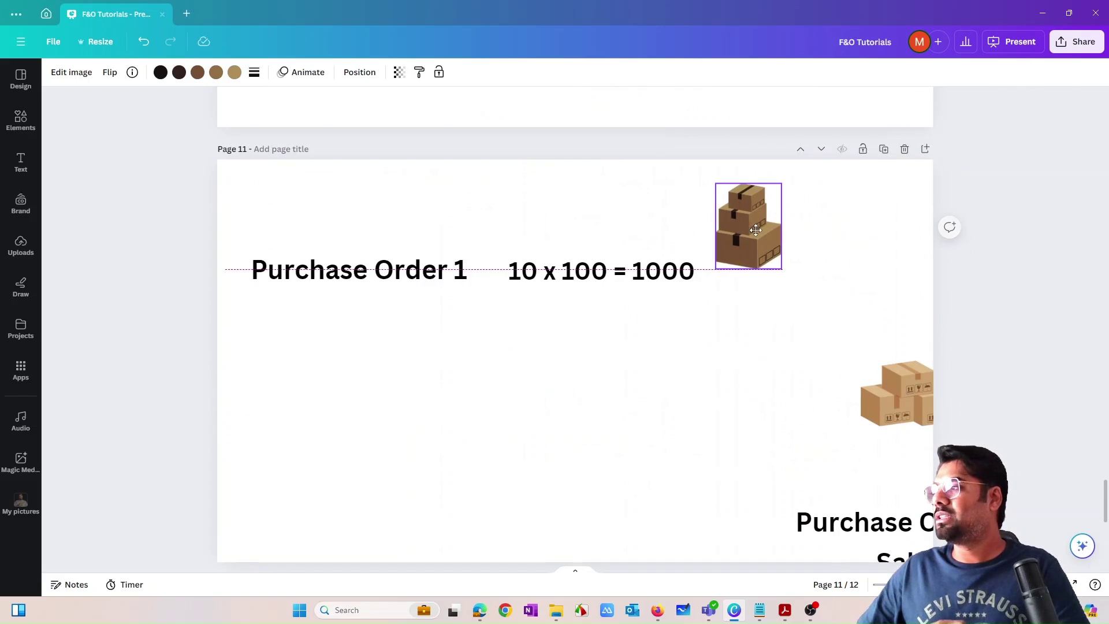
left_click(809, 451)
left_click_drag(415, 280, 412, 229)
left_click(460, 428)
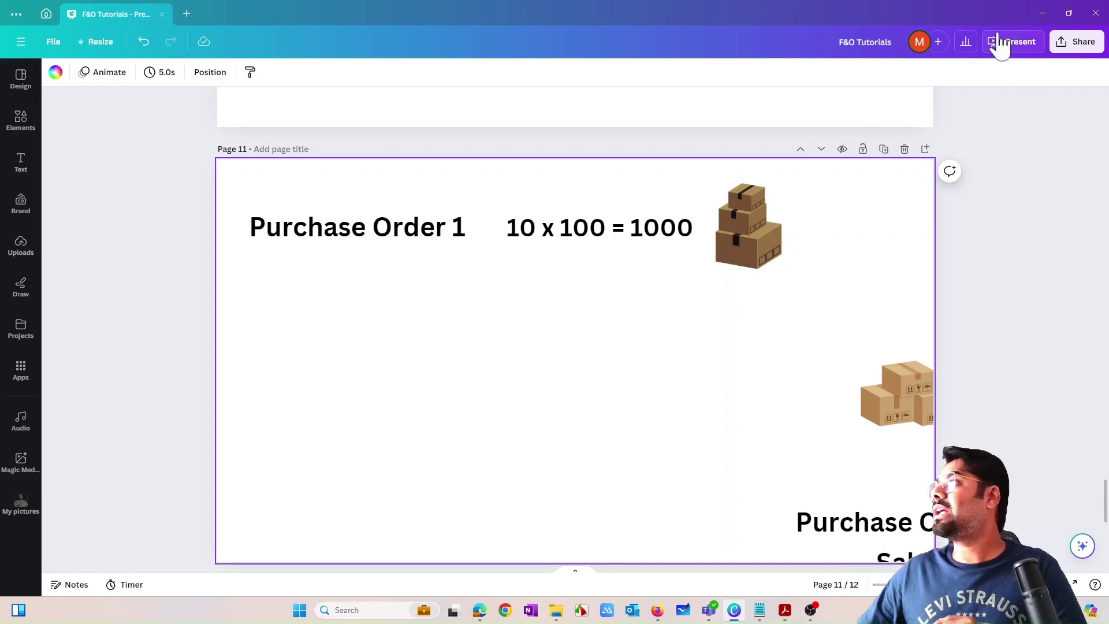
Step: Return to Finance and Operations and open the Adaptive Cruise Control ECU product details
left_click(1043, 13)
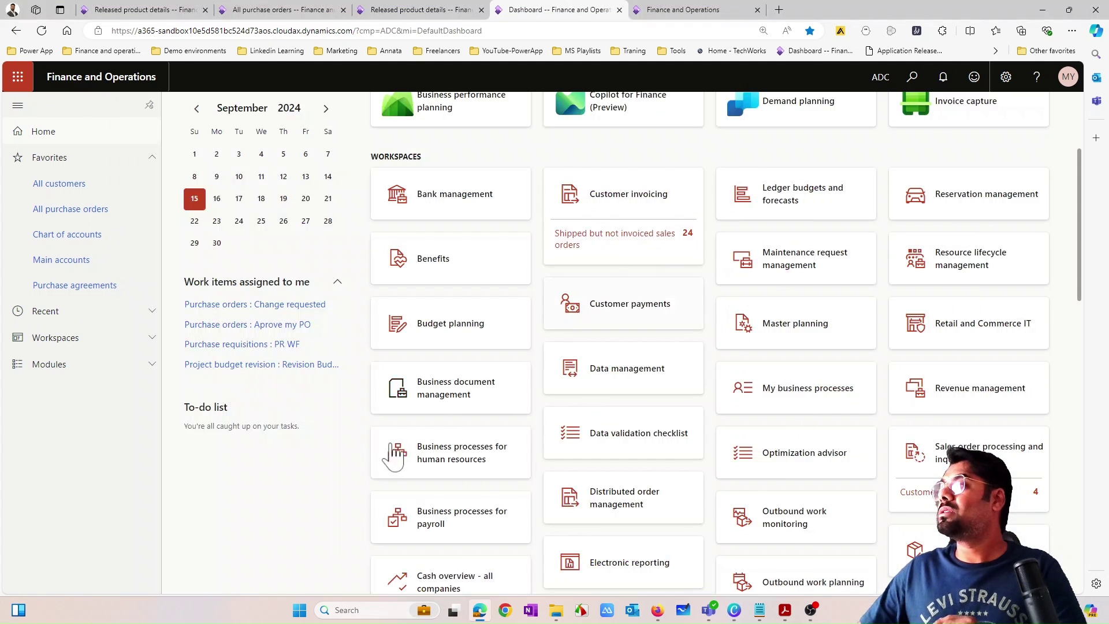
left_click(272, 11)
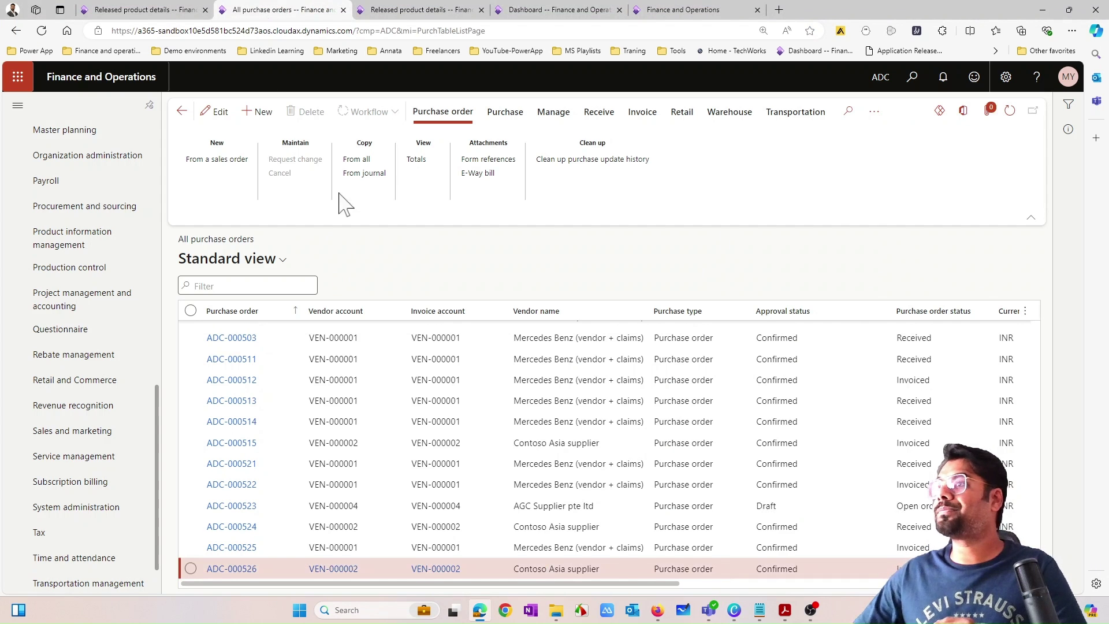
left_click(144, 10)
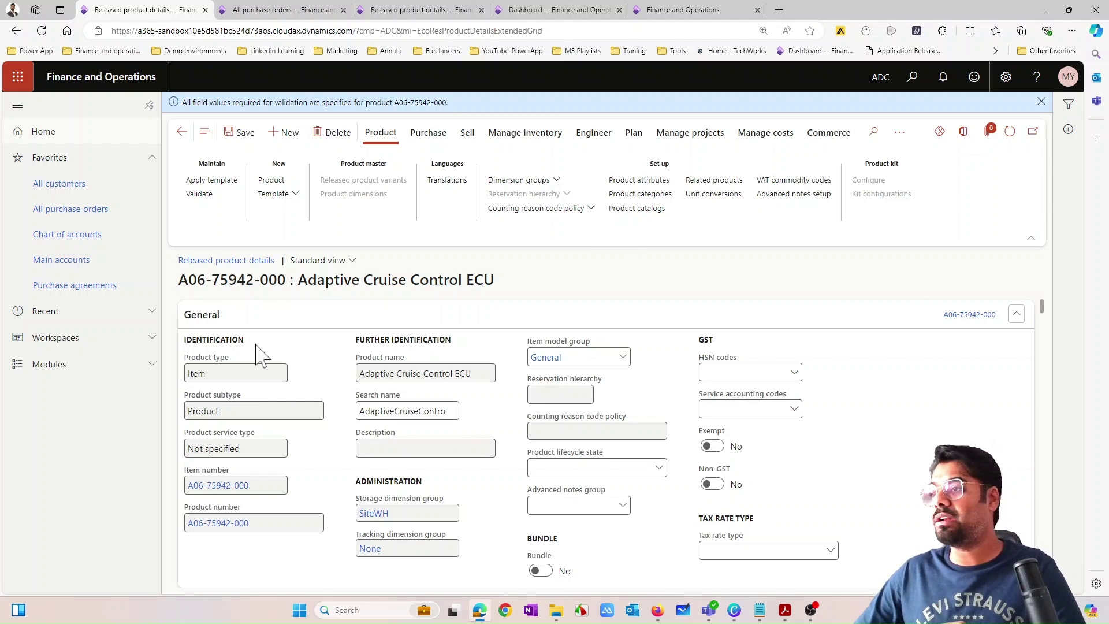
left_click_drag(285, 282, 200, 286)
right_click(199, 286)
left_click(237, 307)
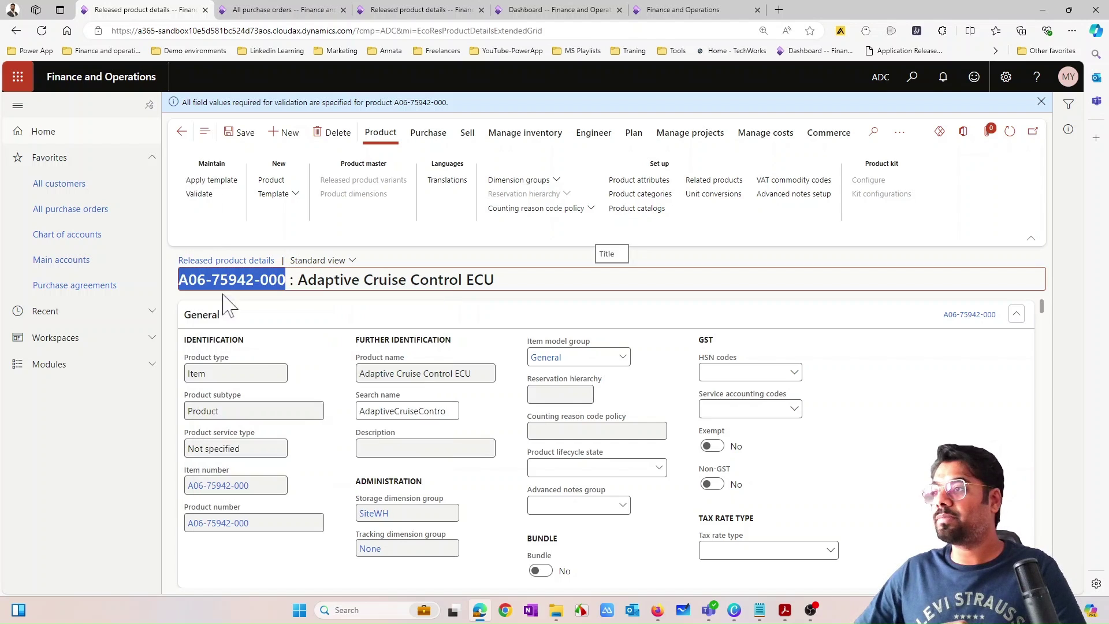
left_click(531, 138)
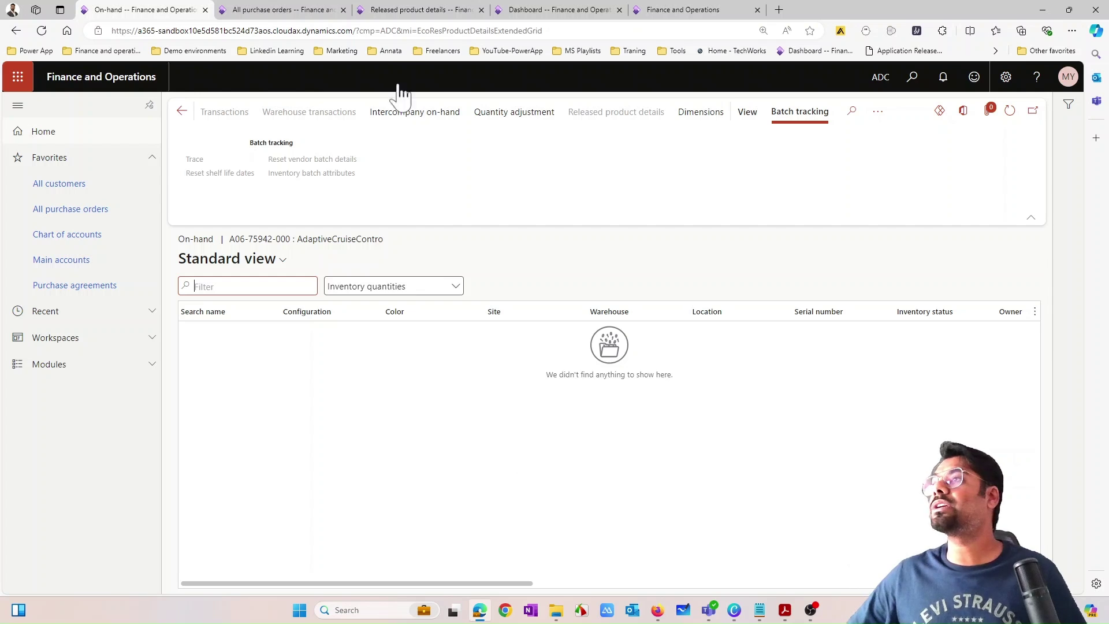
left_click(298, 9)
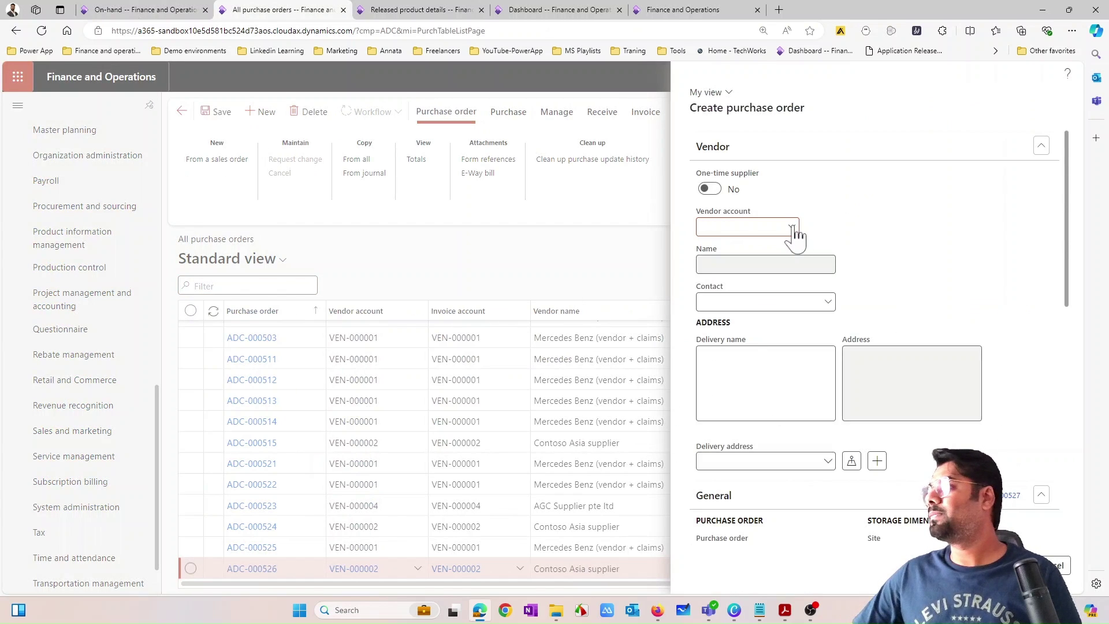
left_click(792, 227)
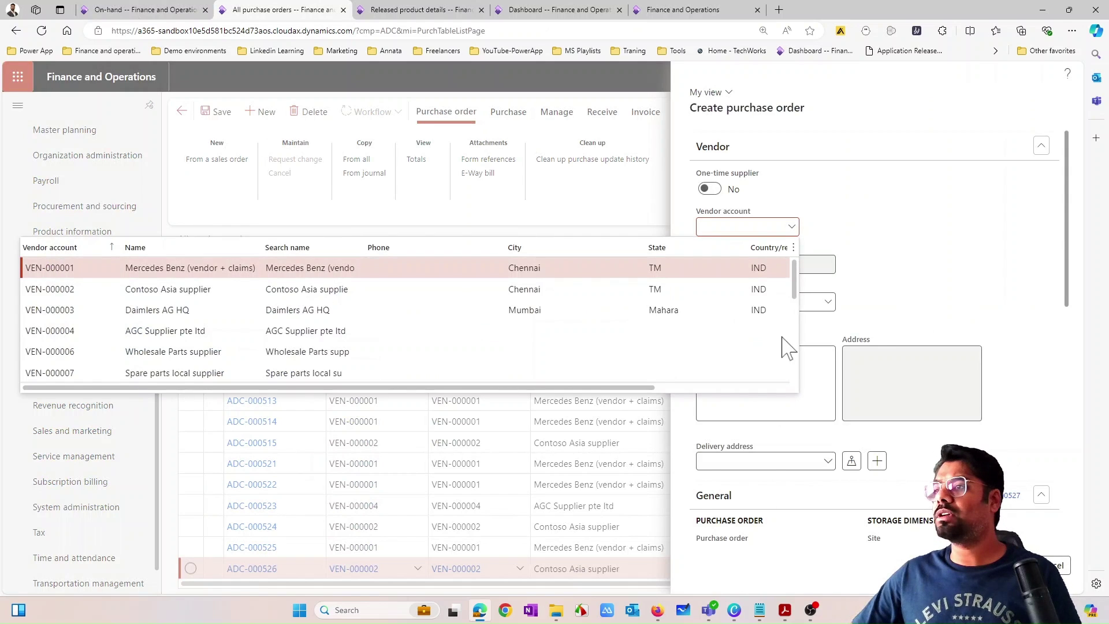
key("Return")
scroll(943, 361, "down", 4)
scroll(943, 361, "down", 2)
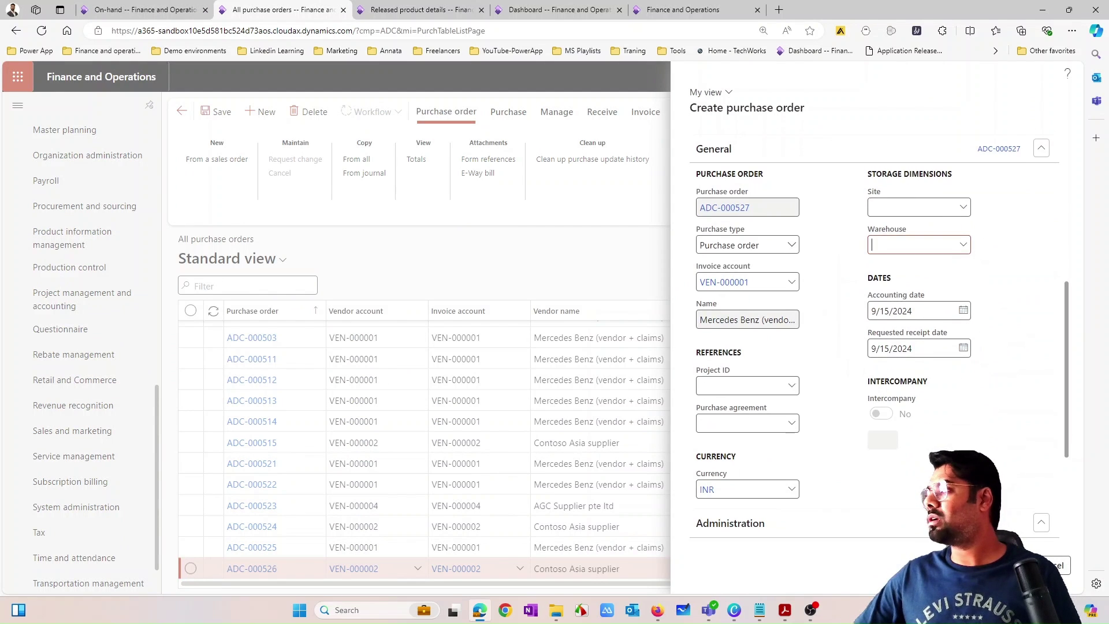
left_click(965, 247)
scroll(1011, 419, "down", 3)
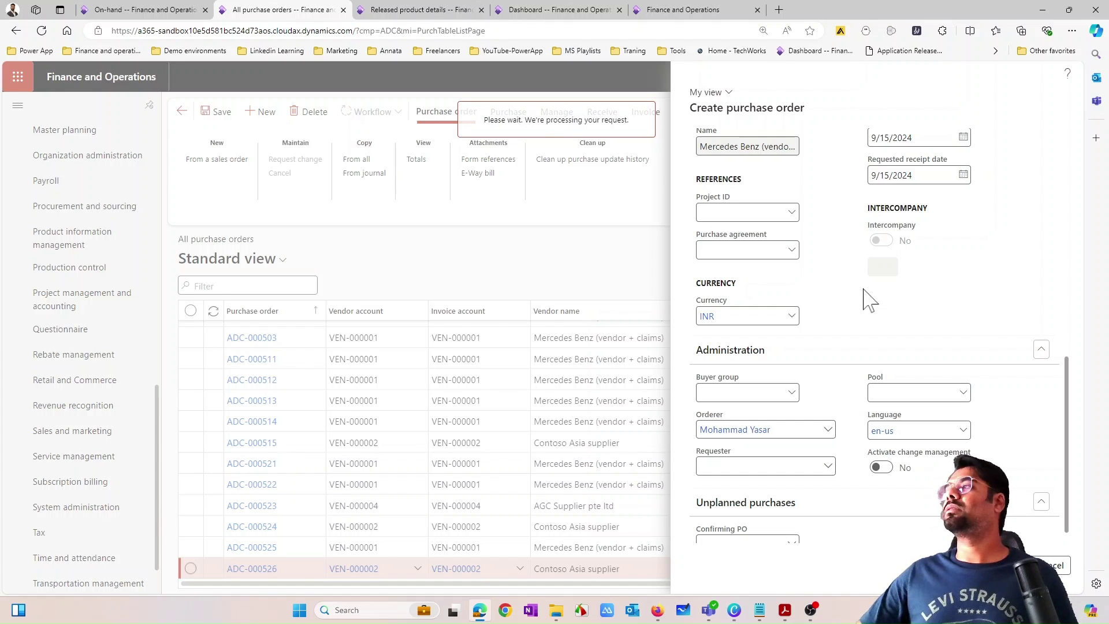
key("ctrl+v")
scroll(482, 554, "down", 1)
left_click_drag(480, 552, 859, 555)
key("Tab")
key("Tab")
key("Tab")
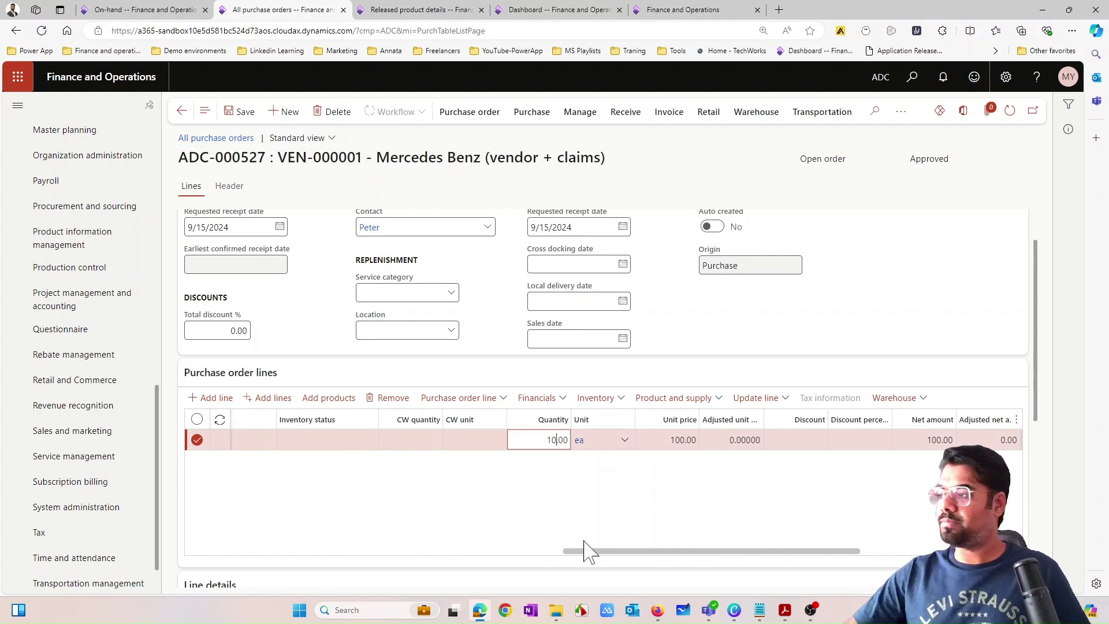
left_click_drag(612, 551, 570, 549)
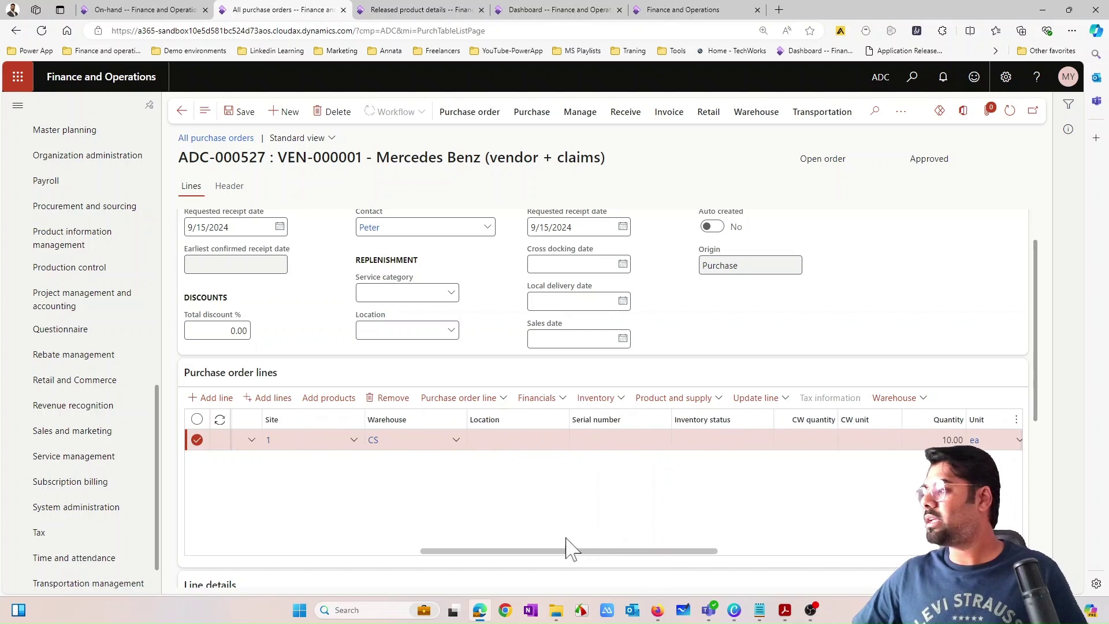
left_click_drag(636, 551, 396, 510)
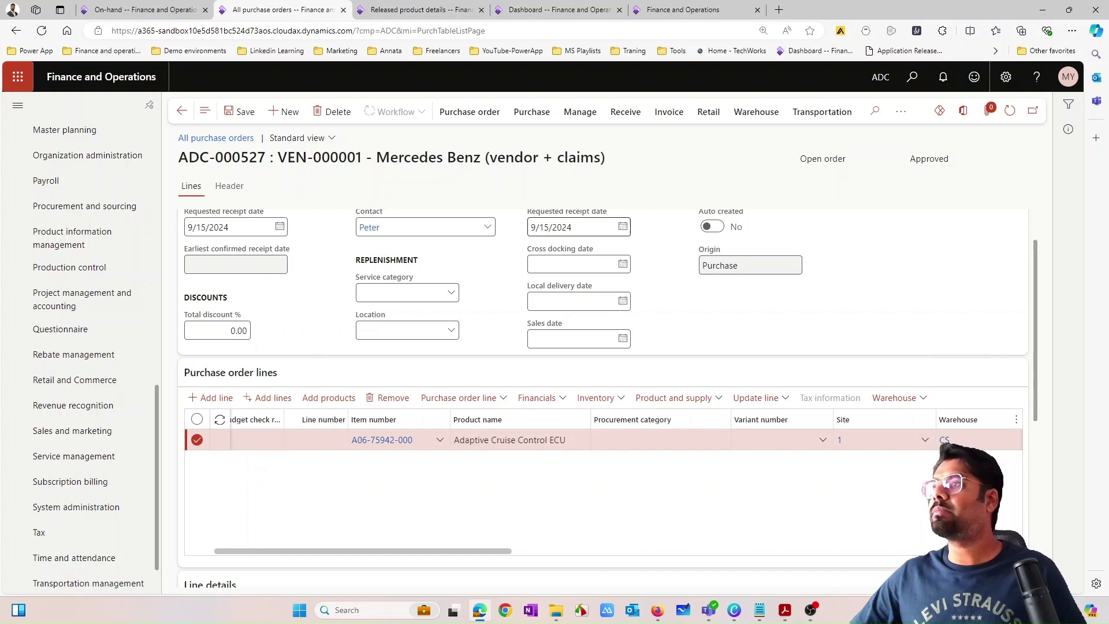
left_click(245, 114)
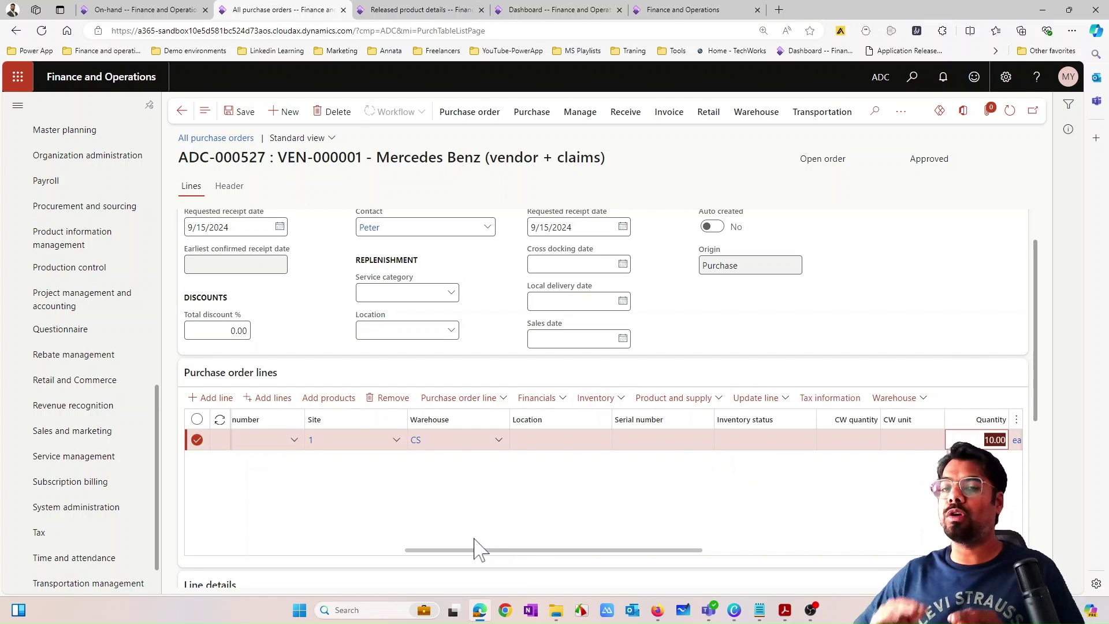
left_click(163, 10)
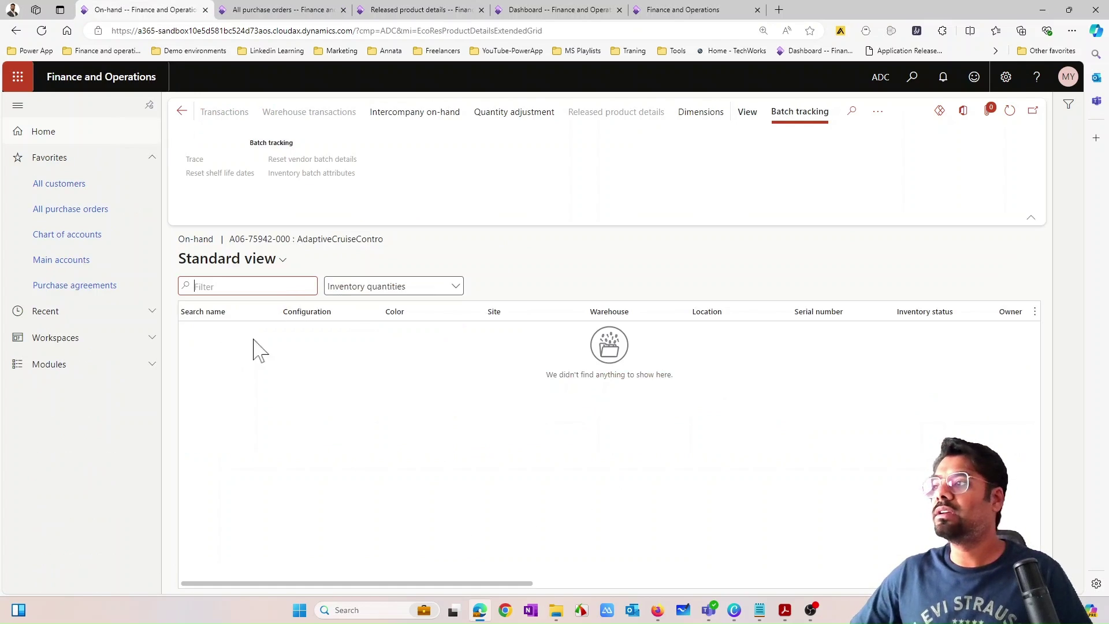
left_click(1010, 110)
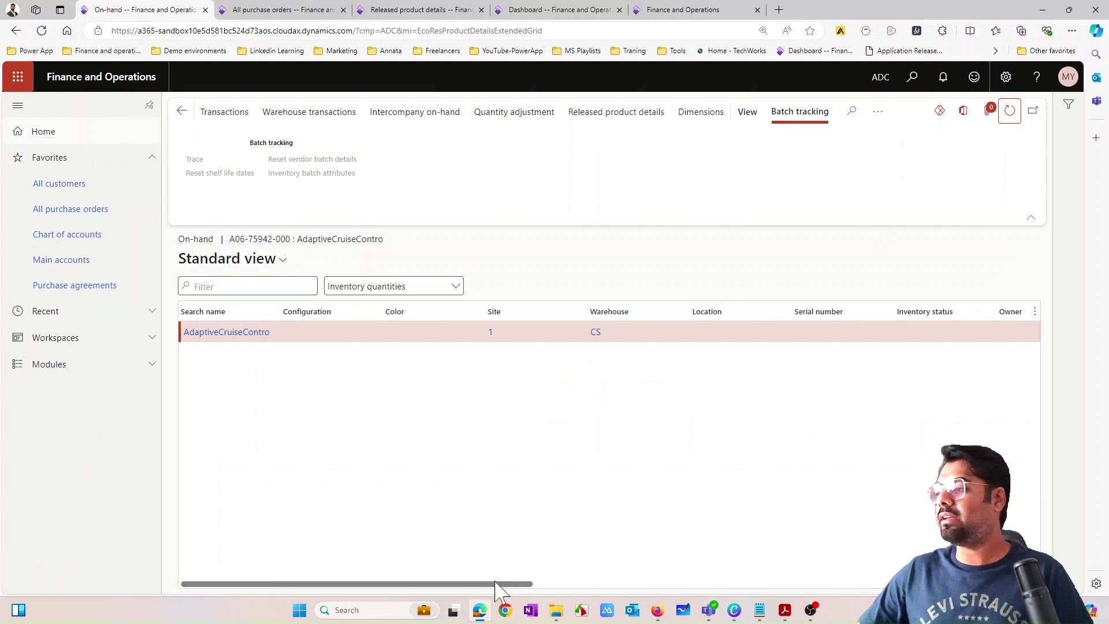
left_click_drag(495, 584, 889, 583)
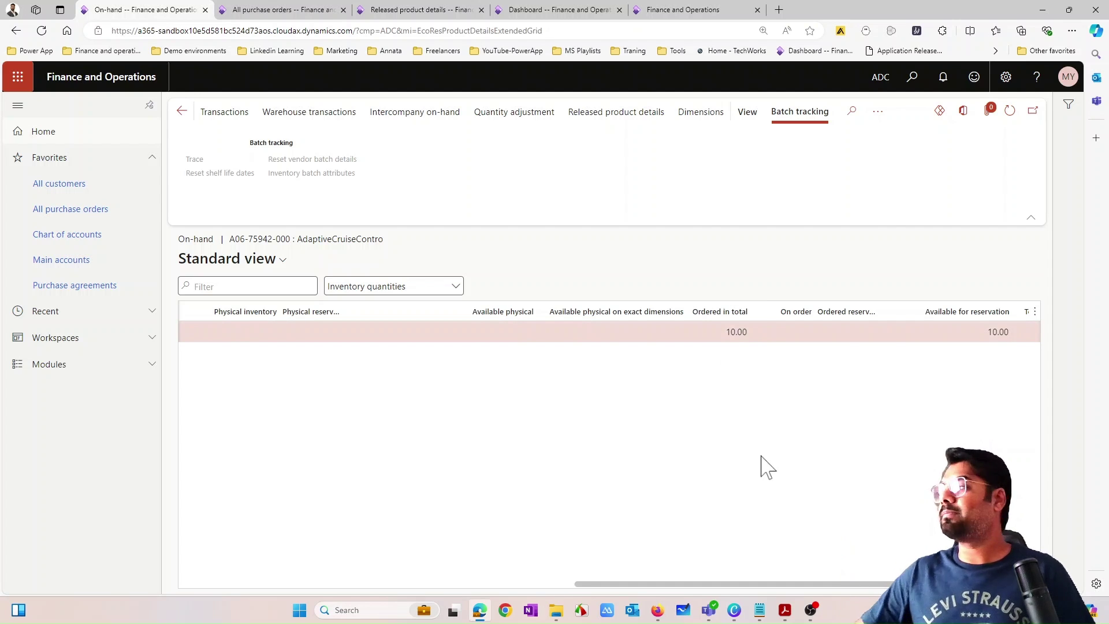
left_click(335, 583)
left_click(334, 583)
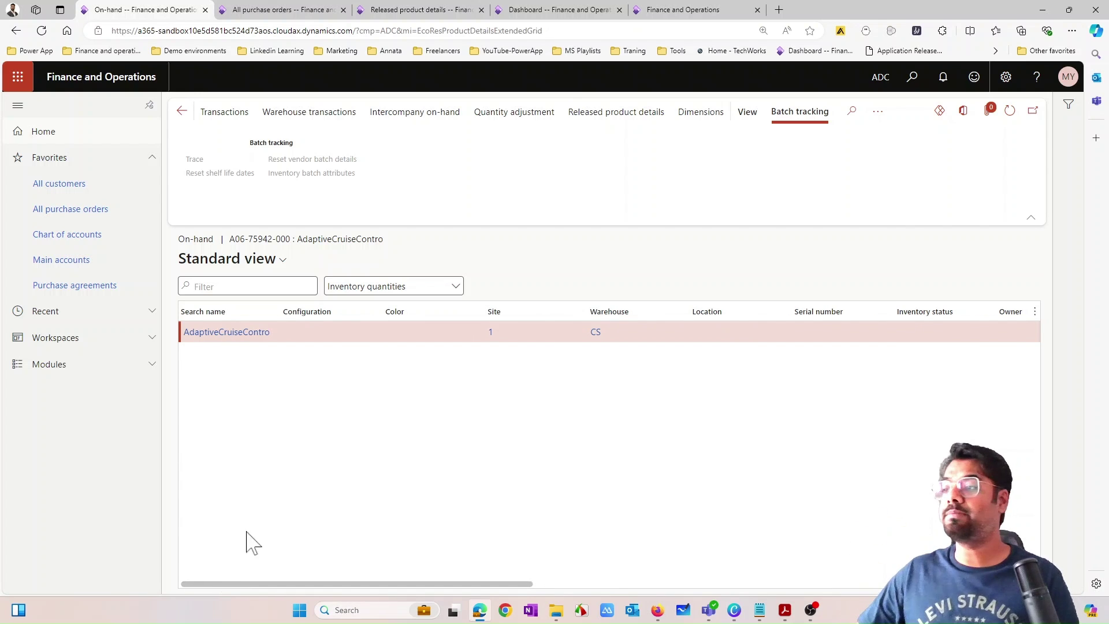
key("Return")
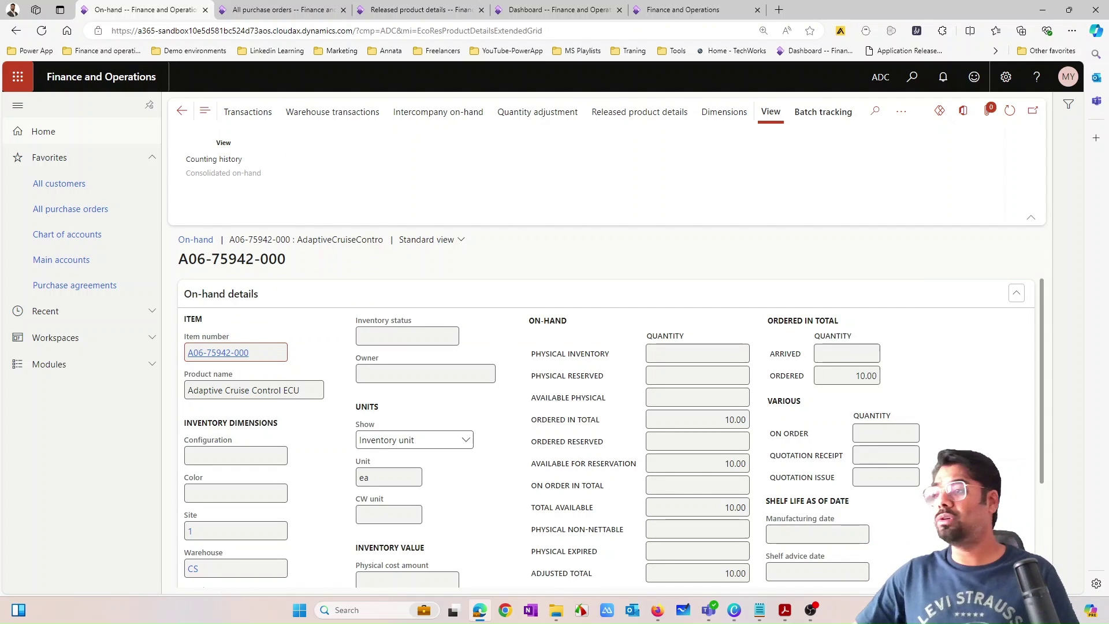
Step: Review ordered in total (10.00), available and adjusted quantities, then return to ADC-000527
mouse_move(572, 509)
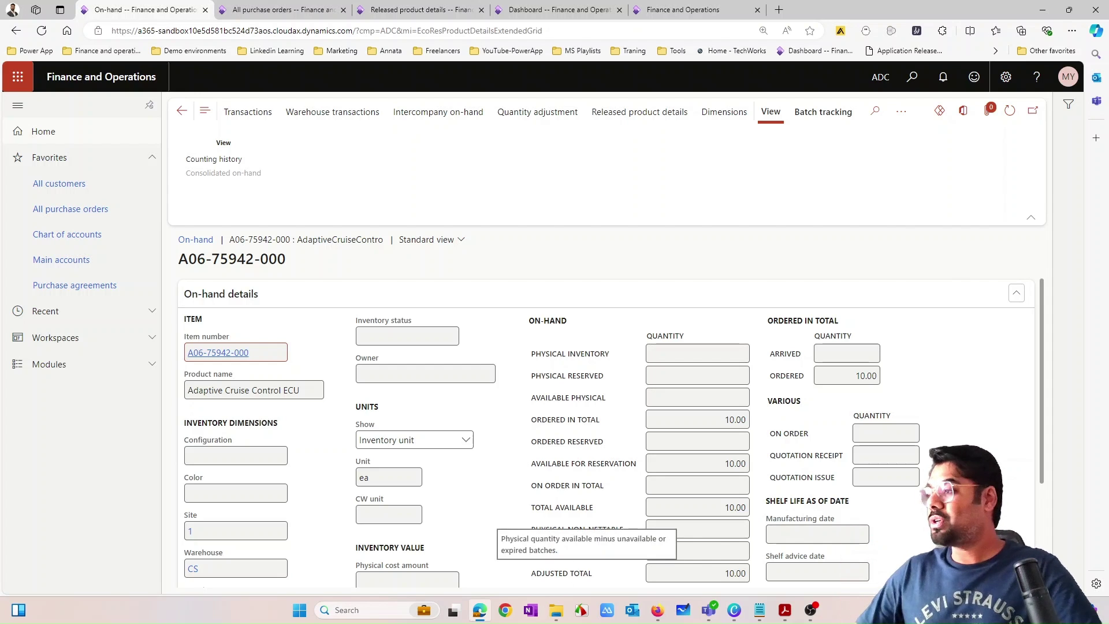
scroll(569, 522, "down", 1)
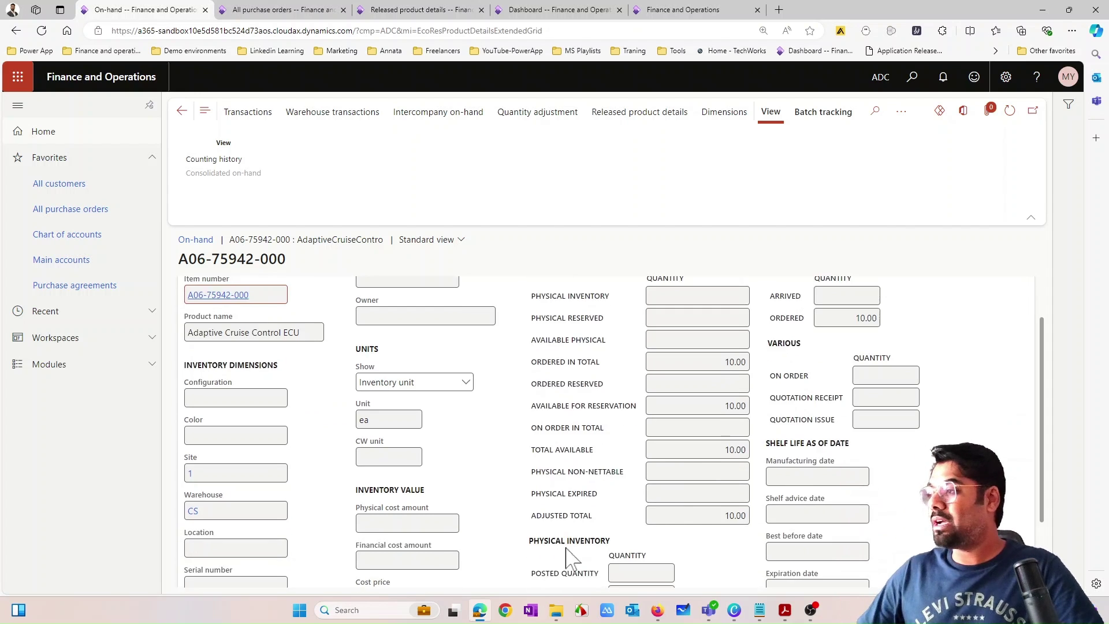
double_click(735, 361)
double_click(734, 405)
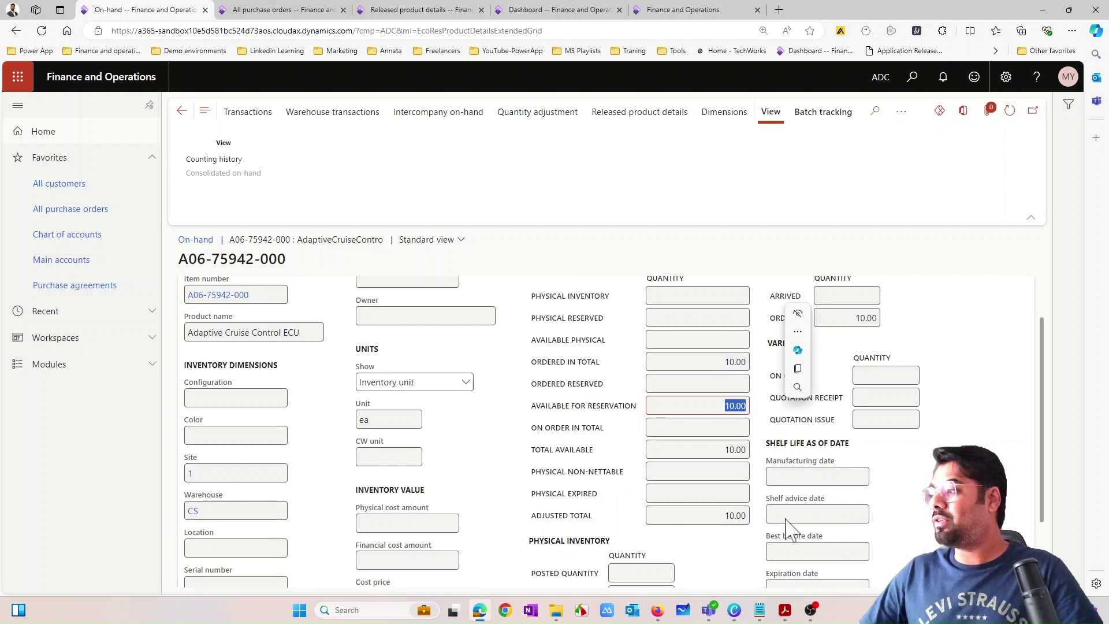
double_click(735, 449)
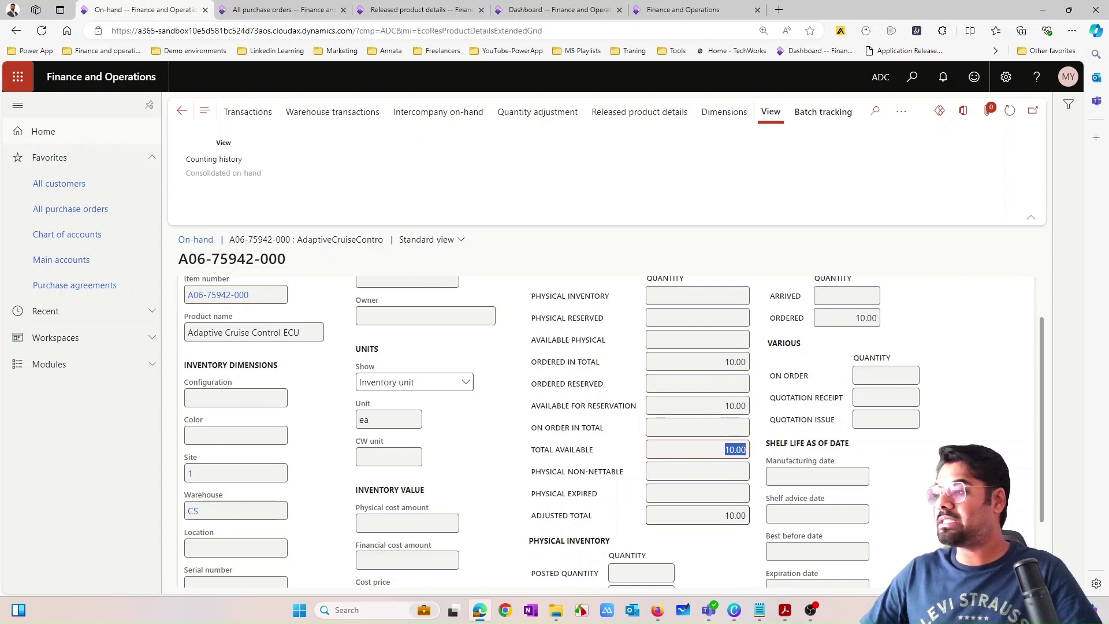
double_click(735, 516)
scroll(581, 473, "down", 2)
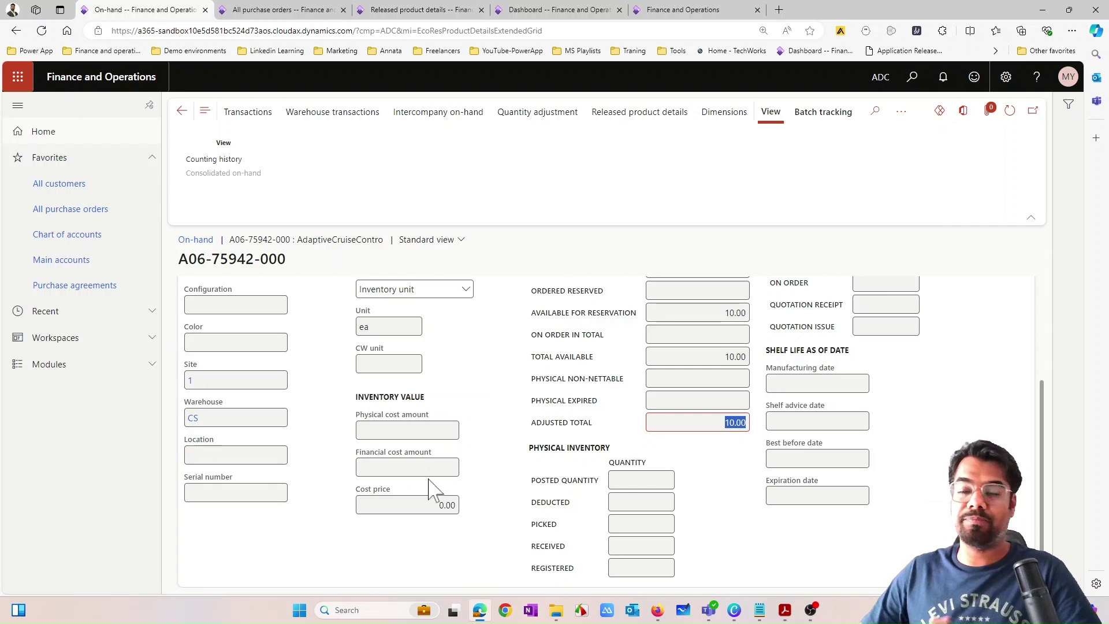
scroll(523, 421, "up", 2)
left_click(241, 12)
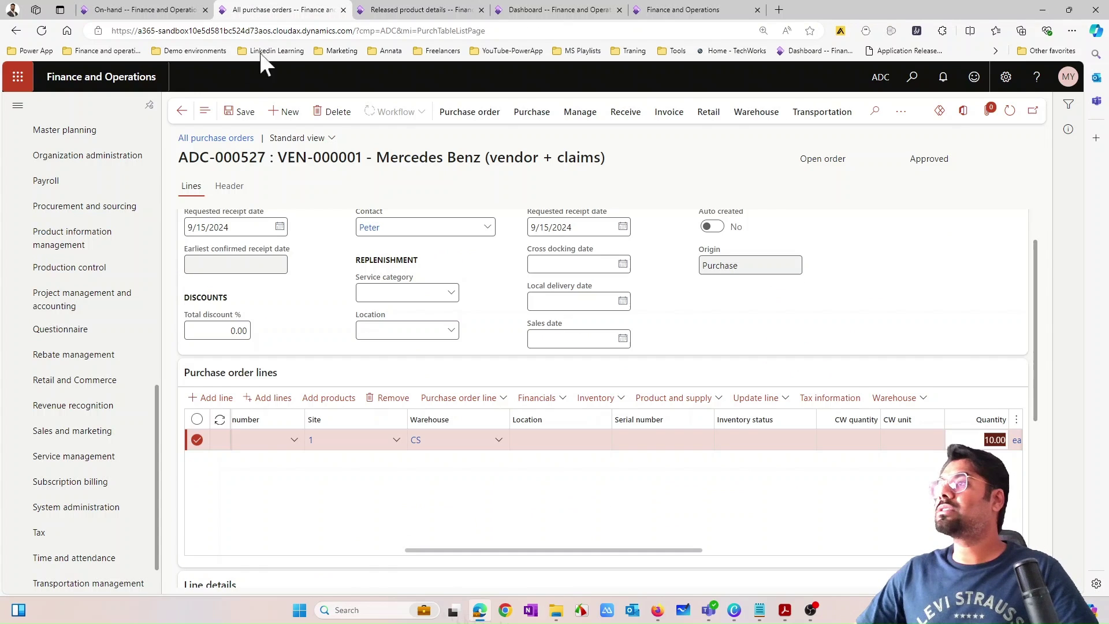
Step: Confirm purchase order ADC-000527 and open its product receipt posting form
left_click(532, 112)
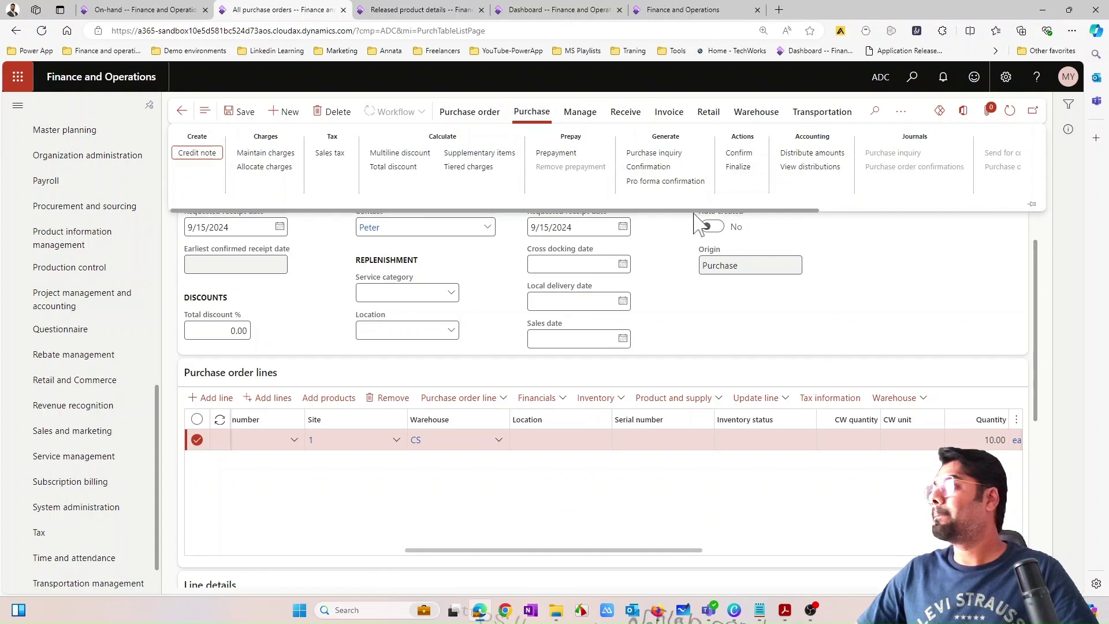
left_click(739, 154)
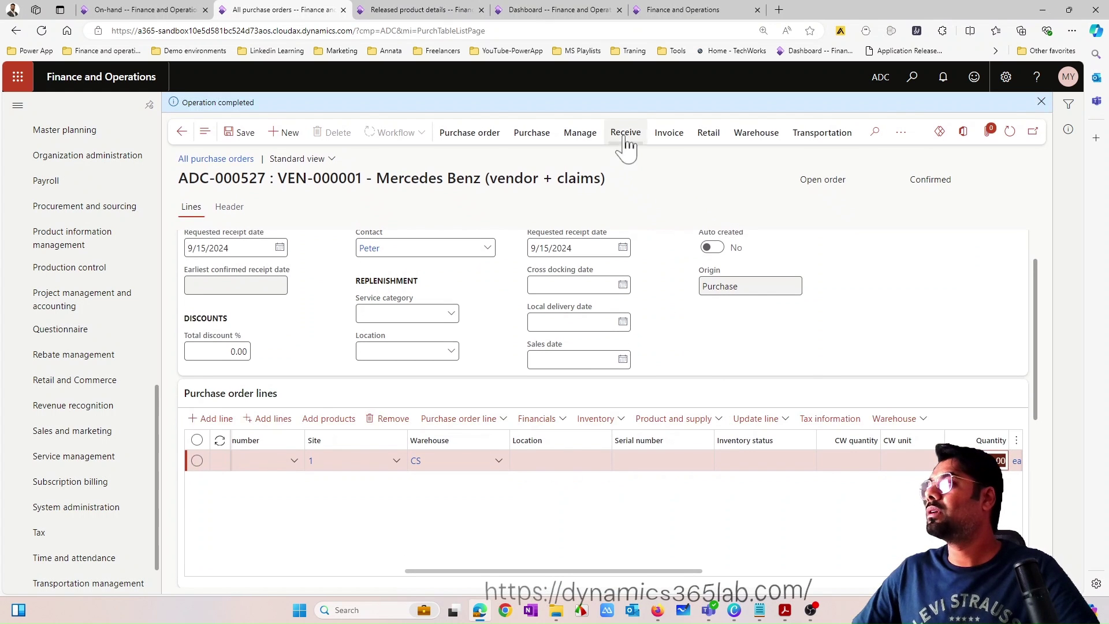
left_click(626, 134)
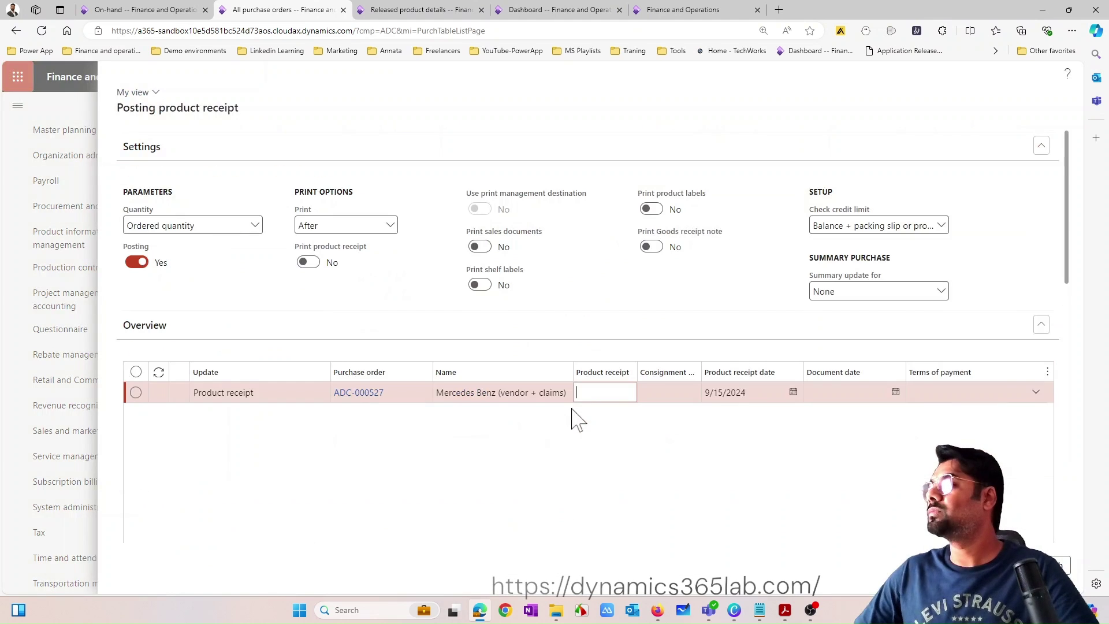
Step: Post a product receipt numbered ADC-000527 for purchase order ADC-000527
left_click(394, 396)
key("ctrl+c")
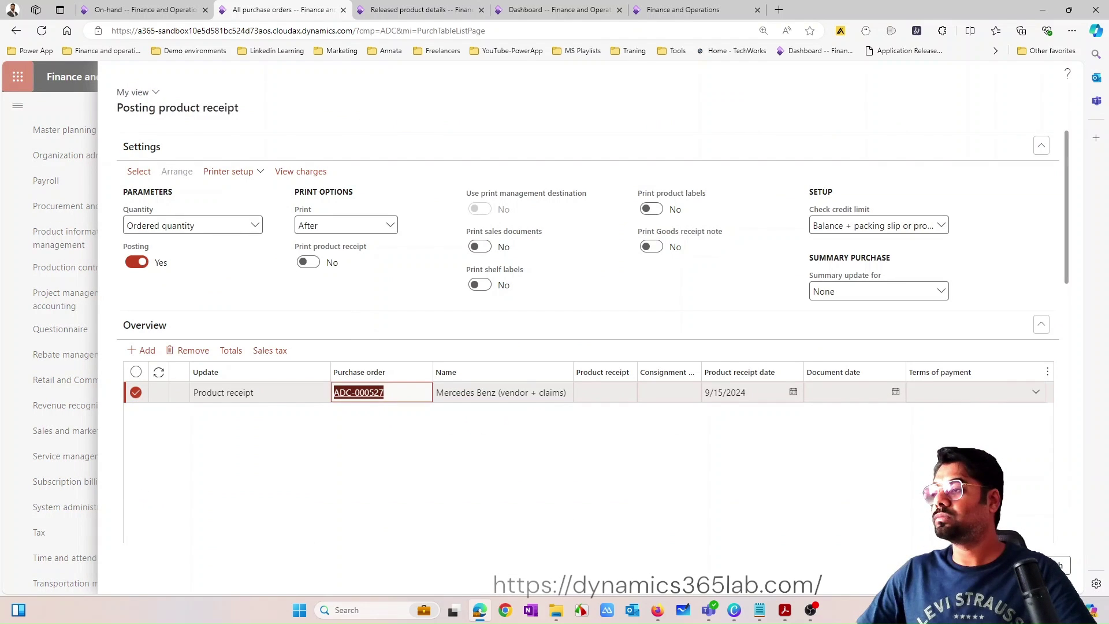
key("Tab")
key("ctrl+v")
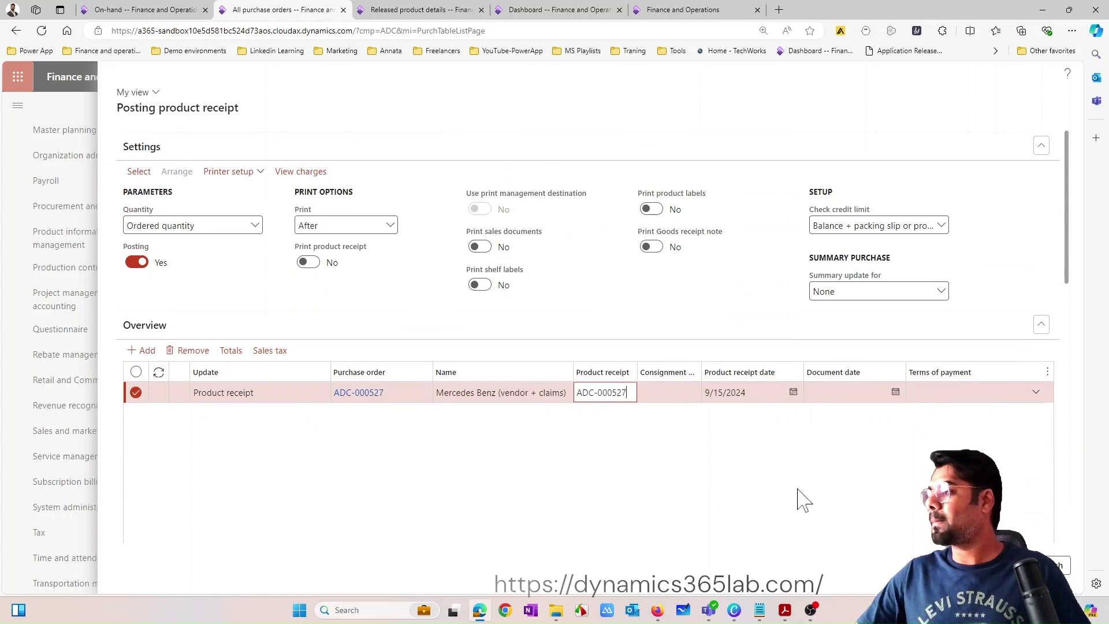
key("Return")
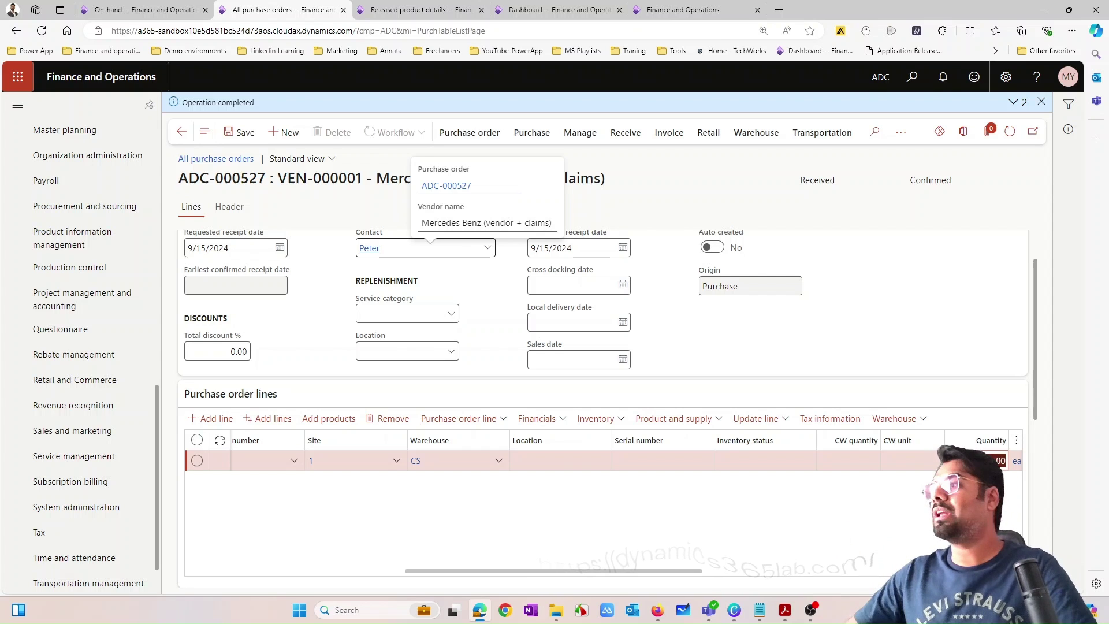
left_click(167, 11)
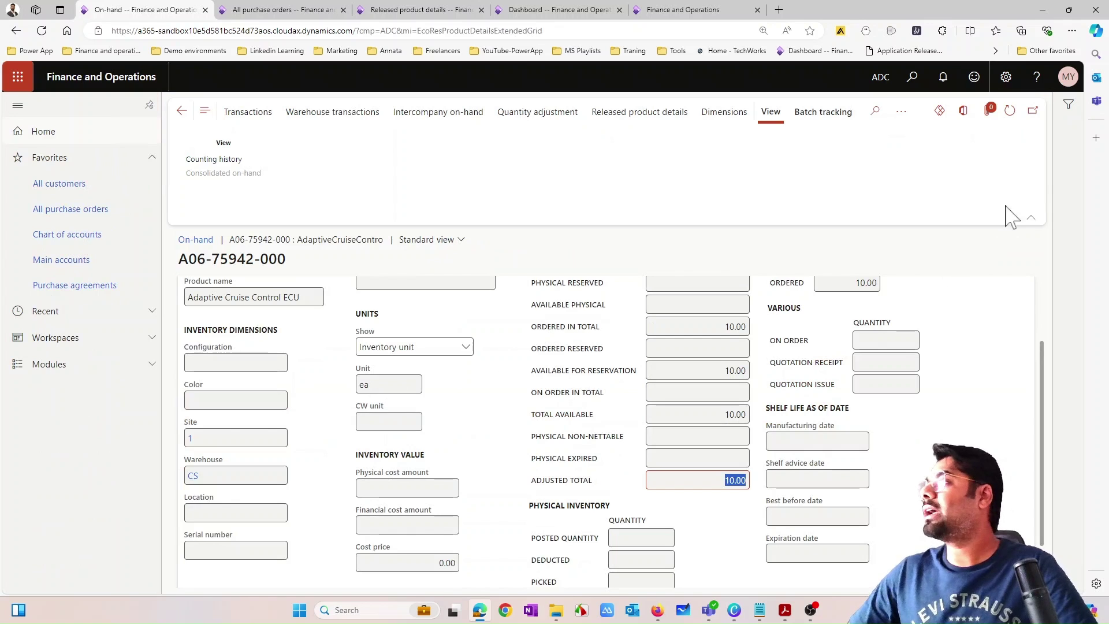
left_click(1010, 110)
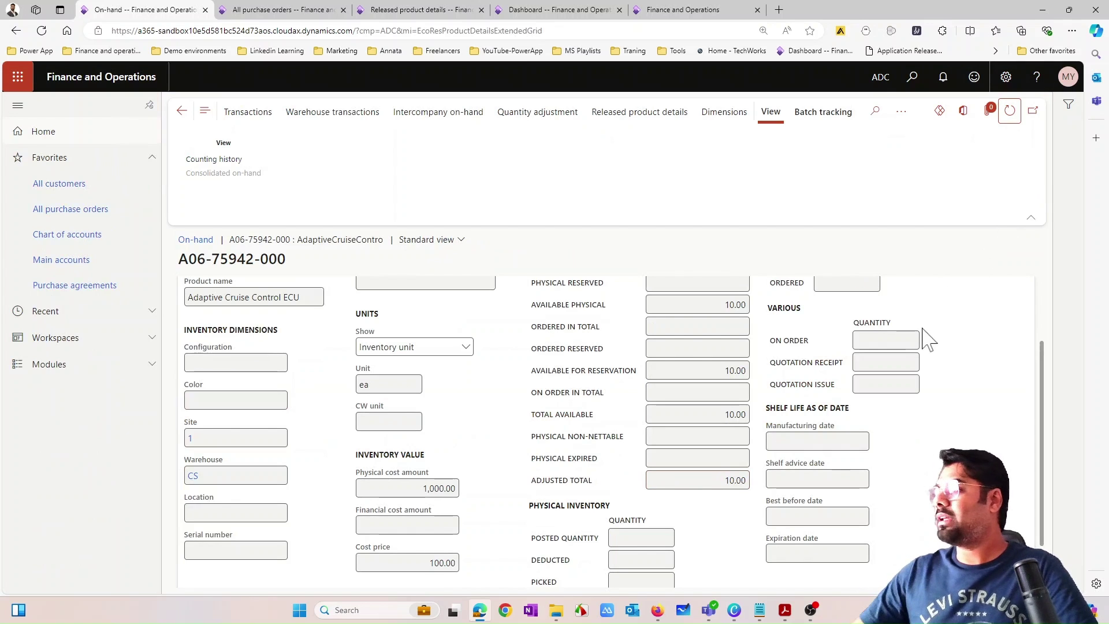
scroll(928, 335, "up", 1)
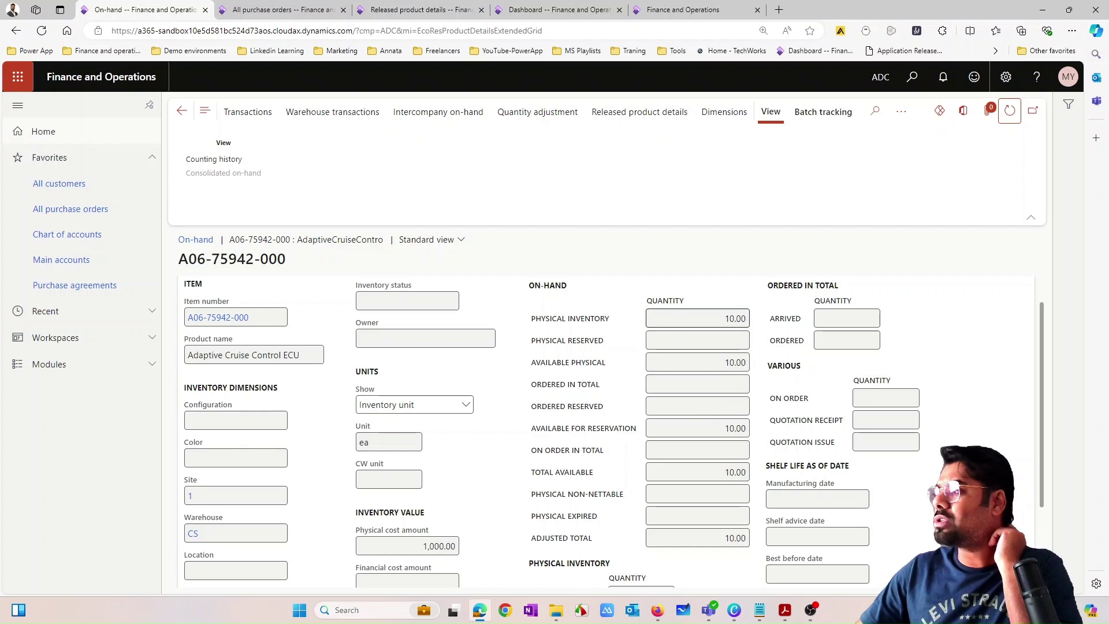
left_click(742, 323)
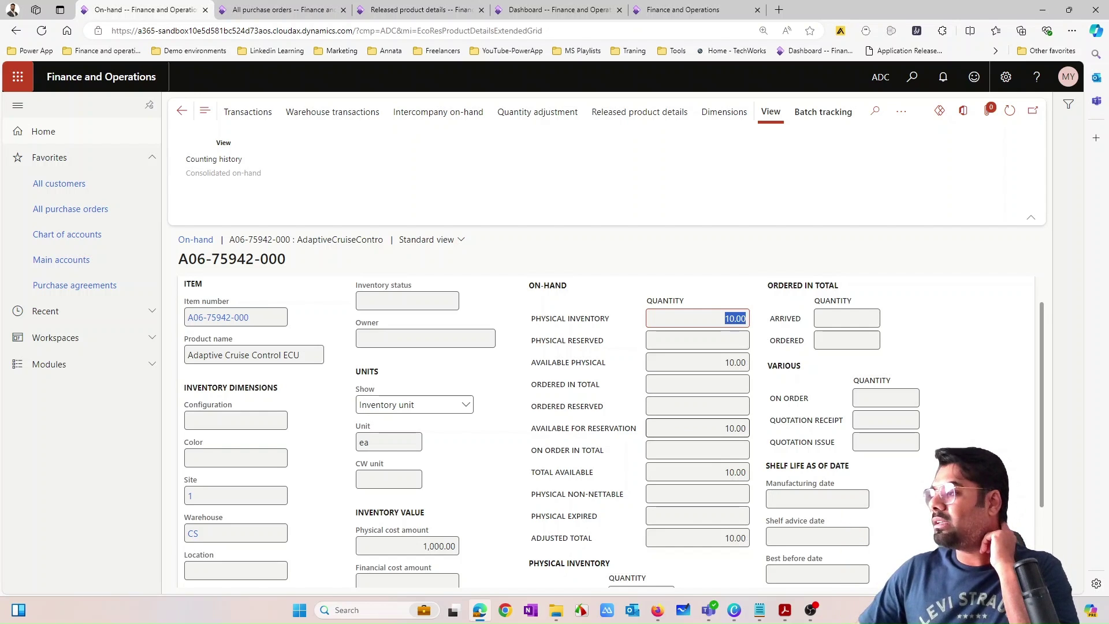
left_click(729, 428)
left_click(721, 472)
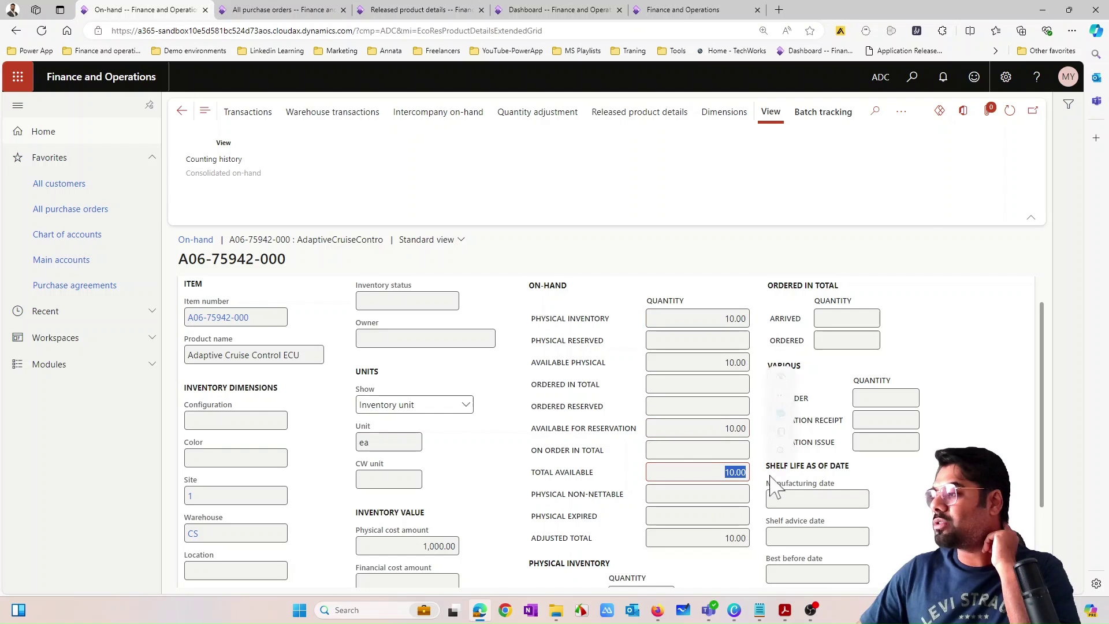
left_click_drag(745, 318, 729, 319)
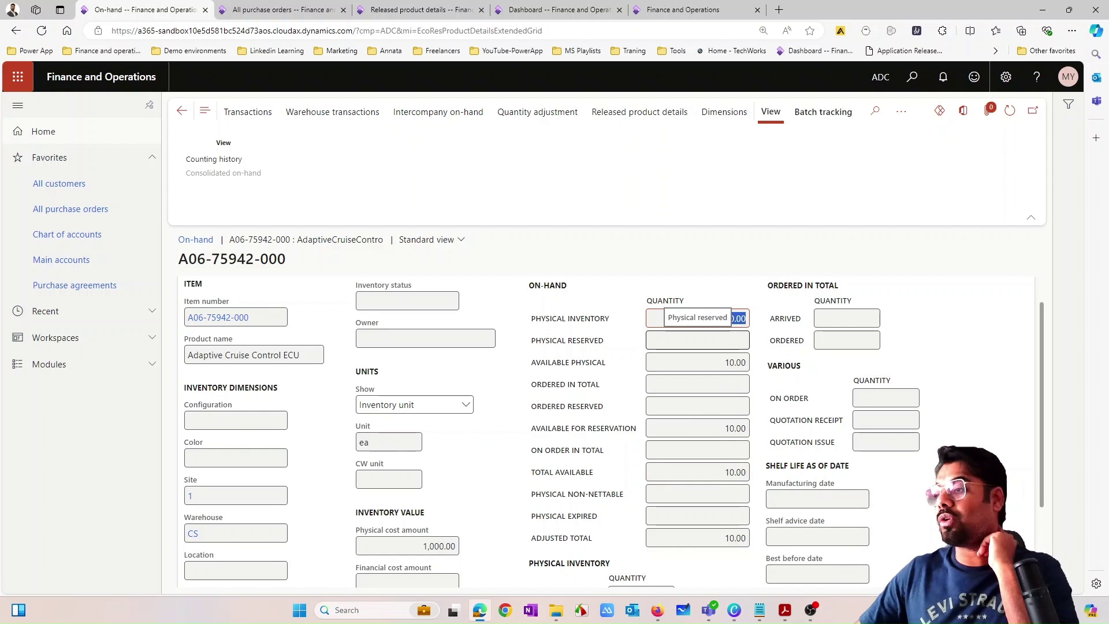
scroll(456, 358, "down", 2)
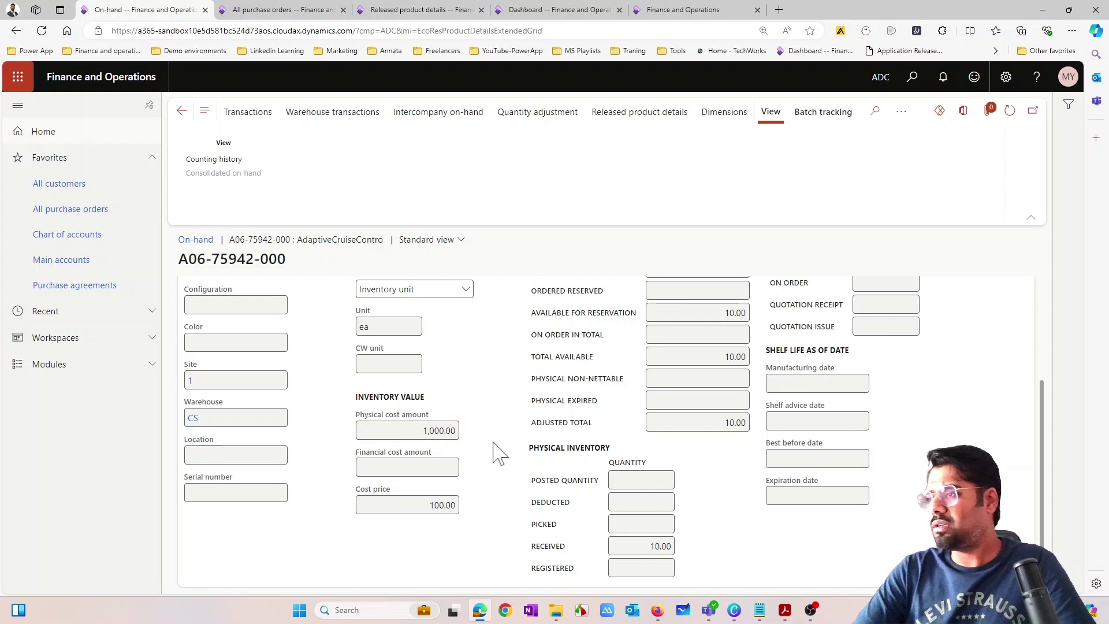
Step: Review on-hand values: empty financial cost, cost price 100.00, physical cost 1,000.00, quantity 10.00
left_click(451, 466)
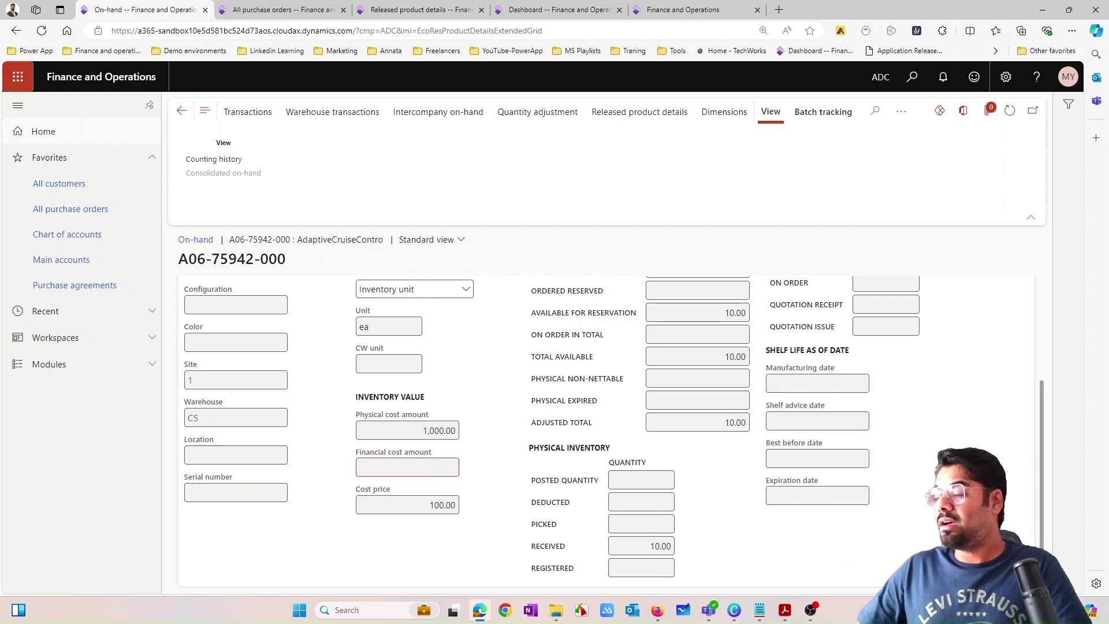
left_click_drag(430, 505, 488, 557)
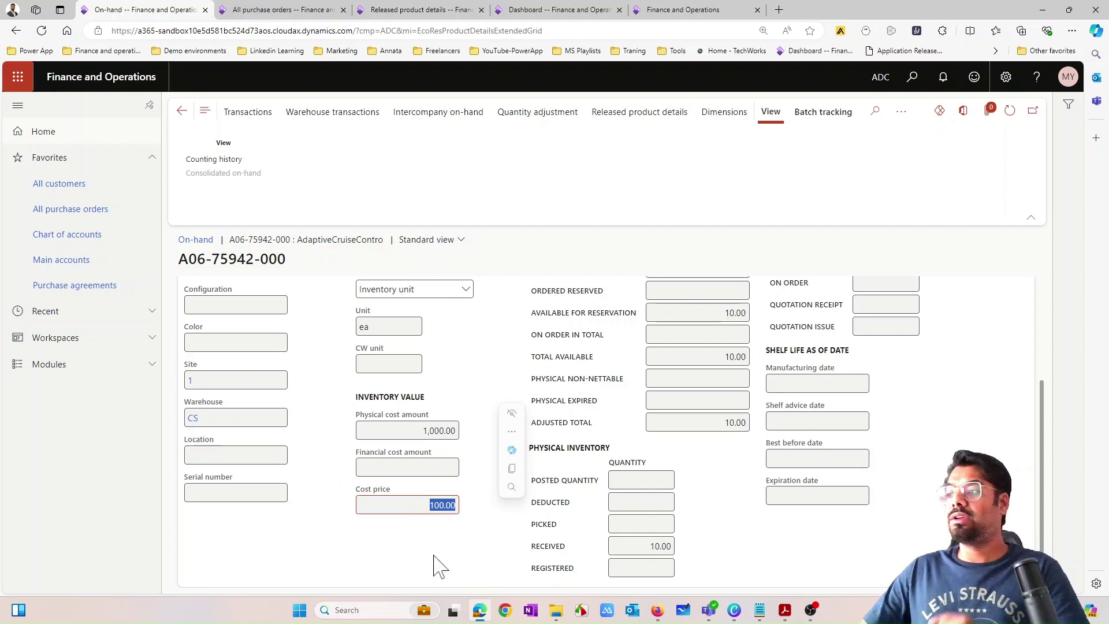
left_click(465, 531)
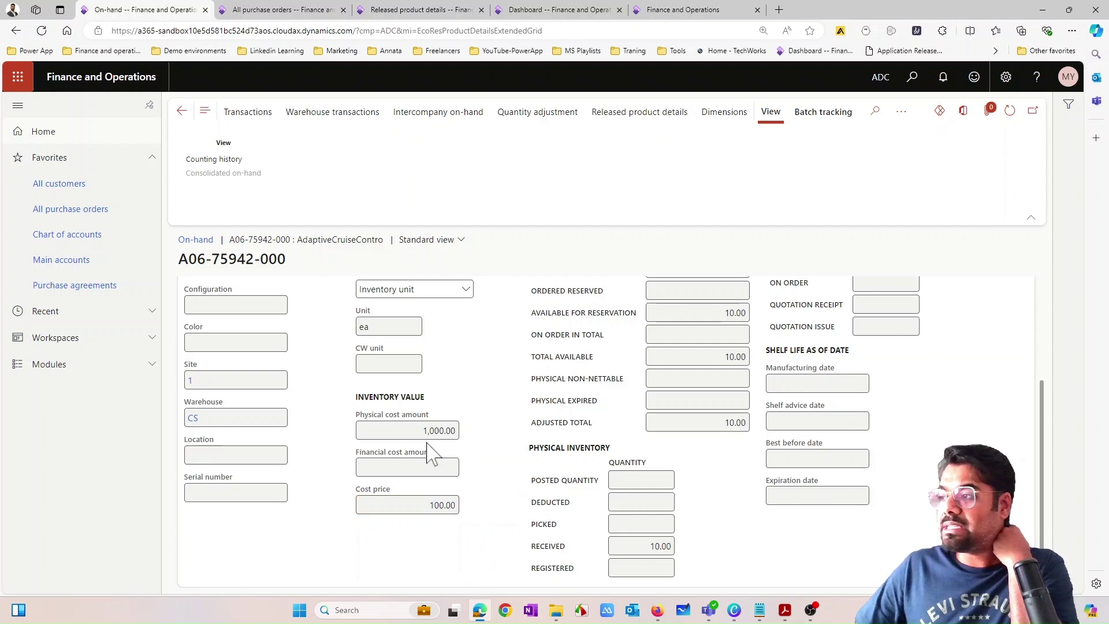
double_click(439, 430)
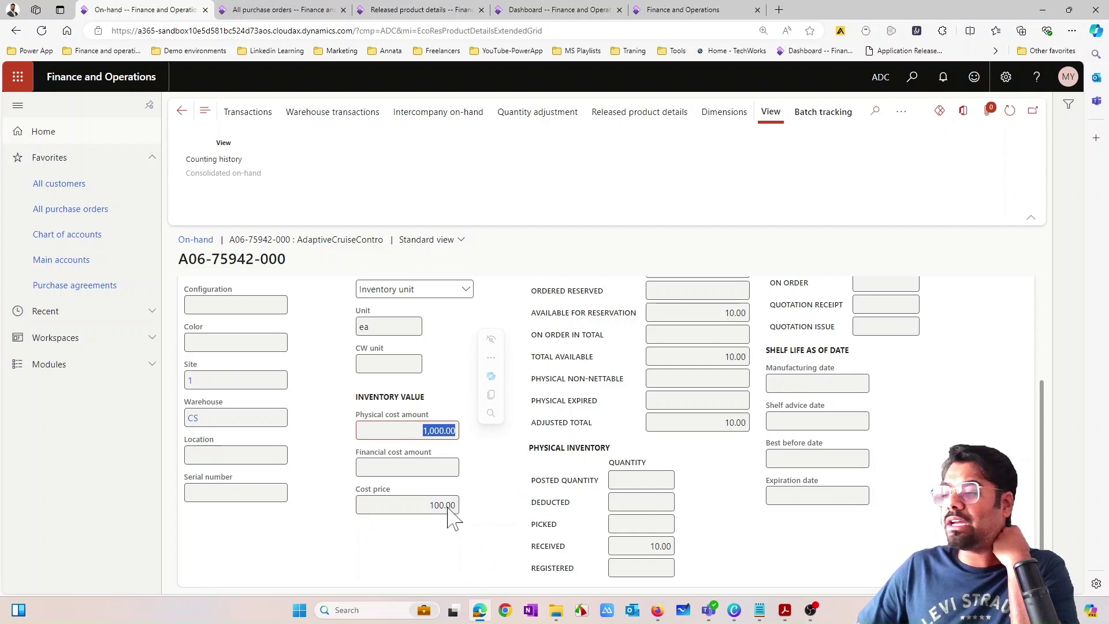
scroll(457, 491, "up", 2)
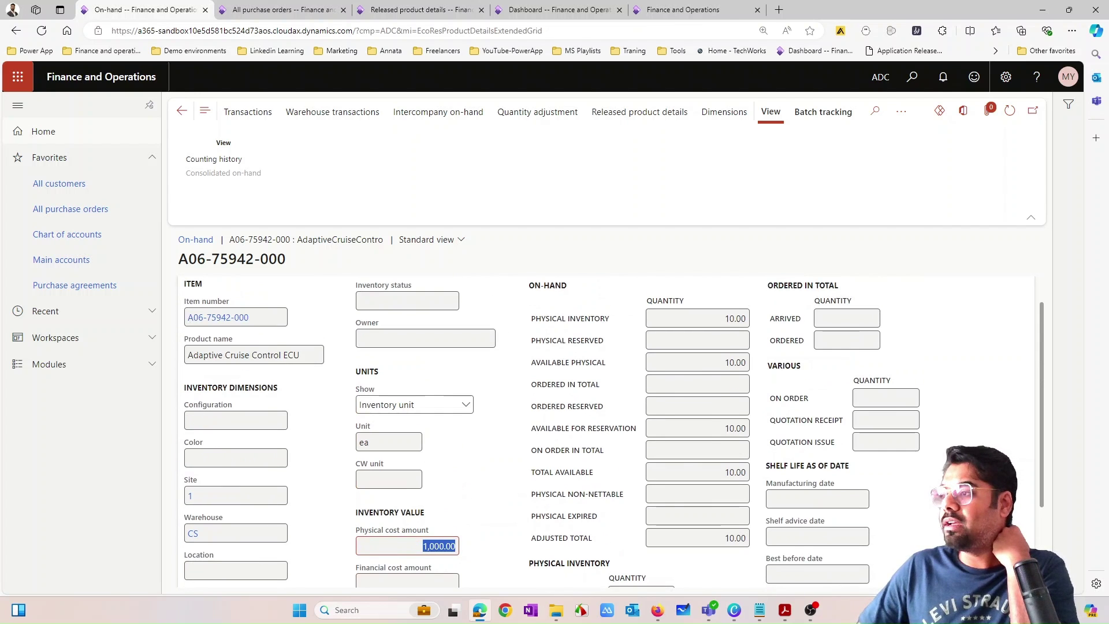
double_click(735, 318)
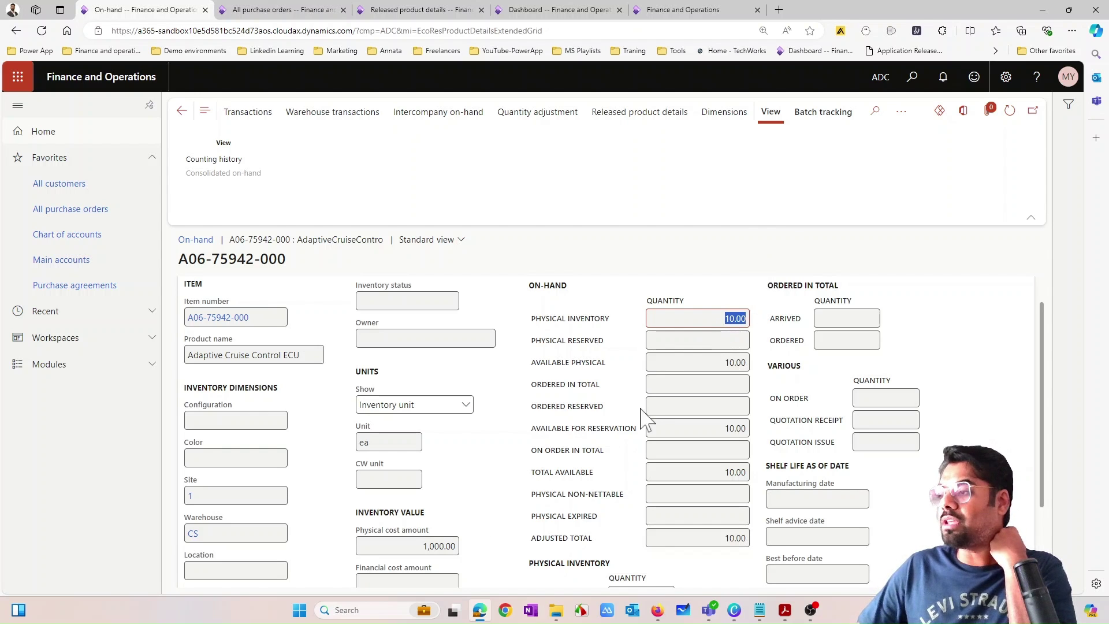
scroll(577, 416, "down", 2)
Step: Recheck the 100.00 cost price and 1,000.00 physical cost, then return to ADC-000527
left_click(433, 505)
key("shift+End")
key("Home")
key("shift+End")
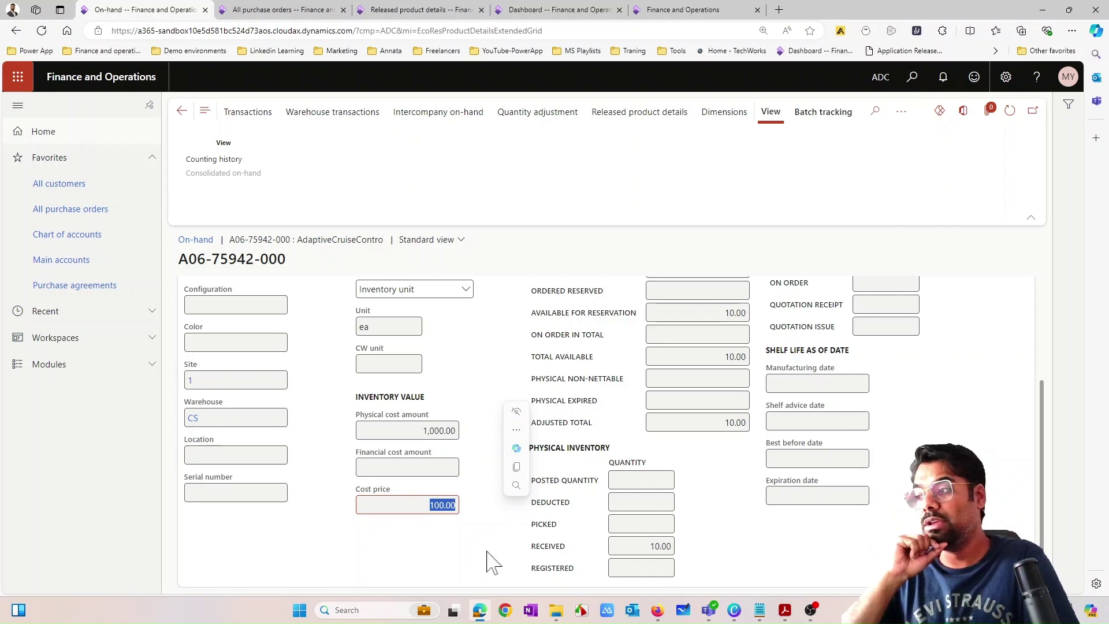
key("Home")
key("shift+End")
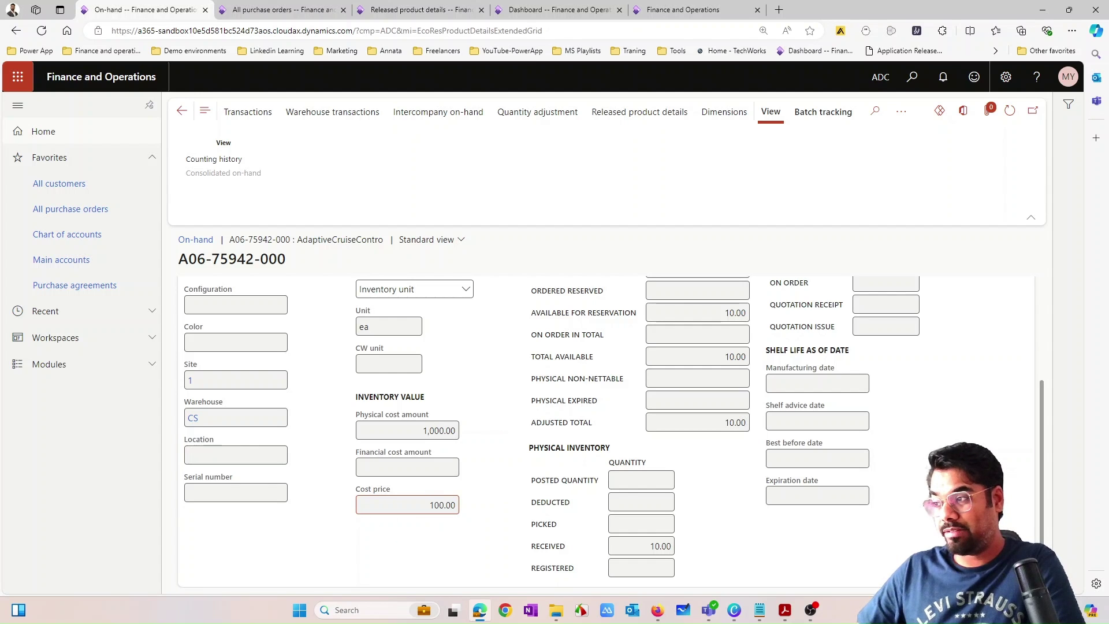
left_click(465, 543)
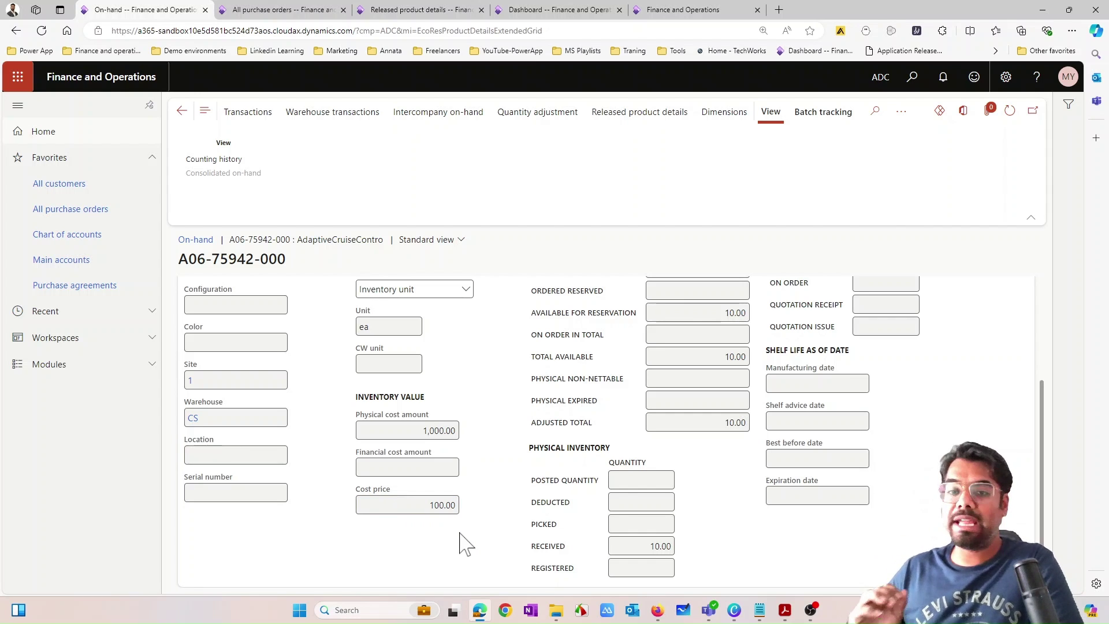
left_click(454, 431)
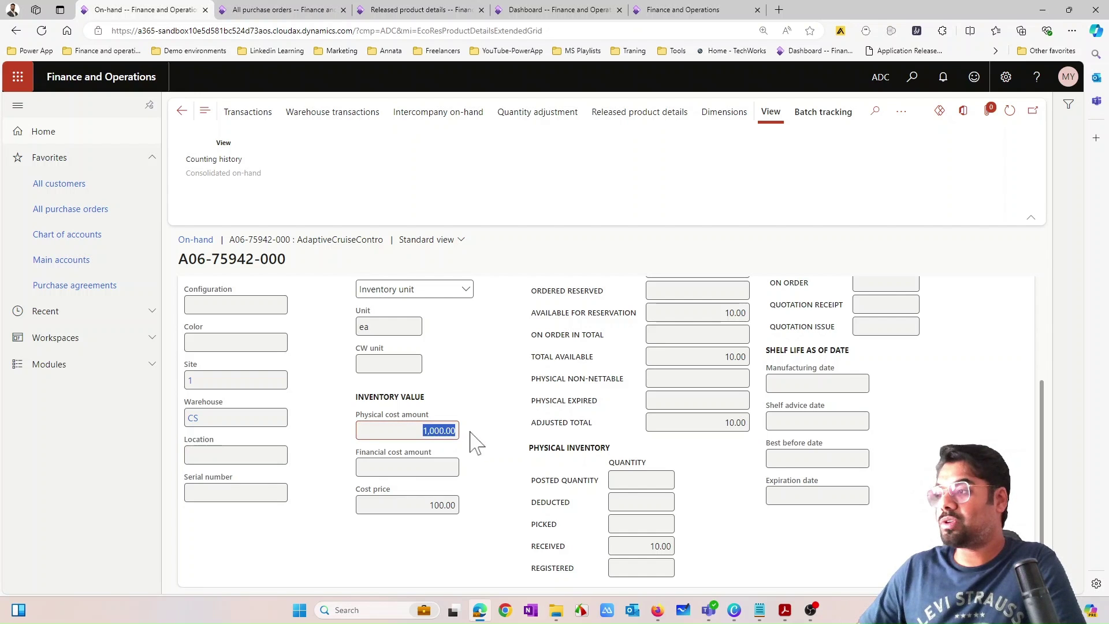
scroll(485, 451, "up", 2)
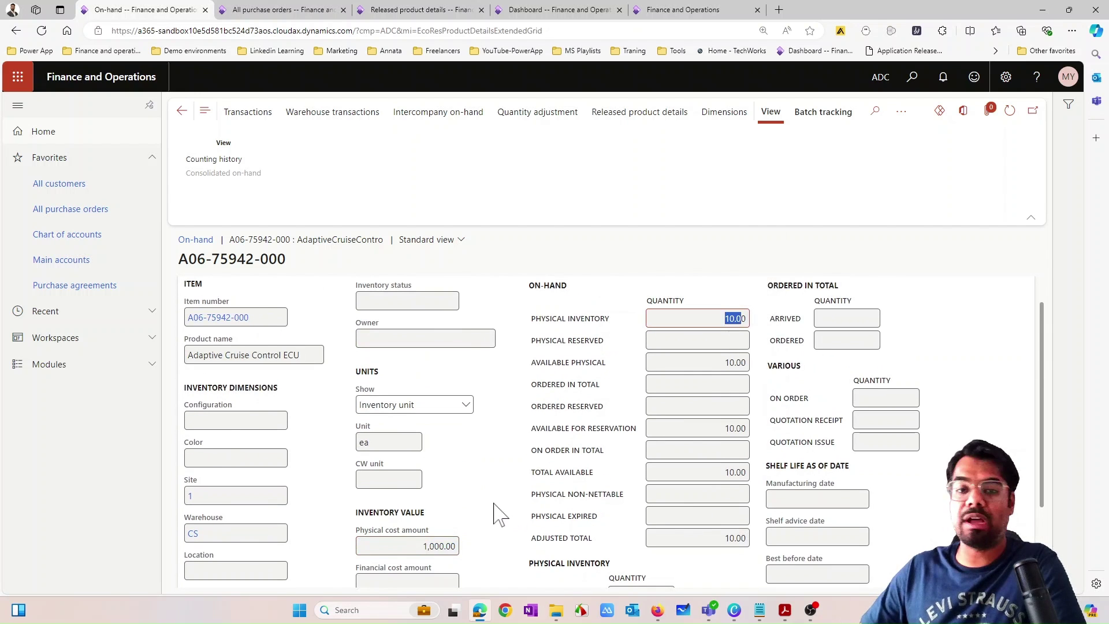
scroll(495, 512, "down", 1)
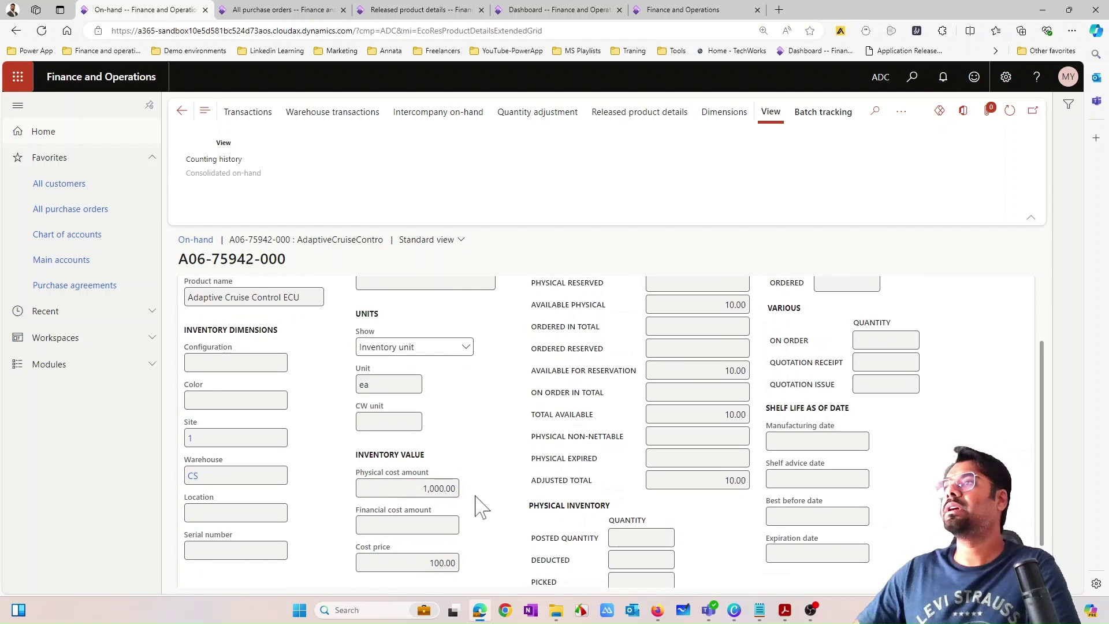
left_click(278, 9)
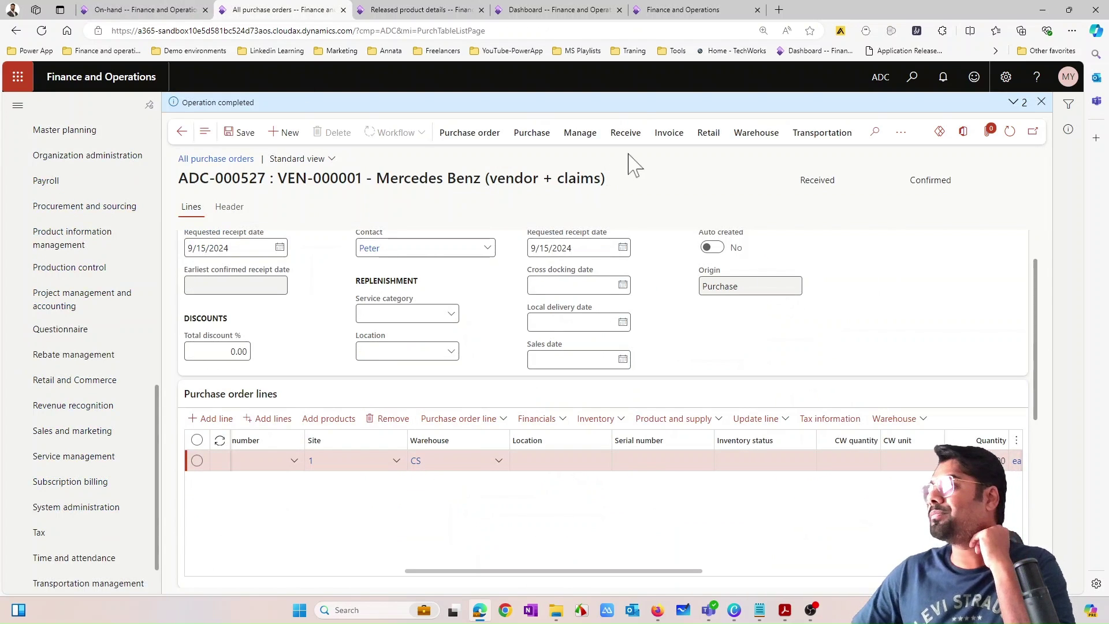
Step: Post vendor invoice number ADC-000527 for purchase order ADC-000527
left_click(669, 133)
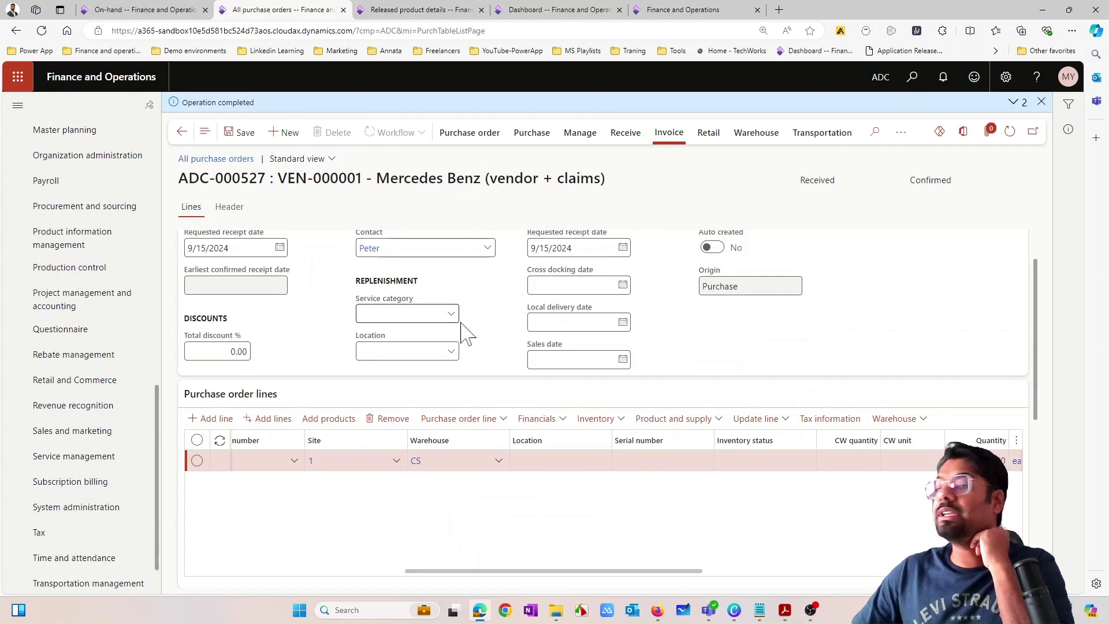
left_click(227, 199)
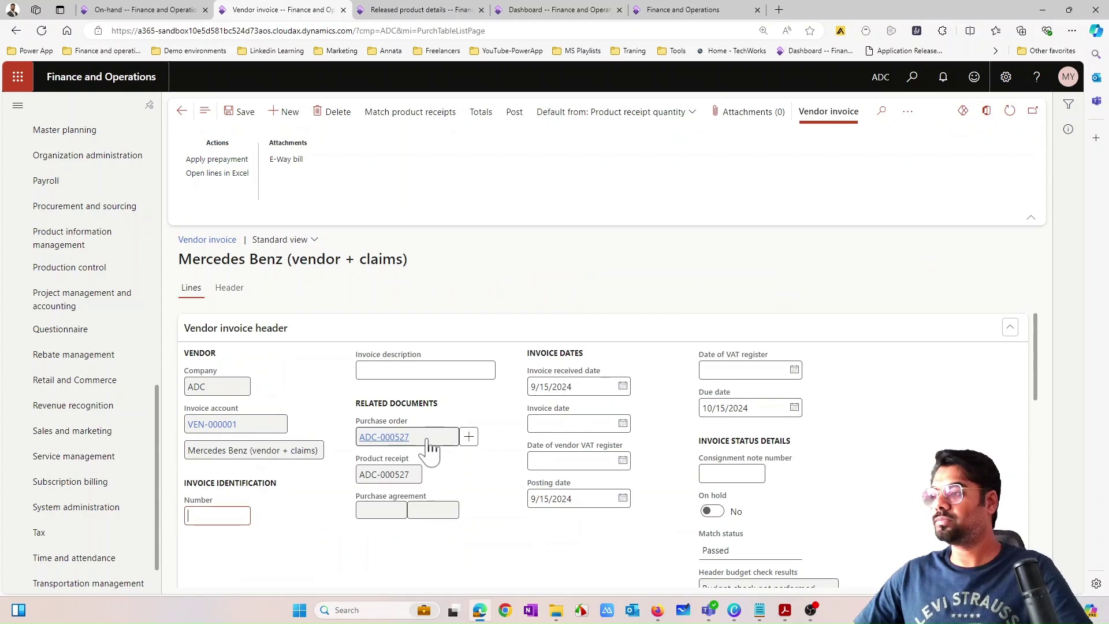
left_click(428, 441)
key("ctrl+c")
left_click(208, 516)
key("ctrl+v")
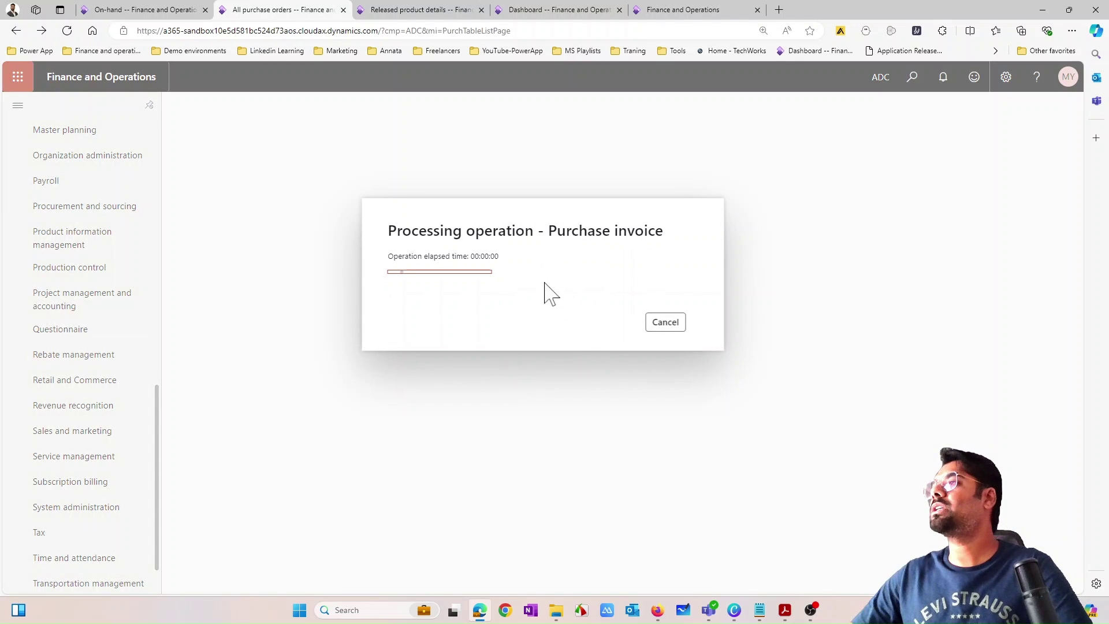
left_click(168, 11)
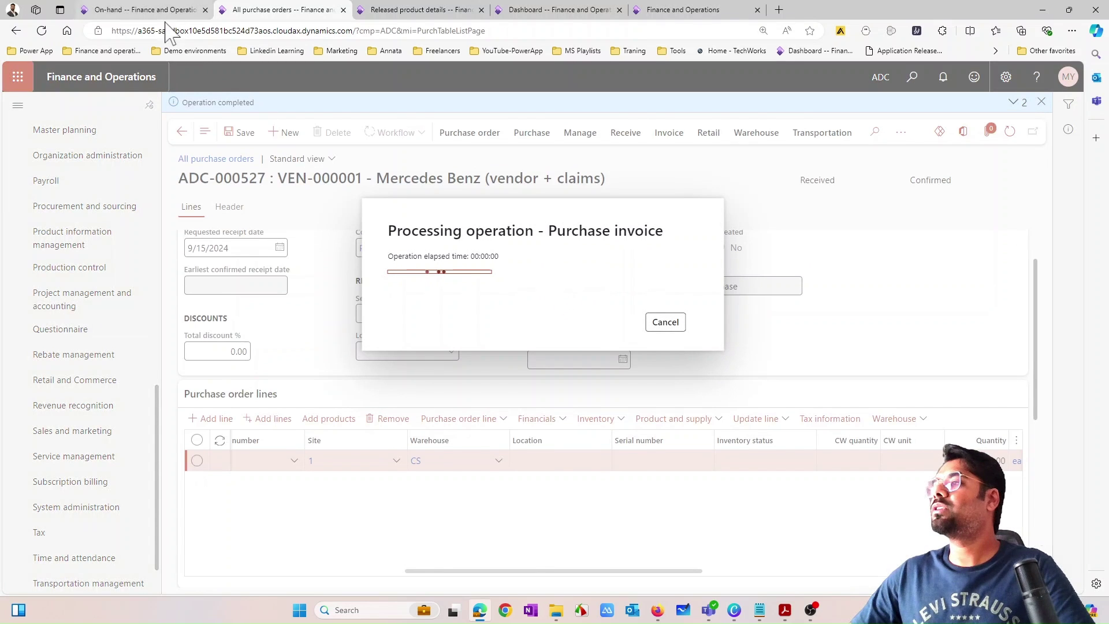
left_click(302, 11)
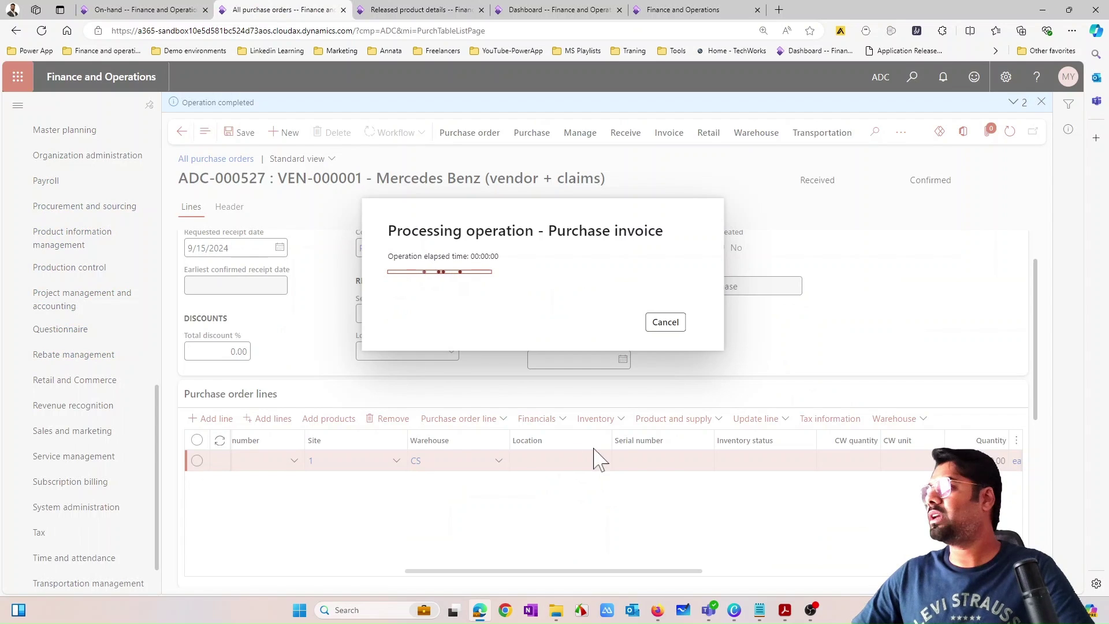
left_click(151, 12)
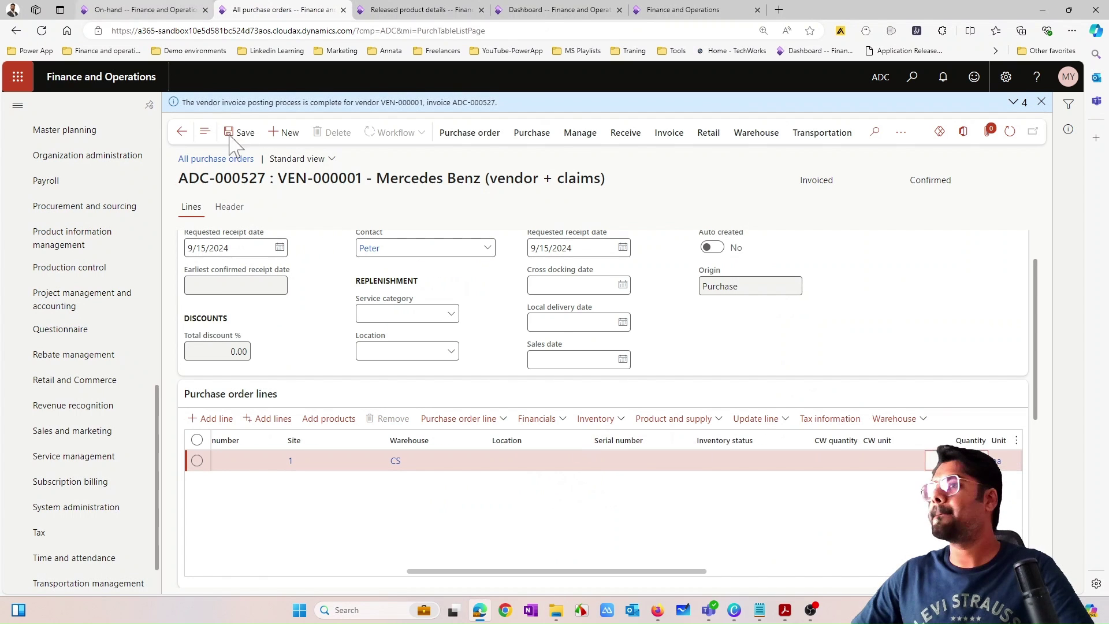
Step: Refresh on-hand after invoicing and verify financial cost 1,000.00 at cost price 100
scroll(800, 358, "up", 2)
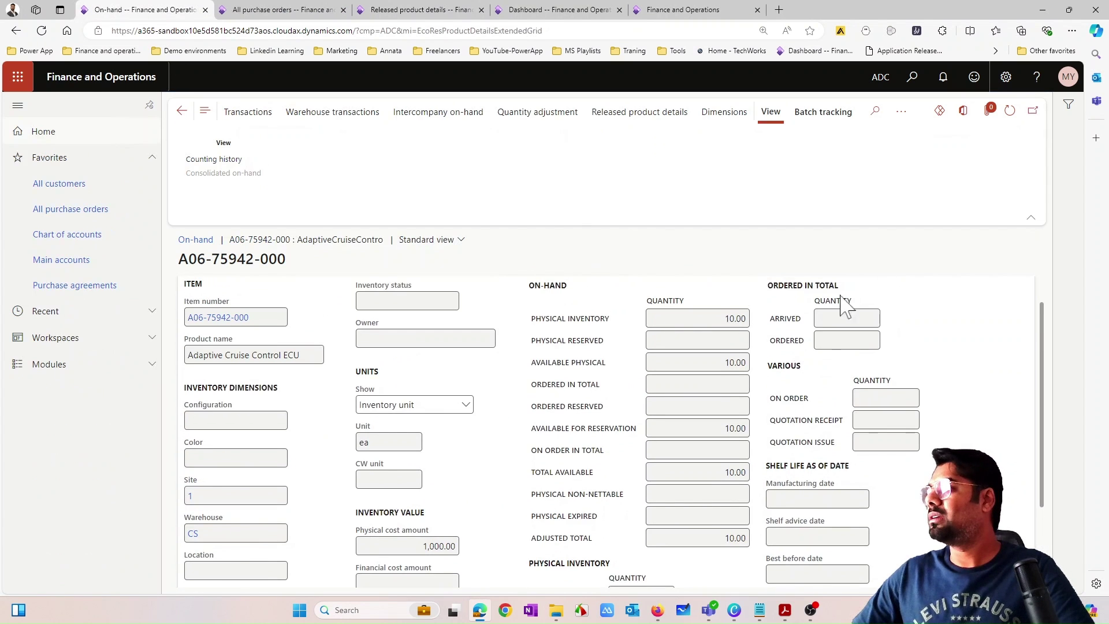
left_click(1016, 114)
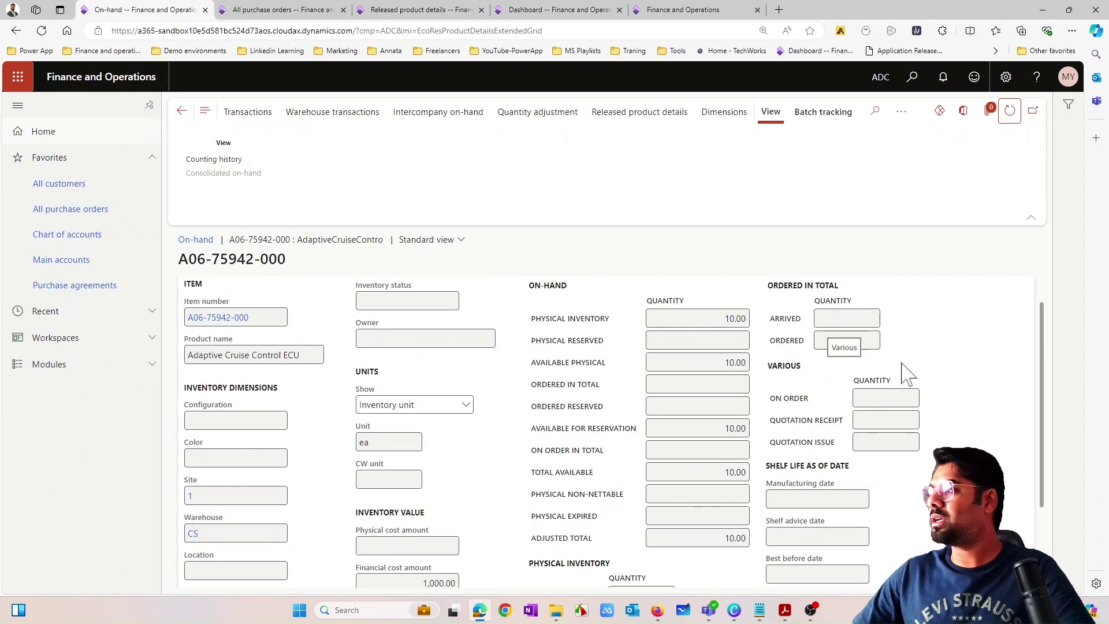
scroll(607, 398, "down", 2)
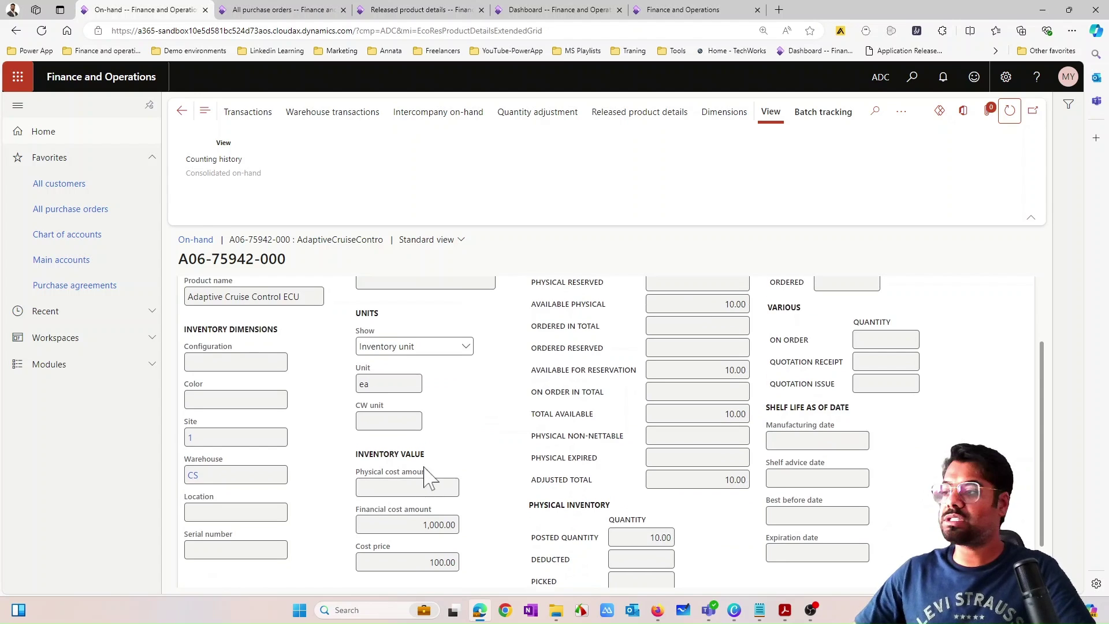
scroll(465, 502, "down", 2)
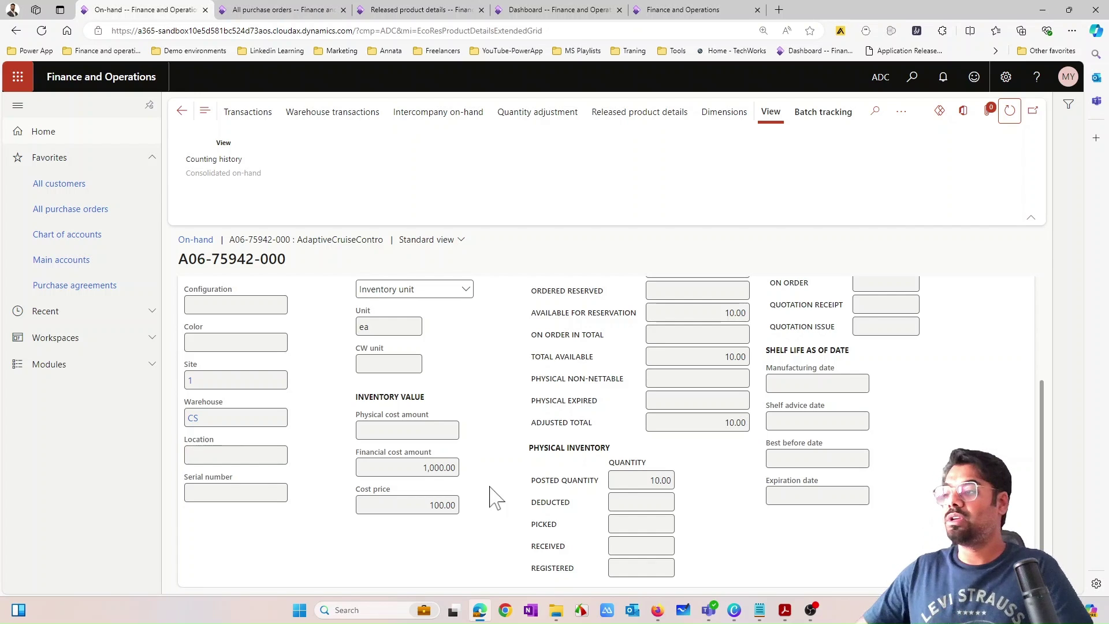
left_click(439, 505)
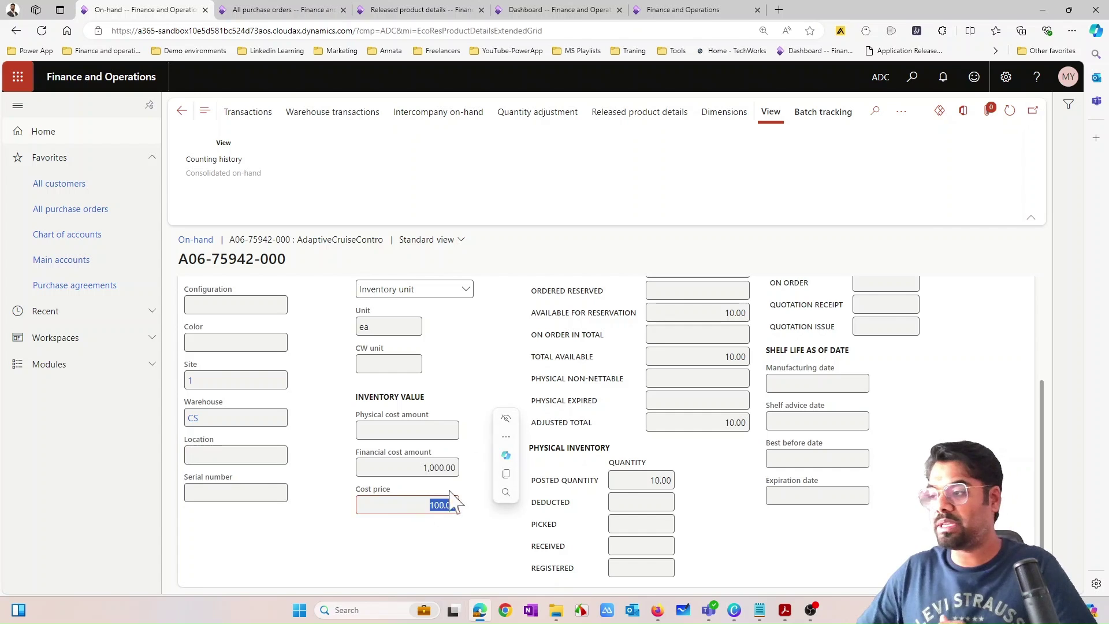
left_click(428, 468)
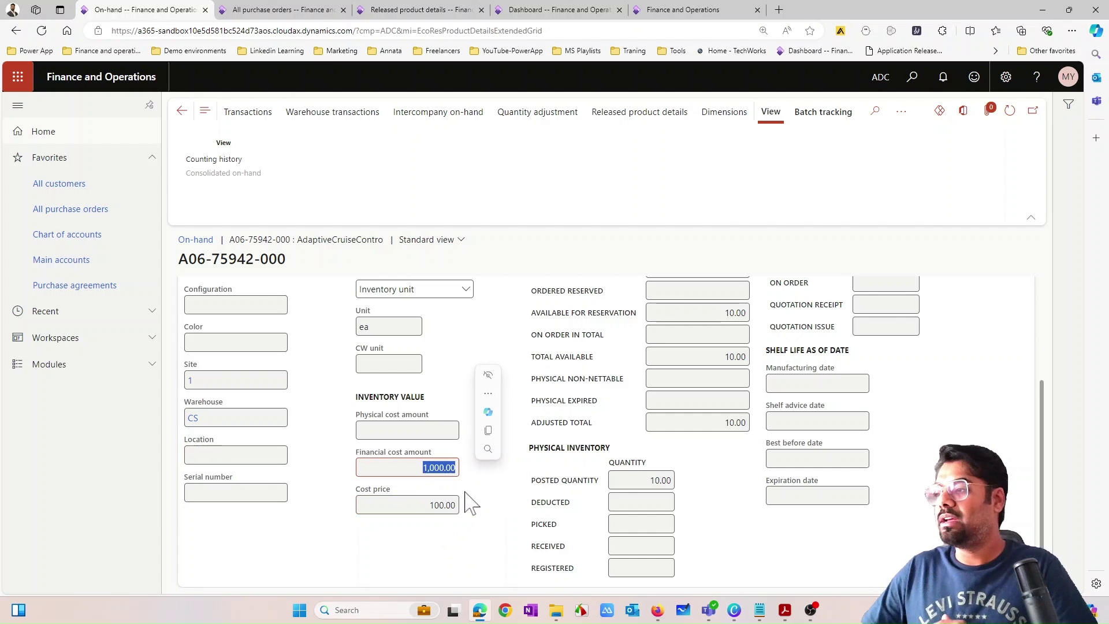
scroll(466, 495, "up", 2)
scroll(566, 473, "down", 1)
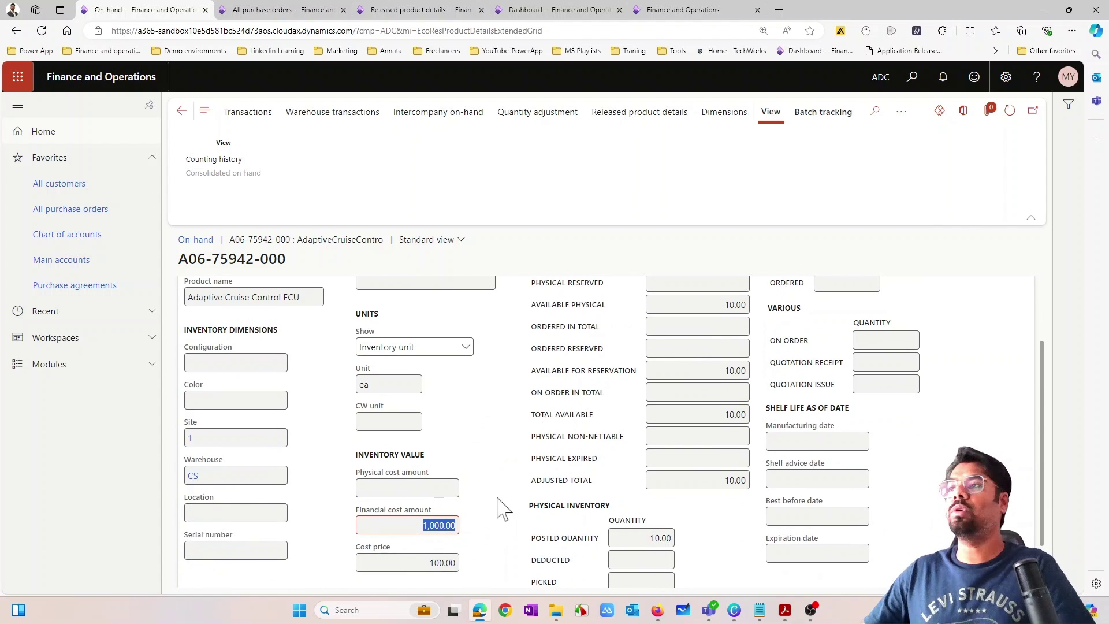
left_click(280, 11)
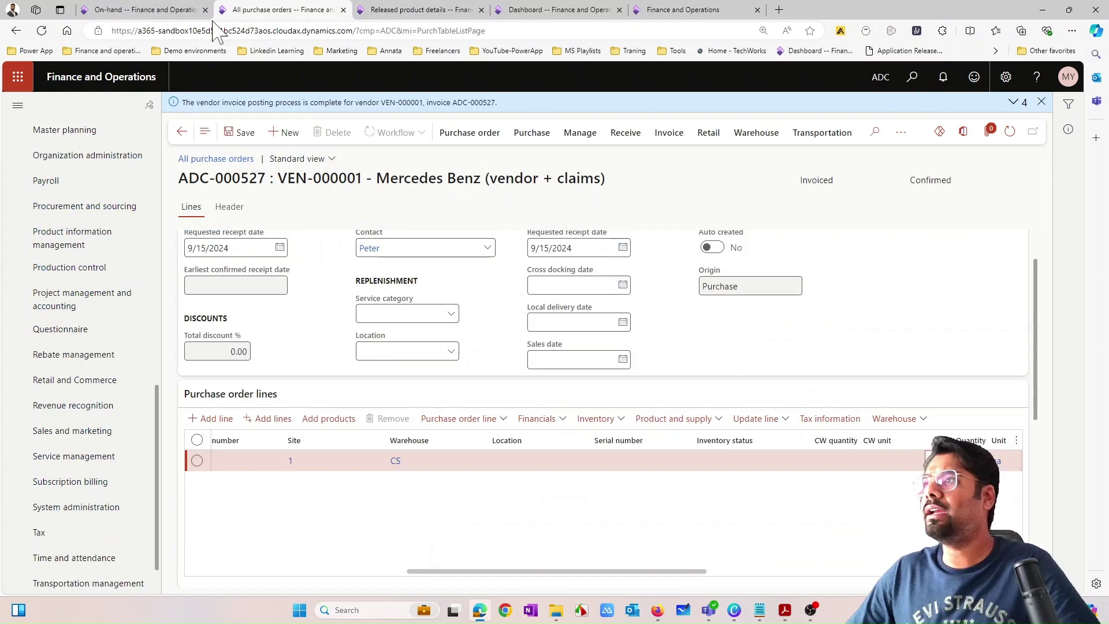
Step: On Canva page 11, align the Purchase Order 2 line and boxes image under Purchase Order 1
left_click(734, 610)
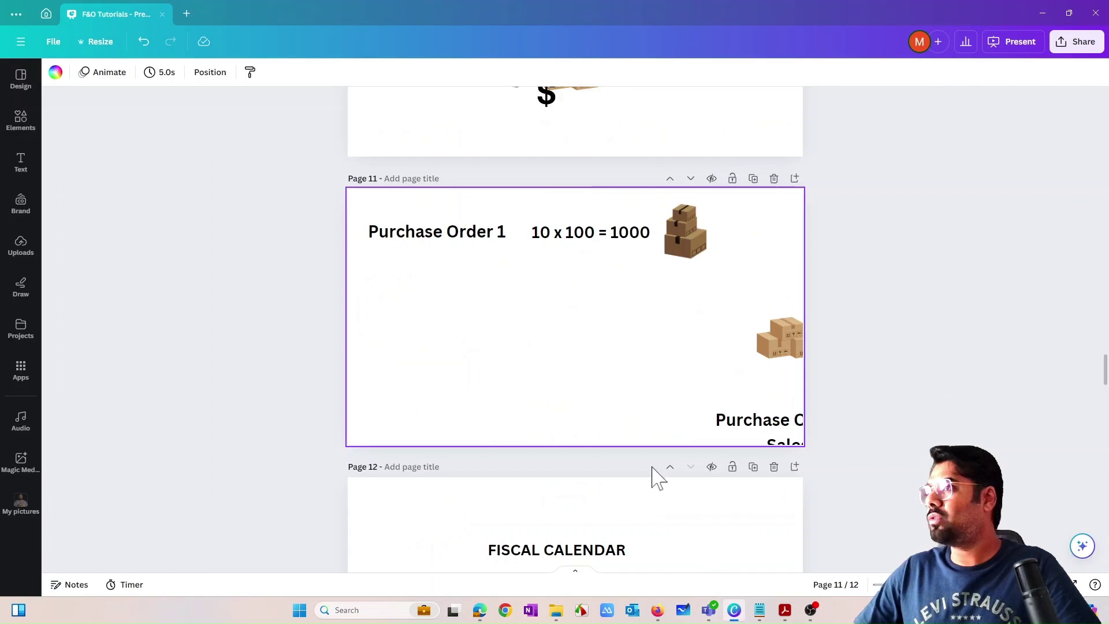
left_click_drag(814, 489, 280, 283)
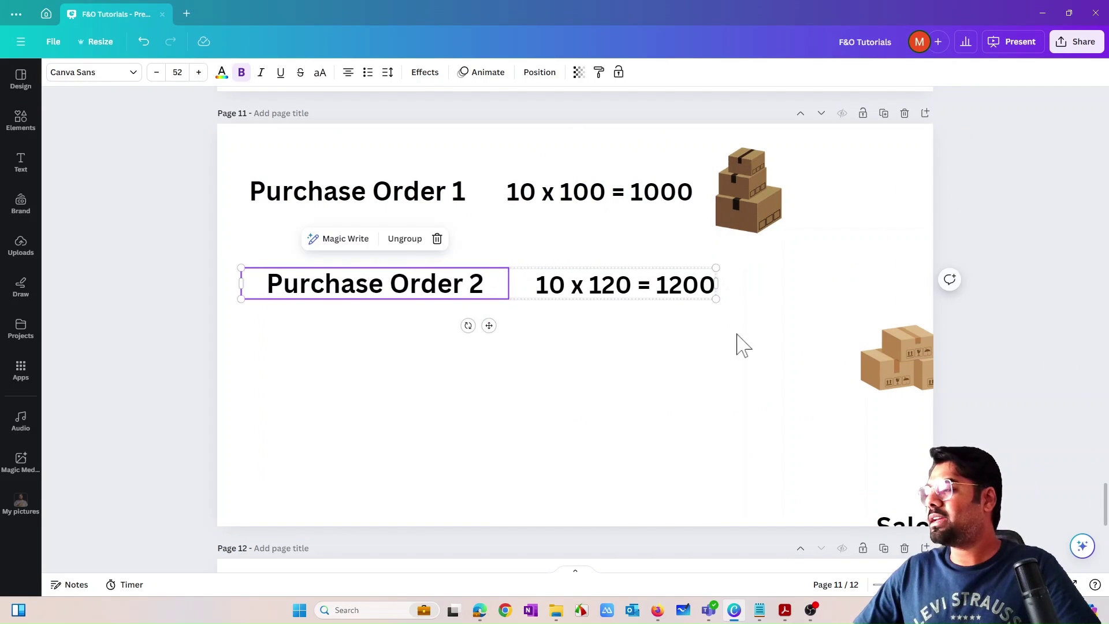
left_click_drag(894, 373, 754, 292)
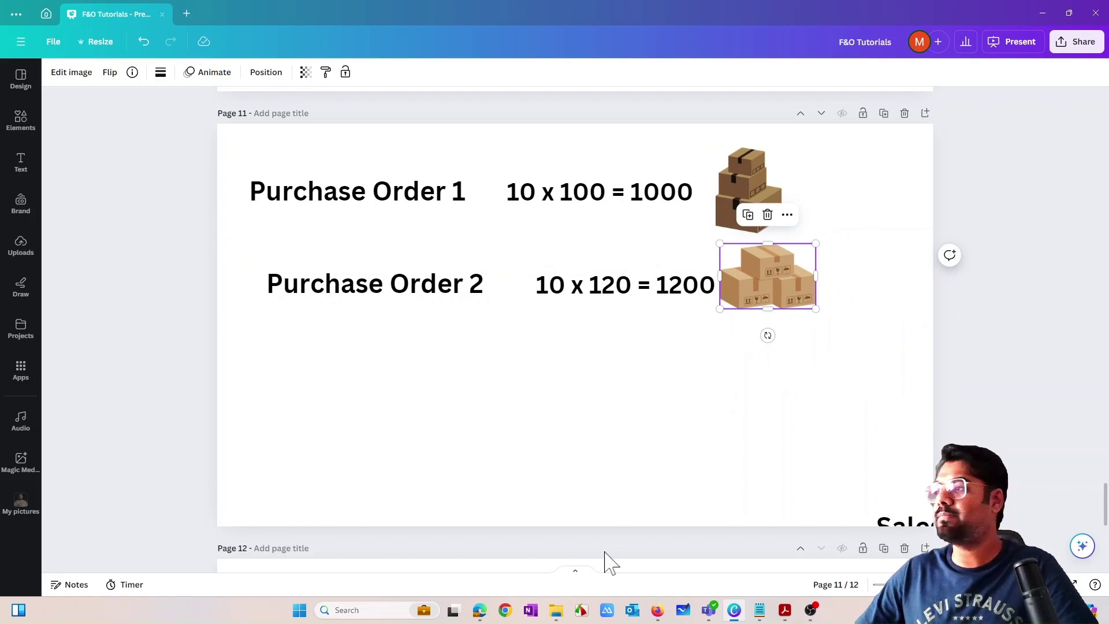
left_click(404, 281)
left_click_drag(404, 281, 406, 282)
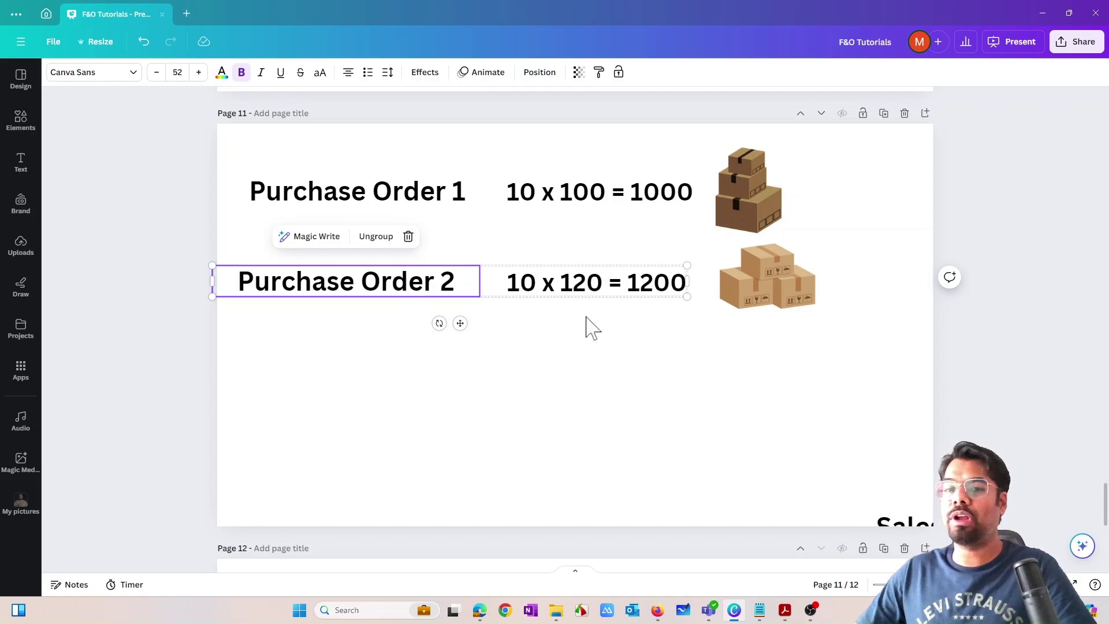
left_click(668, 345)
left_click(1069, 13)
key("alt+Tab")
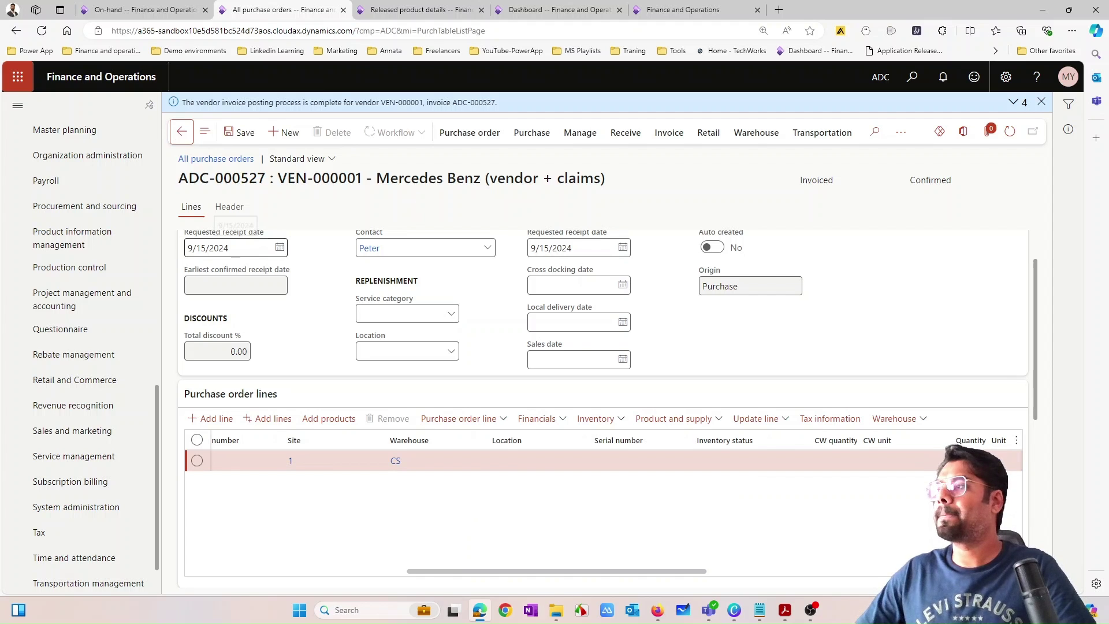
Step: Start a new purchase order for Contoso Asia supplier with warehouse CS
left_click(181, 132)
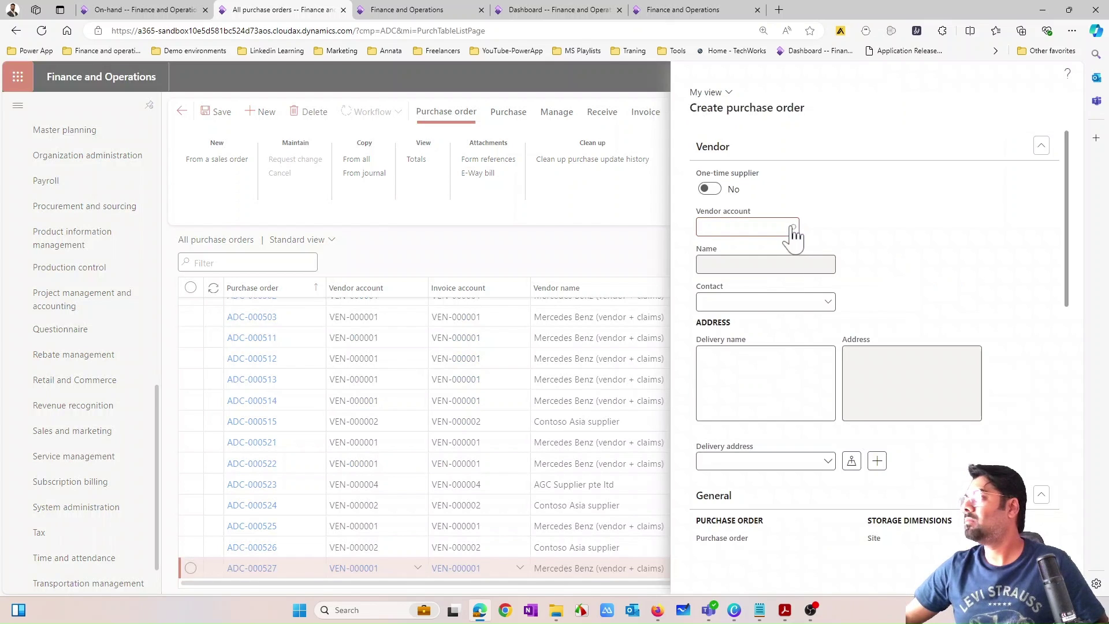
left_click(792, 227)
left_click(196, 289)
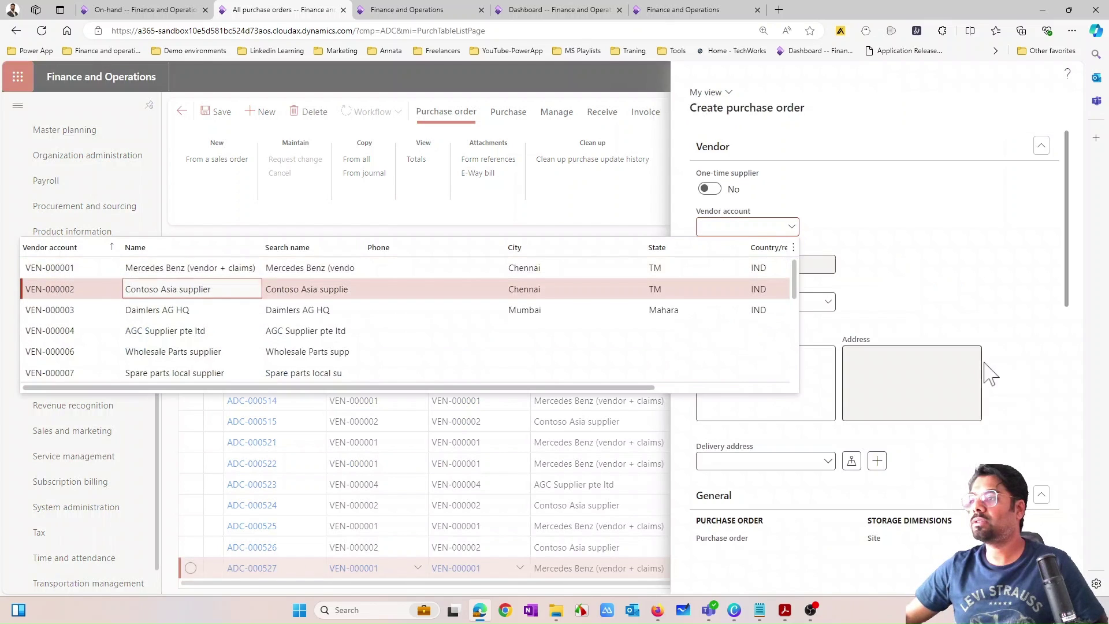
scroll(961, 346, "down", 5)
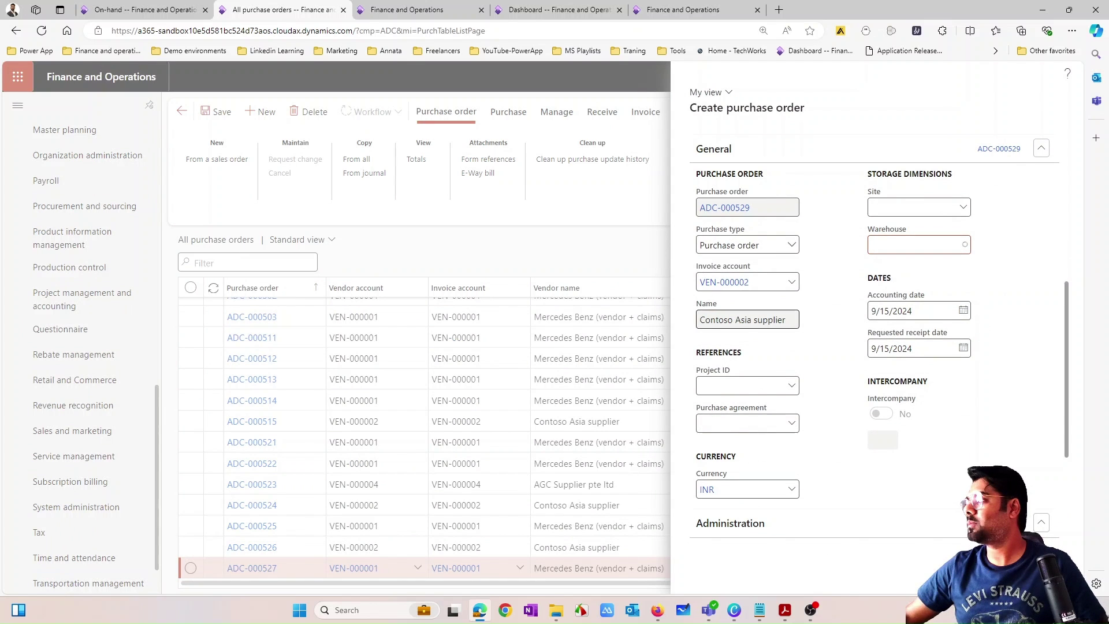
key("alt+Down")
key("Down")
key("Down")
key("Return")
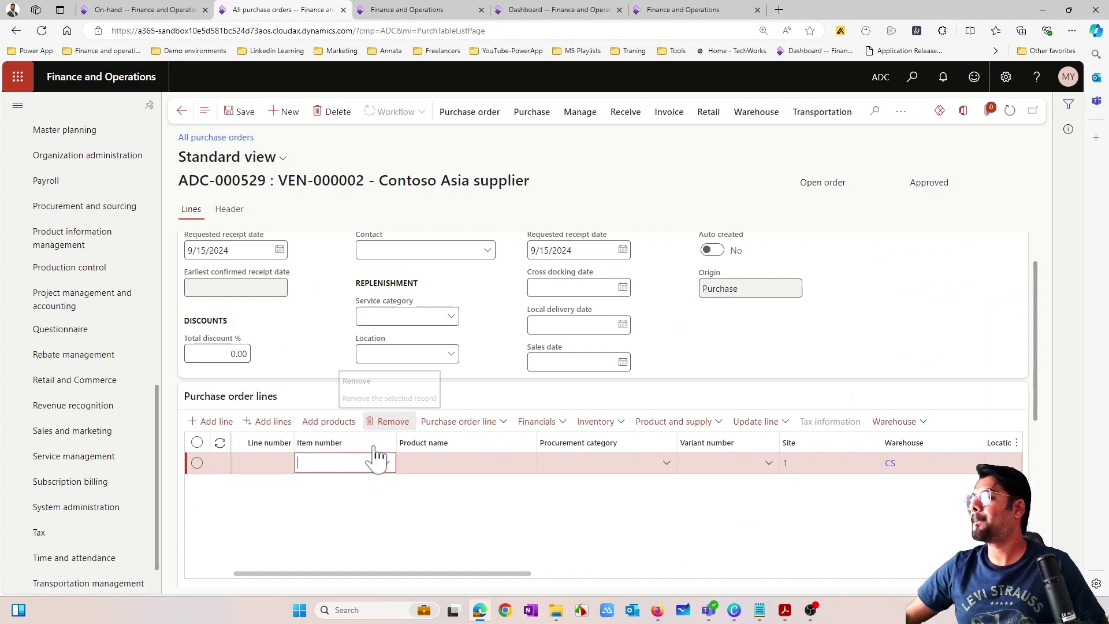
type("ADC-TSHIRT-001")
left_click_drag(416, 574, 706, 606)
left_click(671, 463)
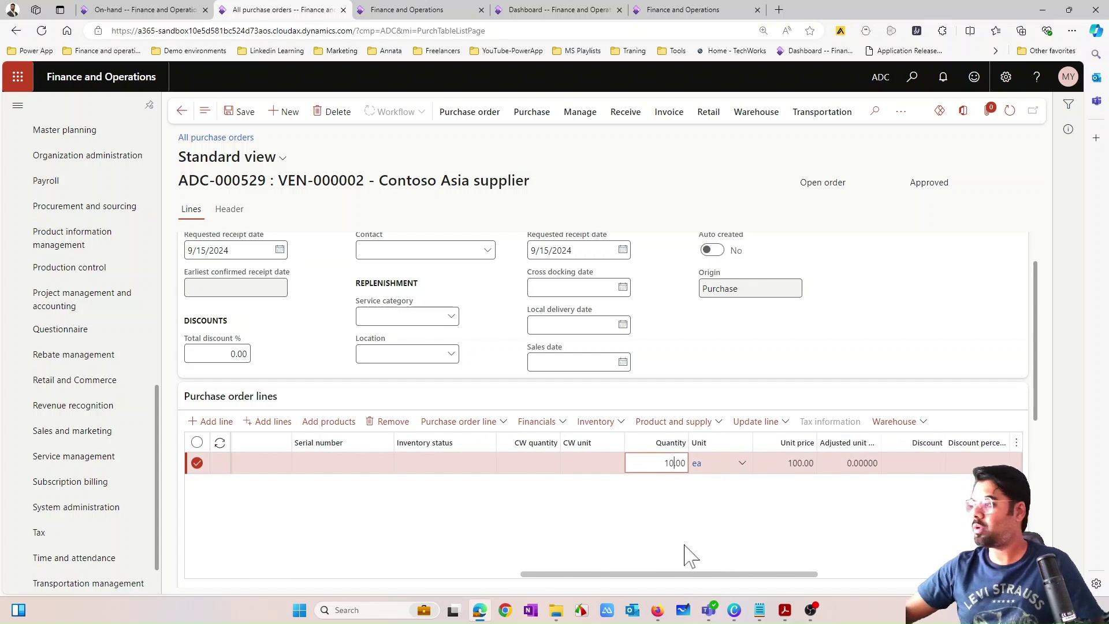
left_click(797, 465)
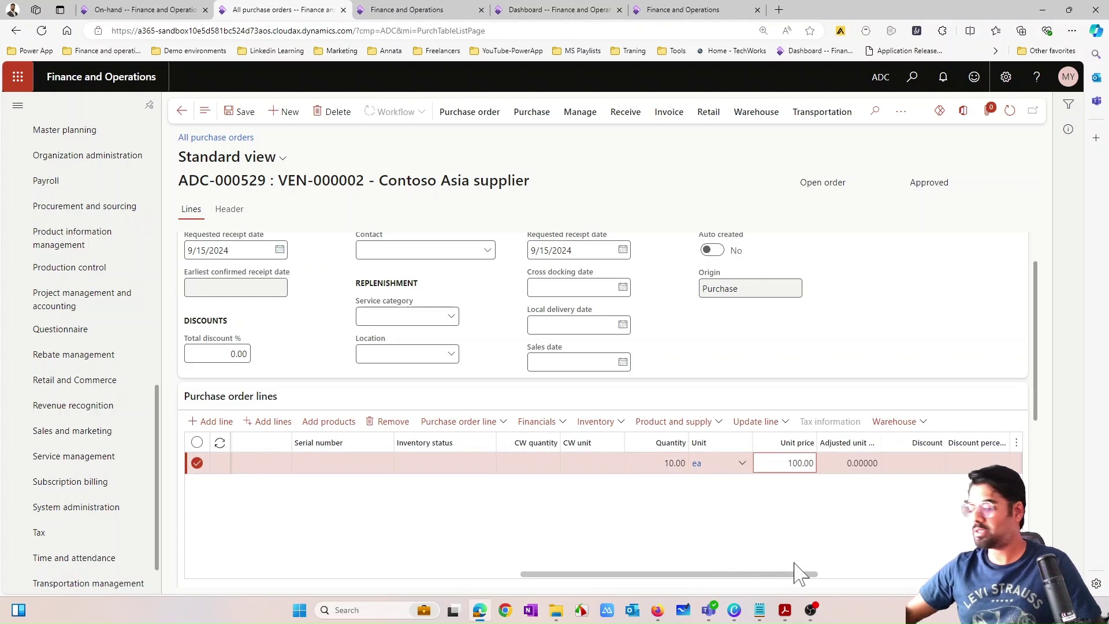
type("2")
left_click(241, 112)
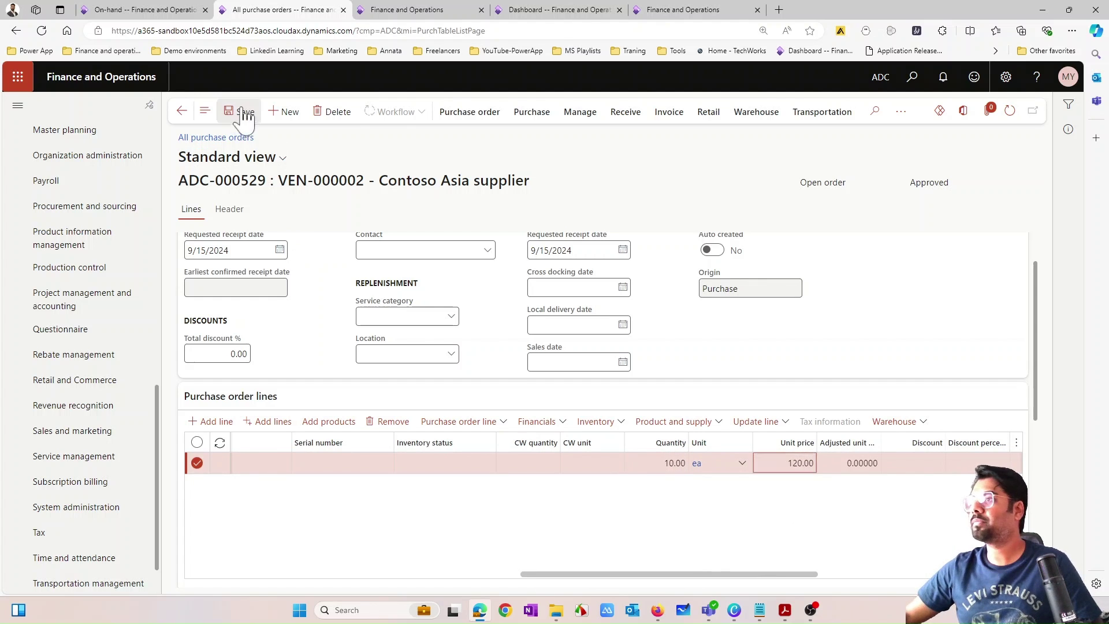
left_click_drag(753, 575, 793, 575)
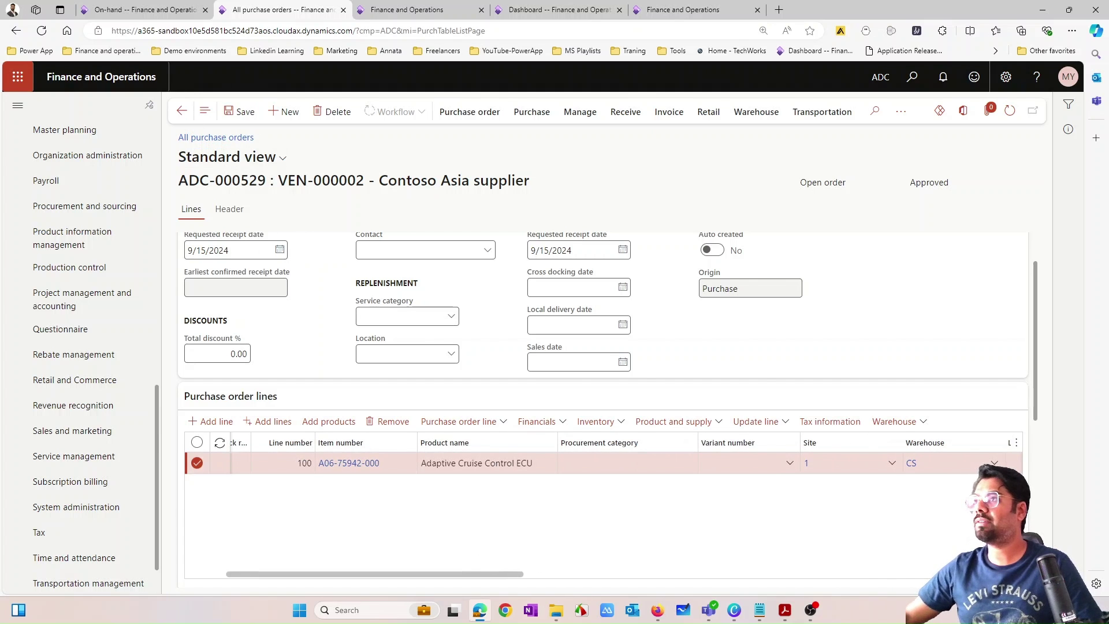
left_click(145, 10)
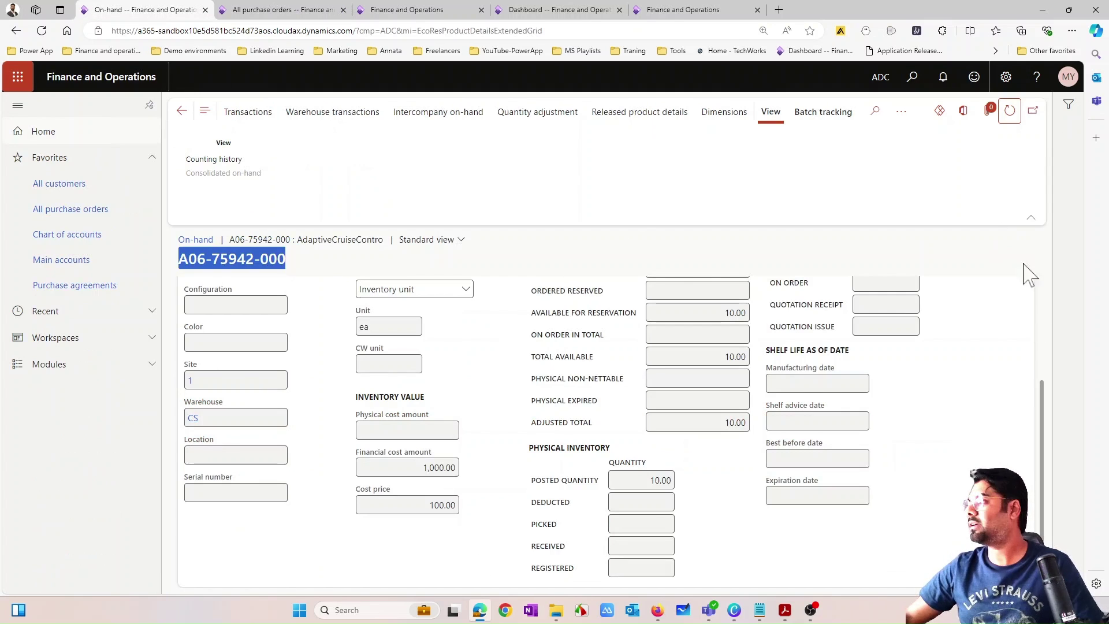
Step: Refresh on-hand quantities and check 10.00 ordered in total and 20.00 available
left_click_drag(1041, 384, 1041, 277)
key("shift+F5")
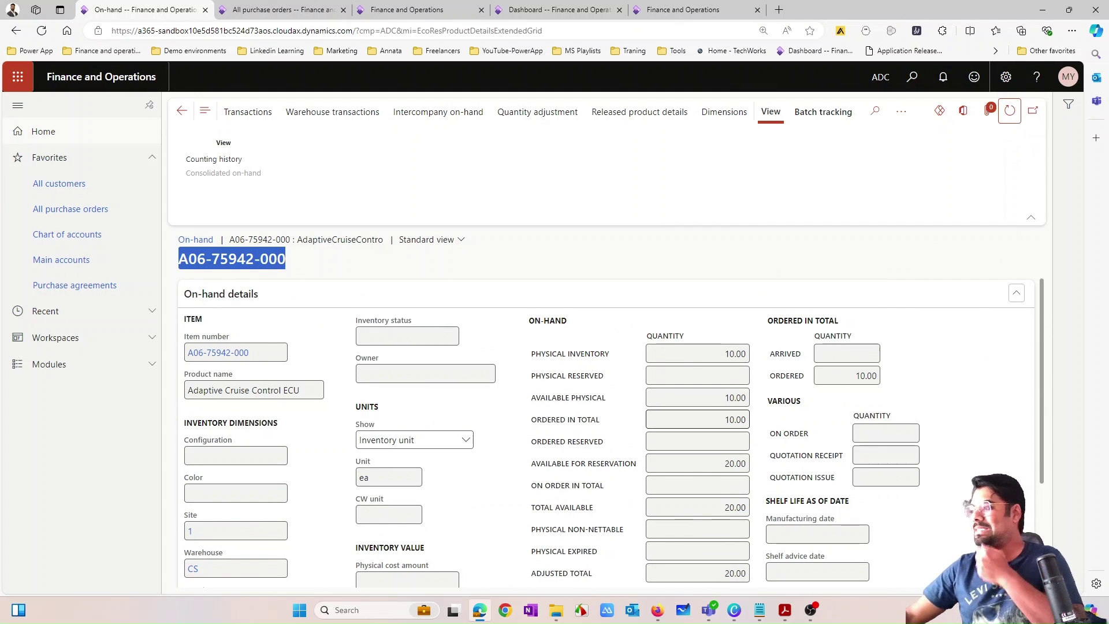
left_click(736, 420)
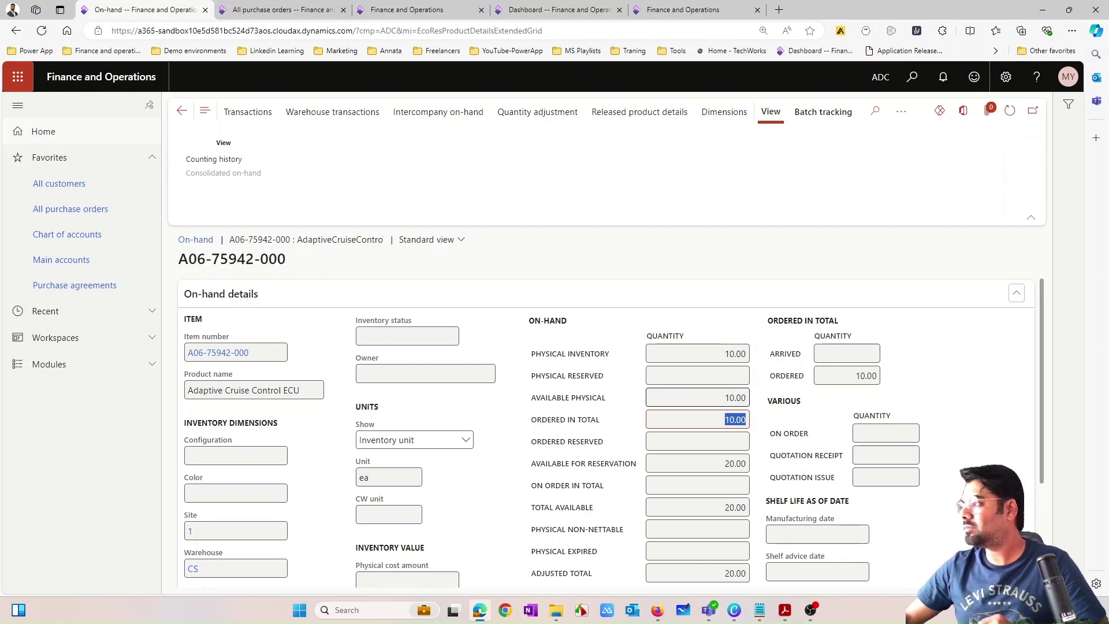
left_click(735, 464)
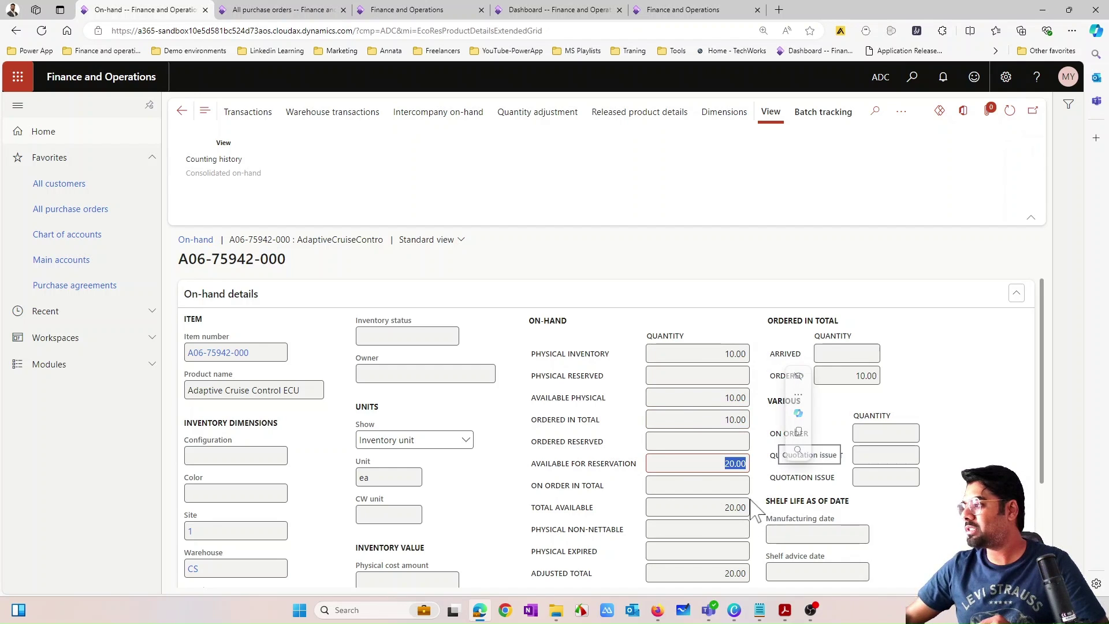
left_click(722, 354)
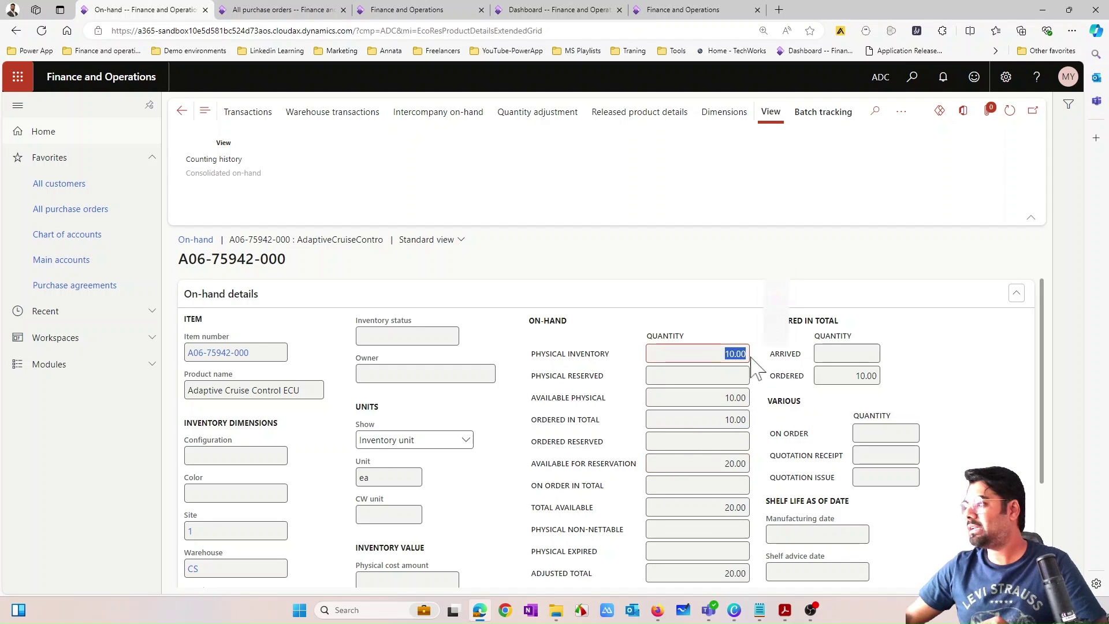
scroll(598, 433, "down", 1)
scroll(519, 413, "up", 1)
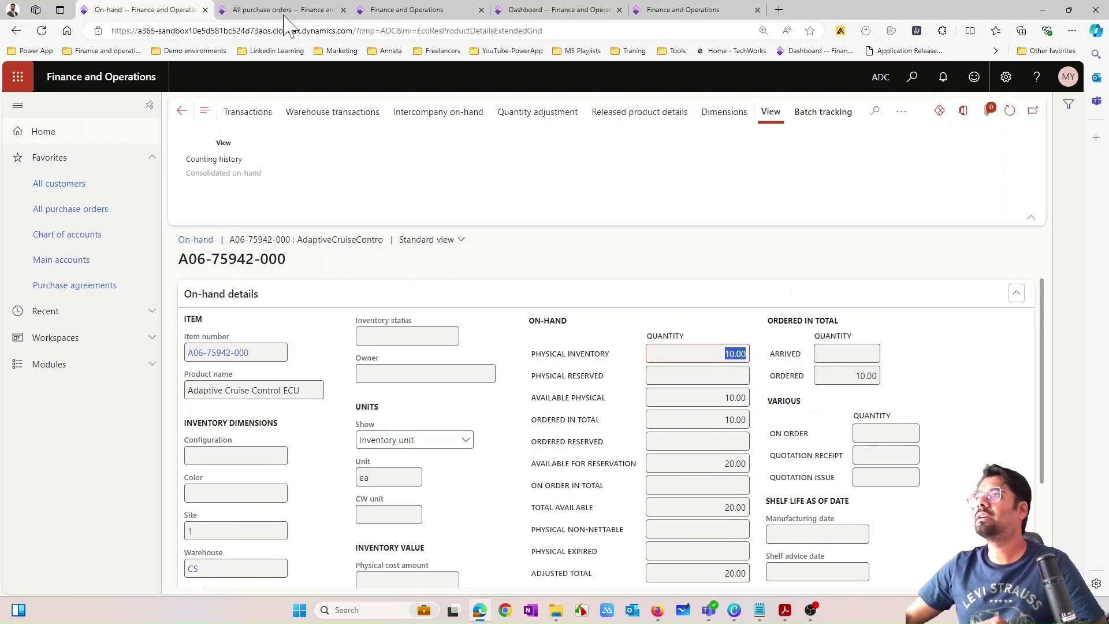
scroll(451, 416, "down", 3)
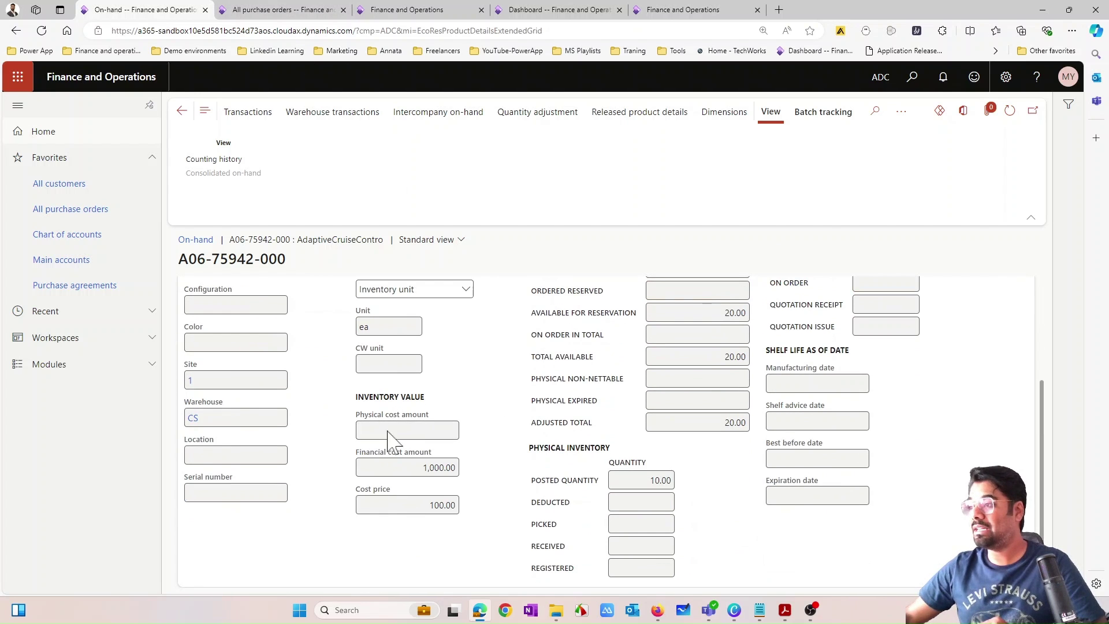
left_click(315, 10)
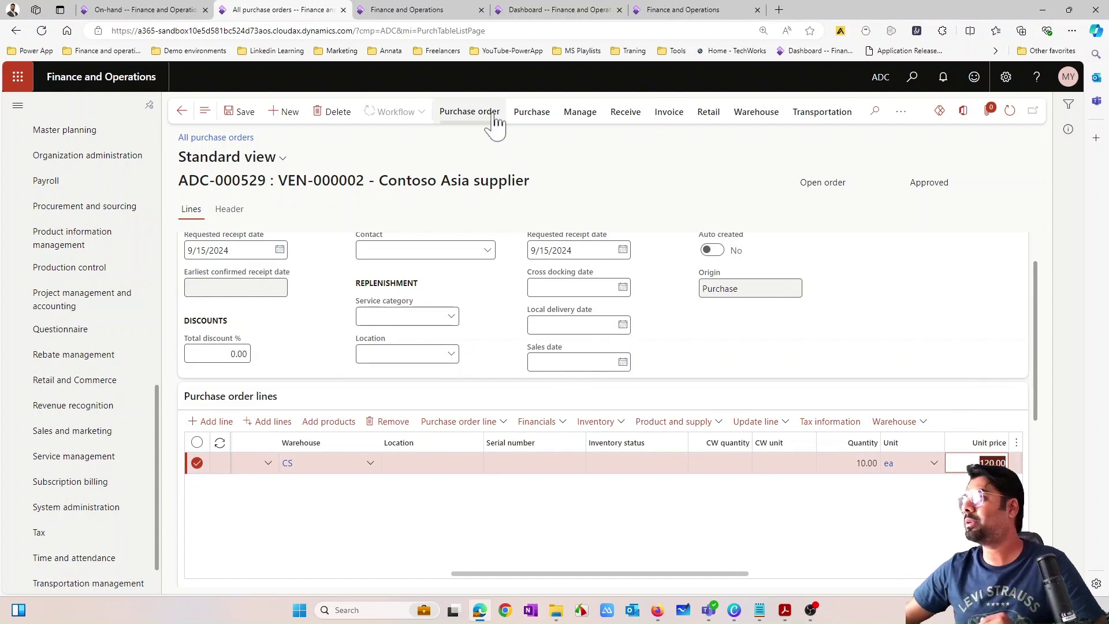
Step: Confirm purchase order ADC-000529
left_click(491, 113)
left_click(529, 110)
left_click(739, 164)
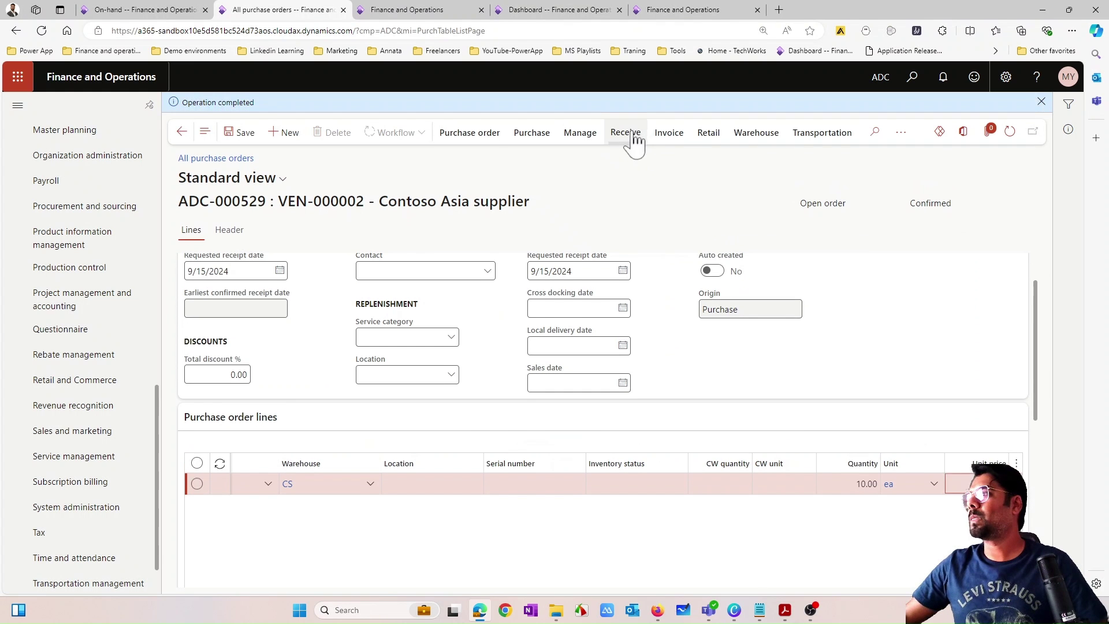
Step: Post product receipt 122323 for purchase order ADC-000529
left_click(631, 140)
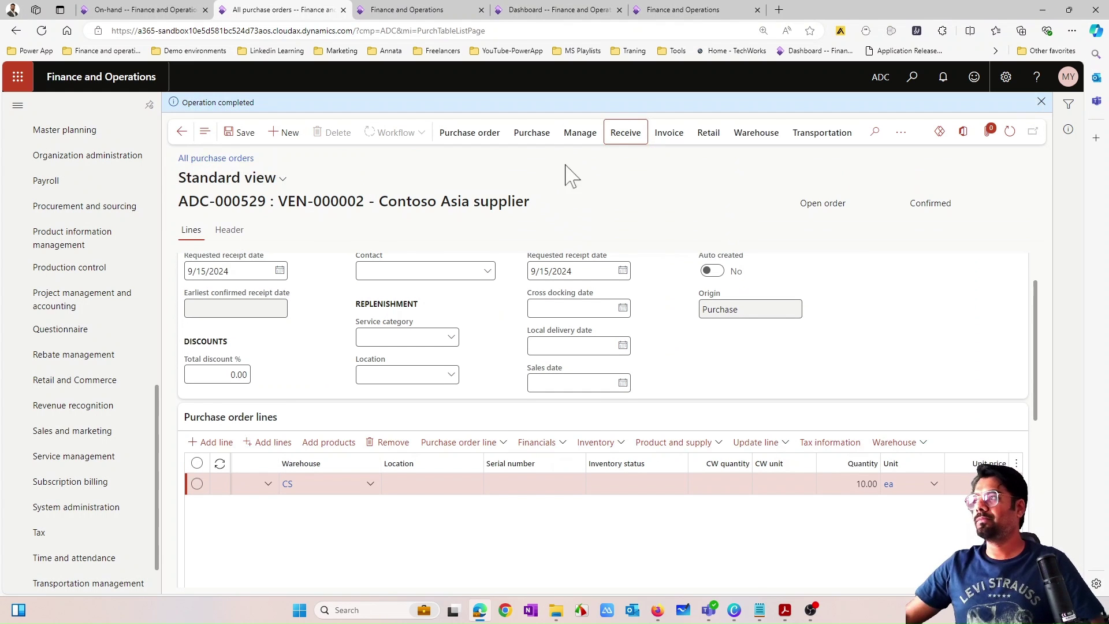
left_click(629, 138)
left_click(205, 189)
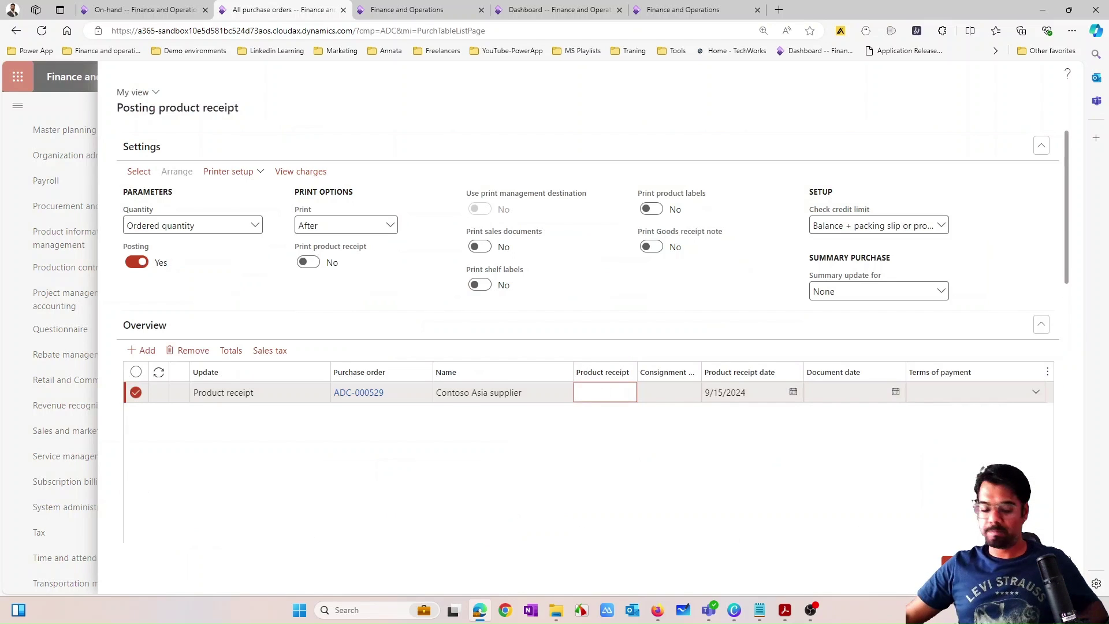
type("122323")
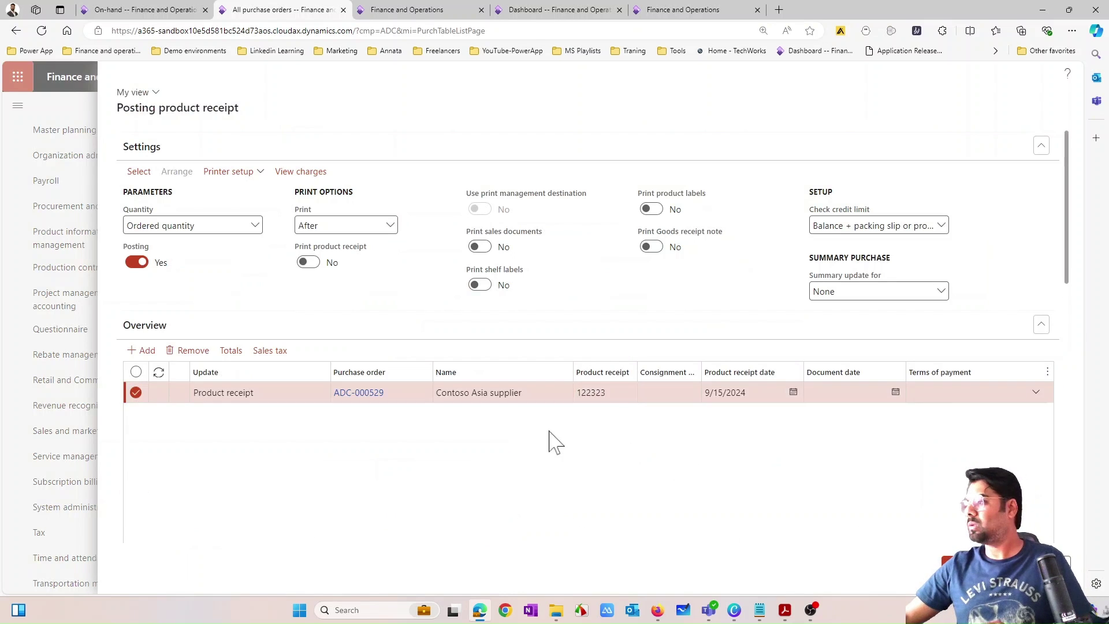
scroll(575, 421, "down", 1)
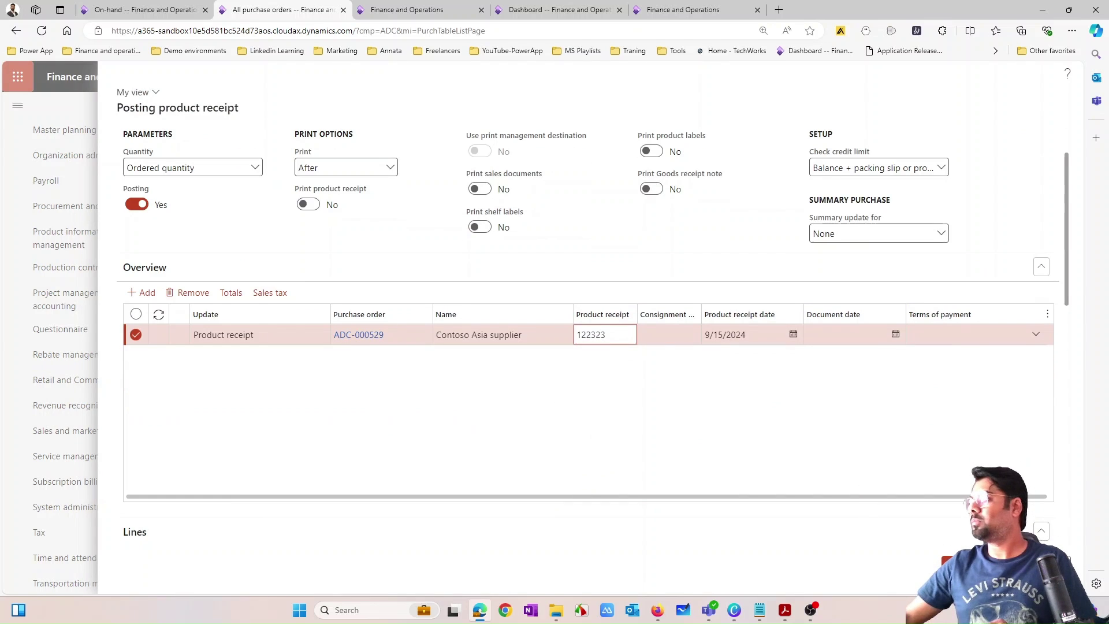
left_click(999, 577)
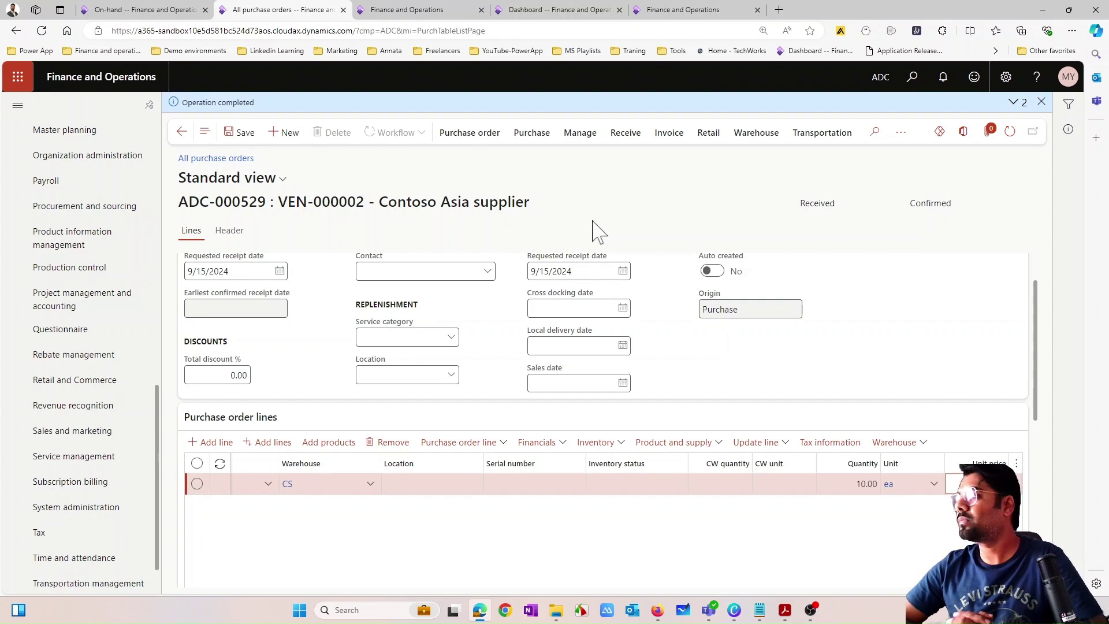
Step: Refresh on-hand to show physical cost 1,200 and cost price 110, then return to Canva
left_click(140, 10)
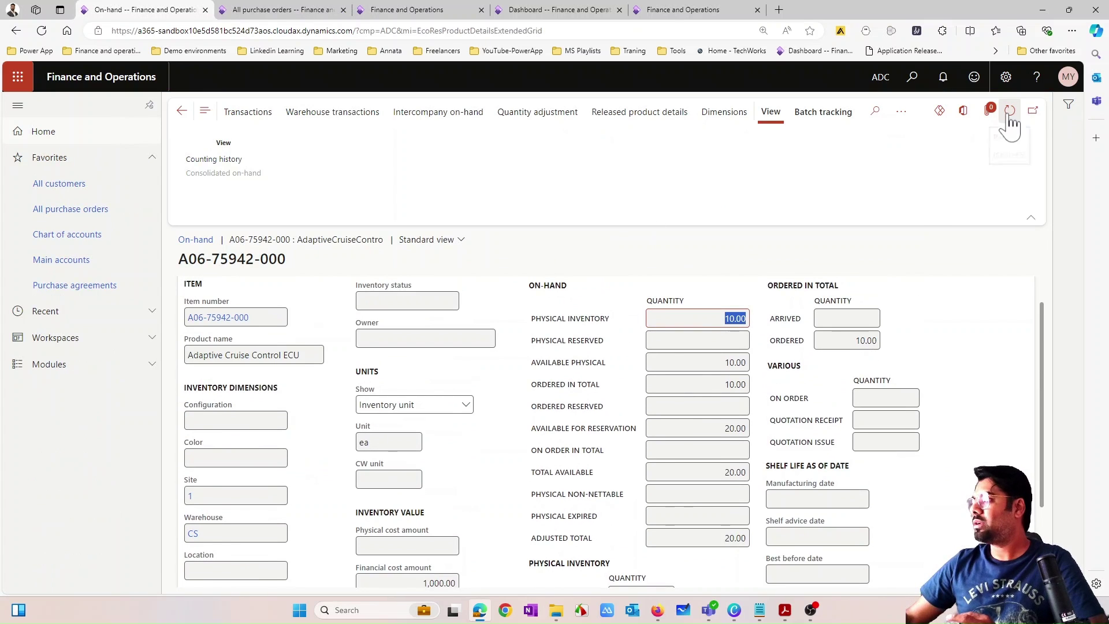
scroll(370, 419, "down", 2)
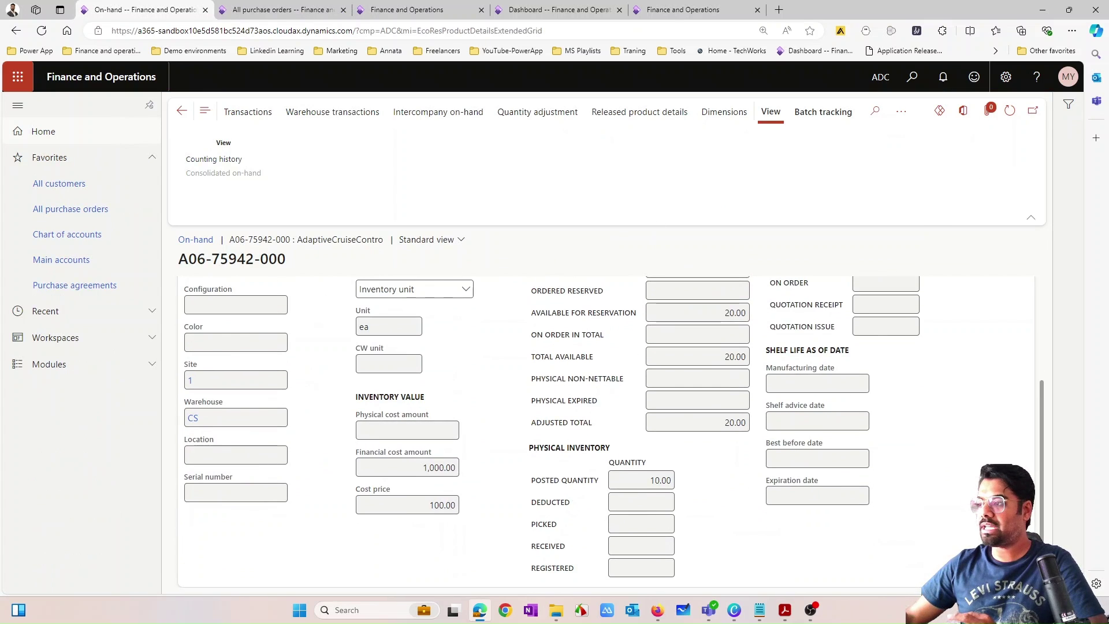
left_click(1010, 110)
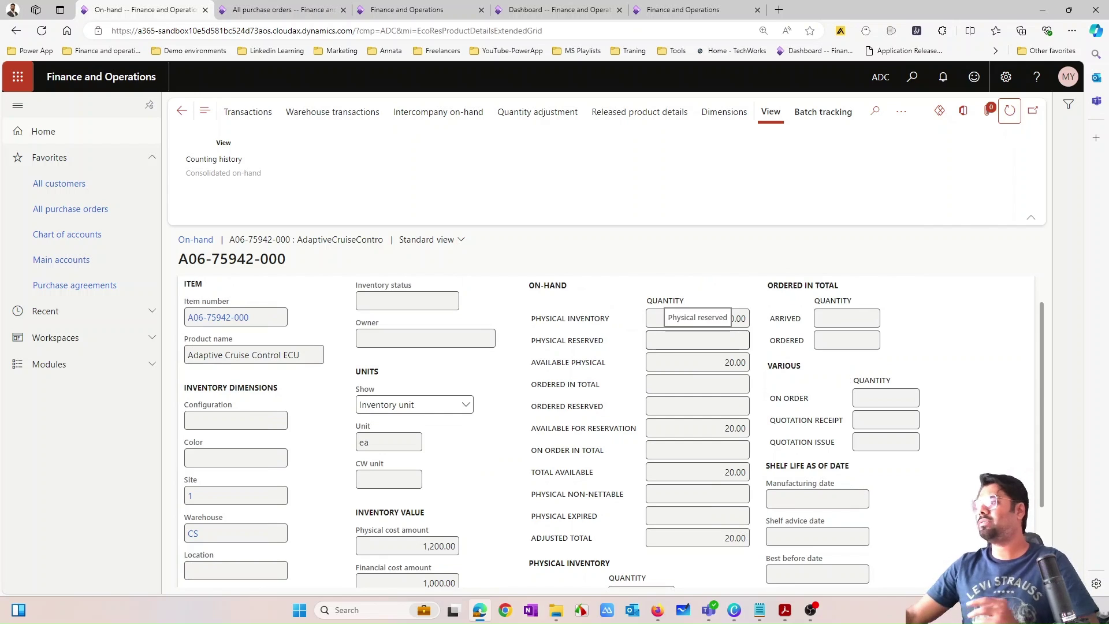
scroll(520, 391, "down", 2)
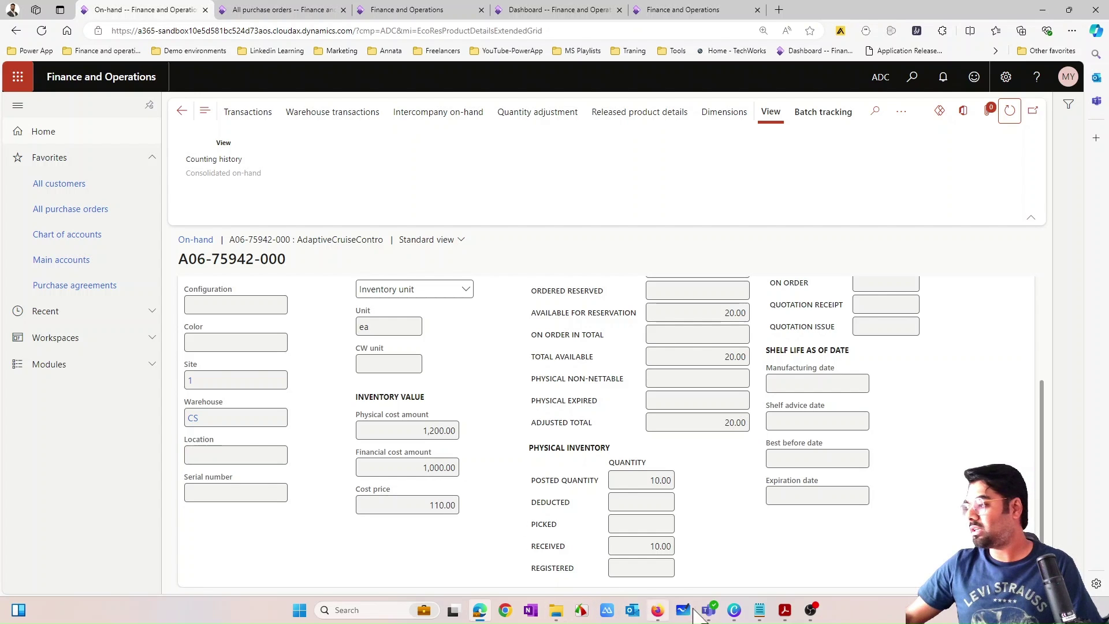
left_click(734, 610)
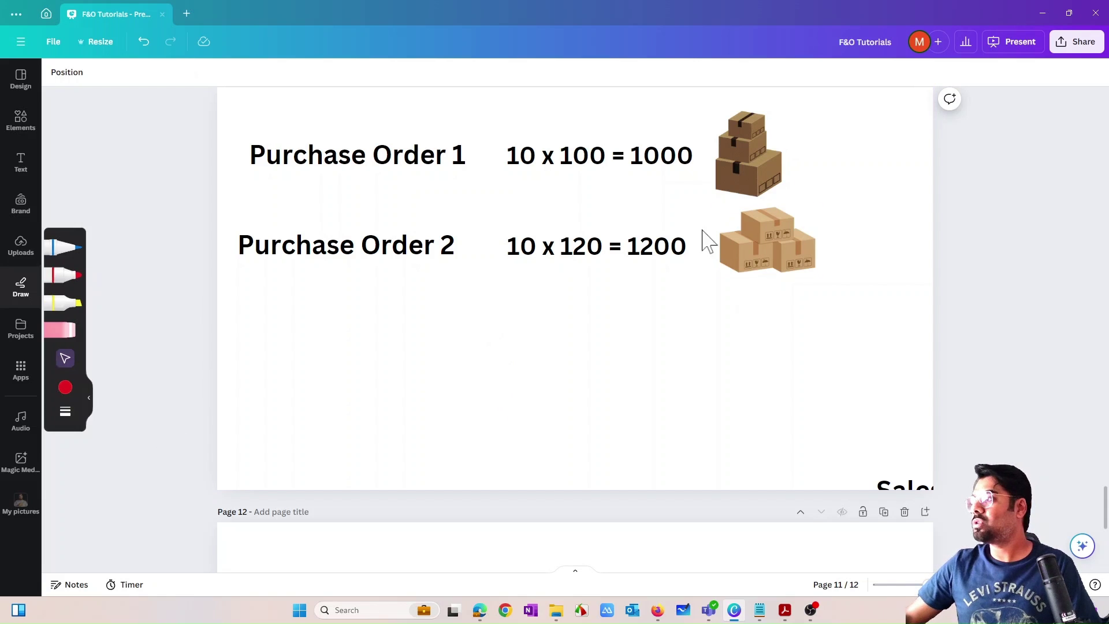
Step: With the blue pen, write 1000 under 1200 and draw a sum line beneath them
left_click(478, 319)
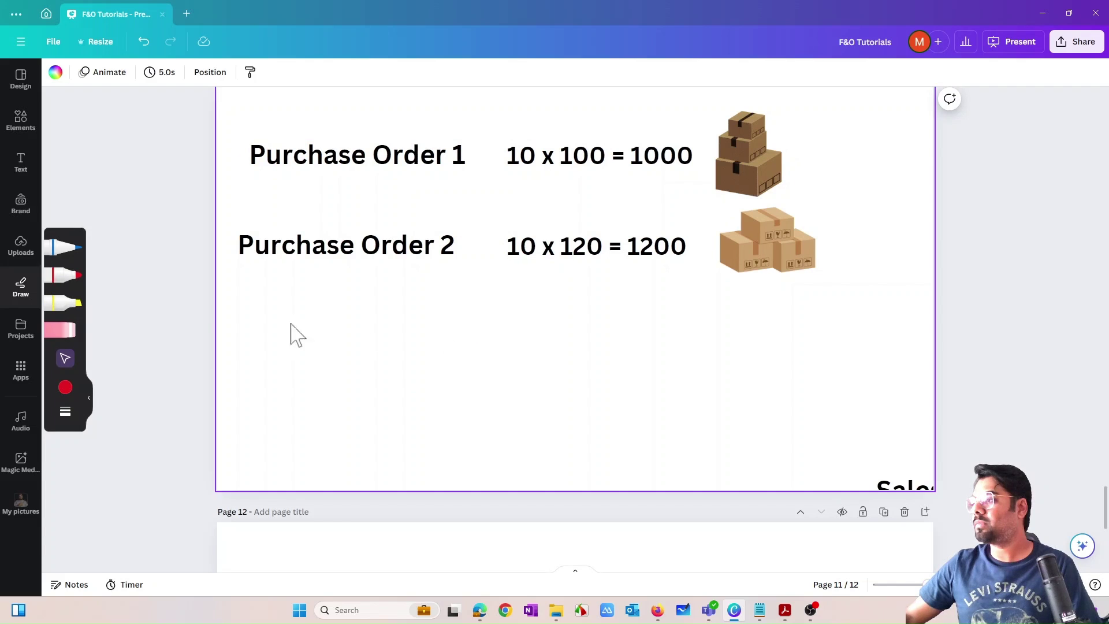
left_click(67, 248)
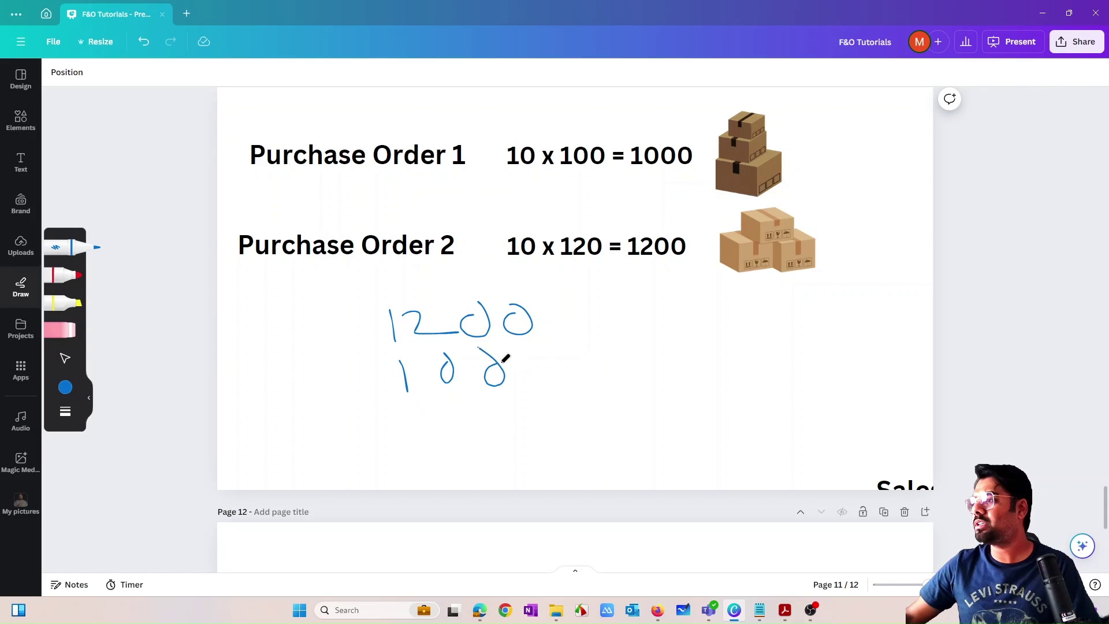
left_click_drag(556, 367, 532, 364)
left_click_drag(376, 417, 642, 389)
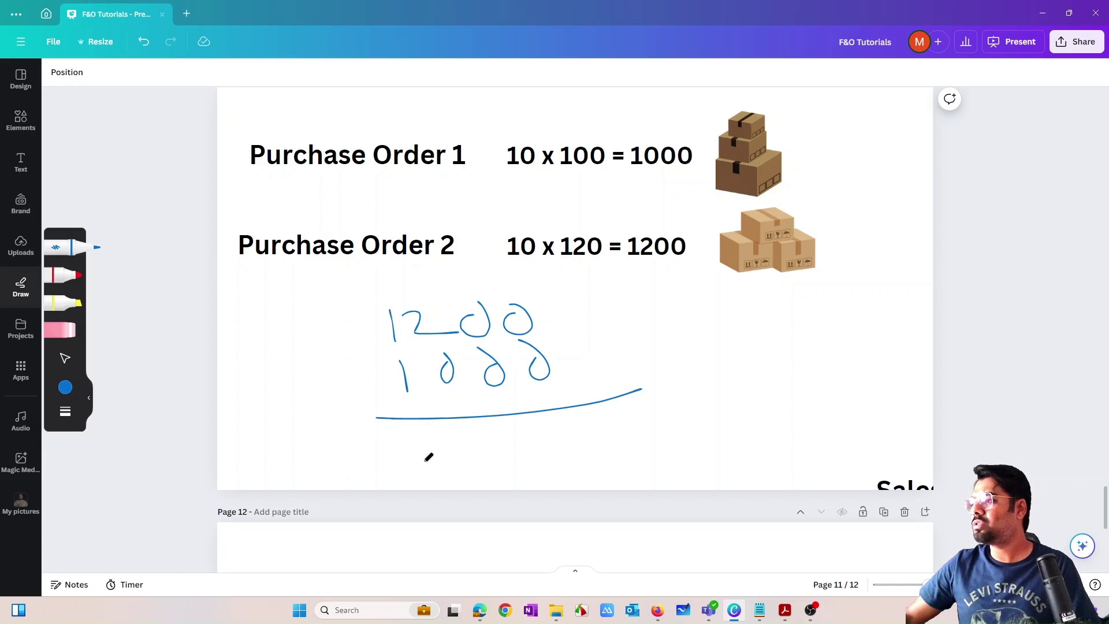
Step: Write the total 2200, show it divided by 20, and underline the result 110
left_click_drag(412, 448, 425, 460)
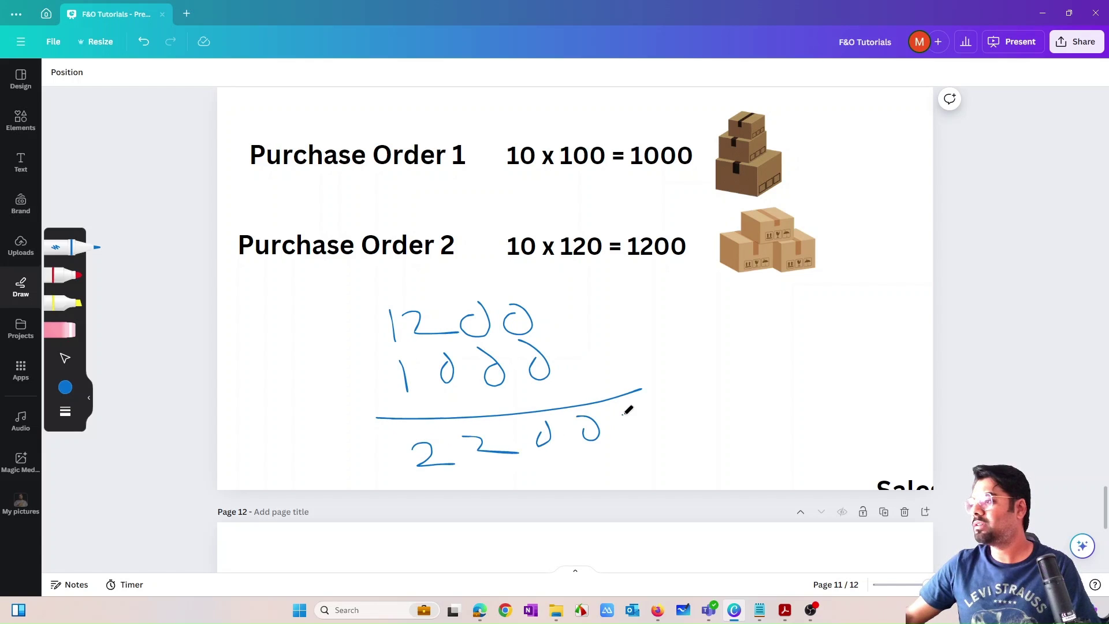
left_click_drag(643, 416, 514, 479)
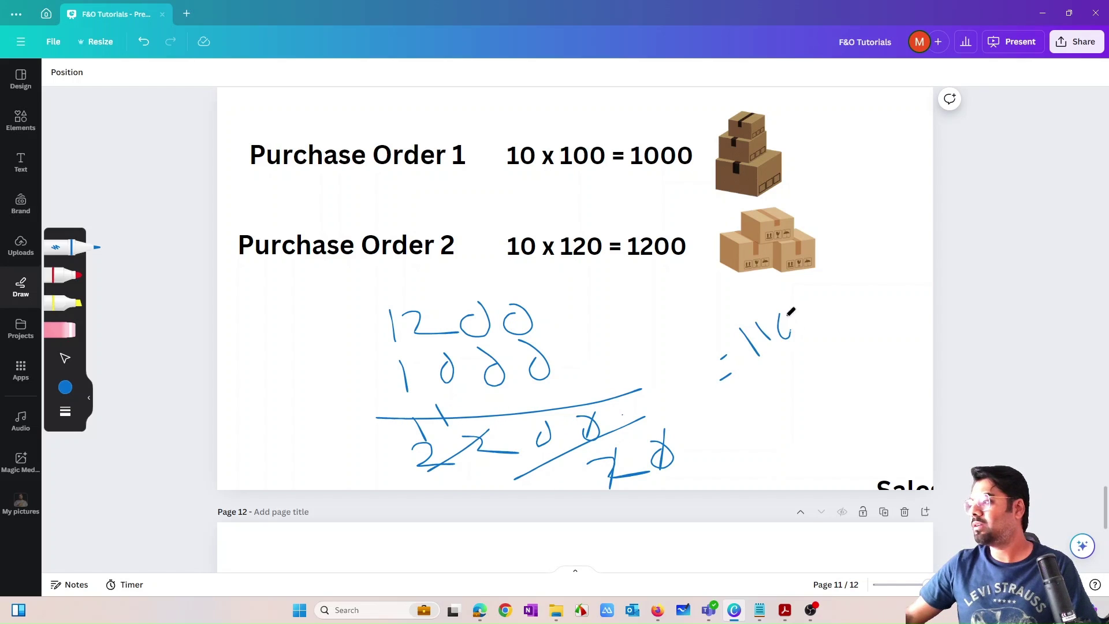
left_click_drag(750, 380, 839, 332)
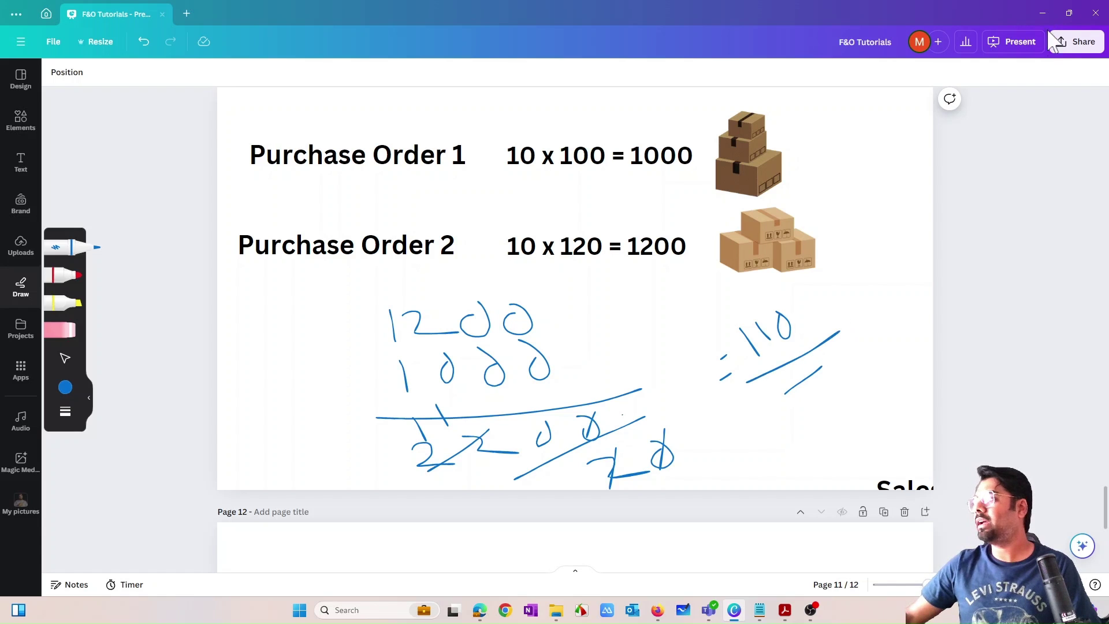
left_click(1042, 13)
Step: Compare cost price 110.00, physical cost 1,200.00 and financial cost 1,000.00, then view released product details
left_click(442, 505)
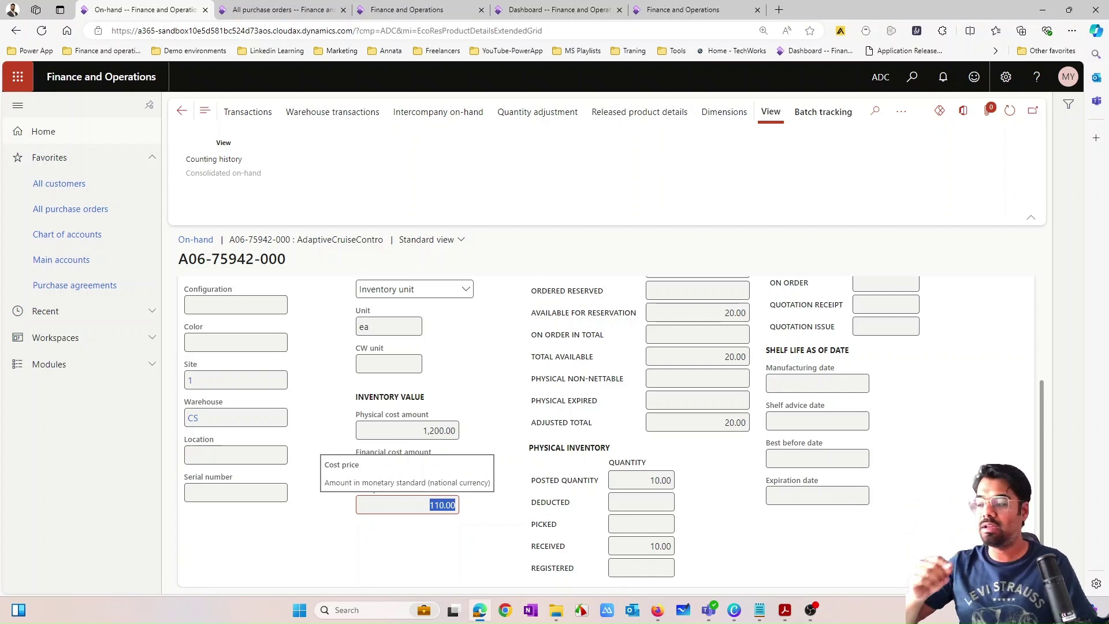
left_click(480, 417)
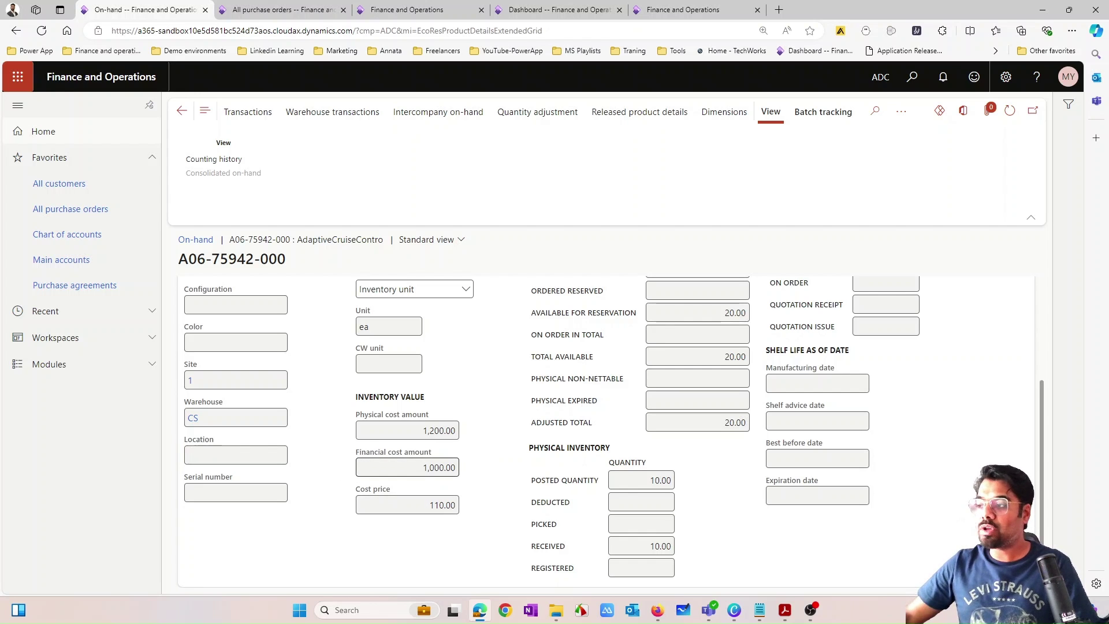
double_click(439, 467)
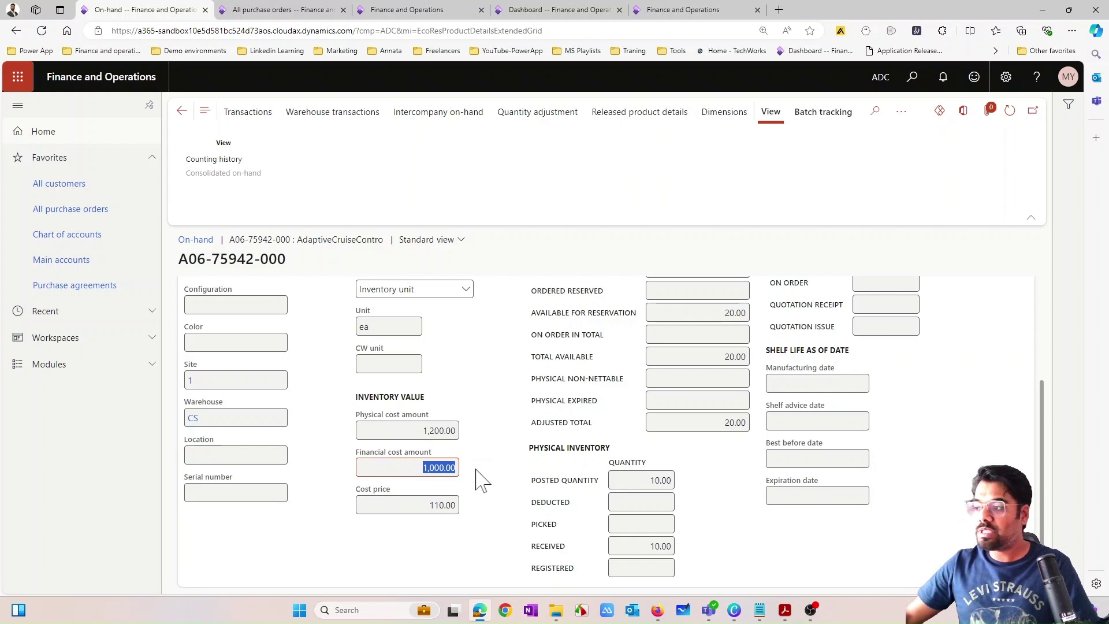
double_click(439, 430)
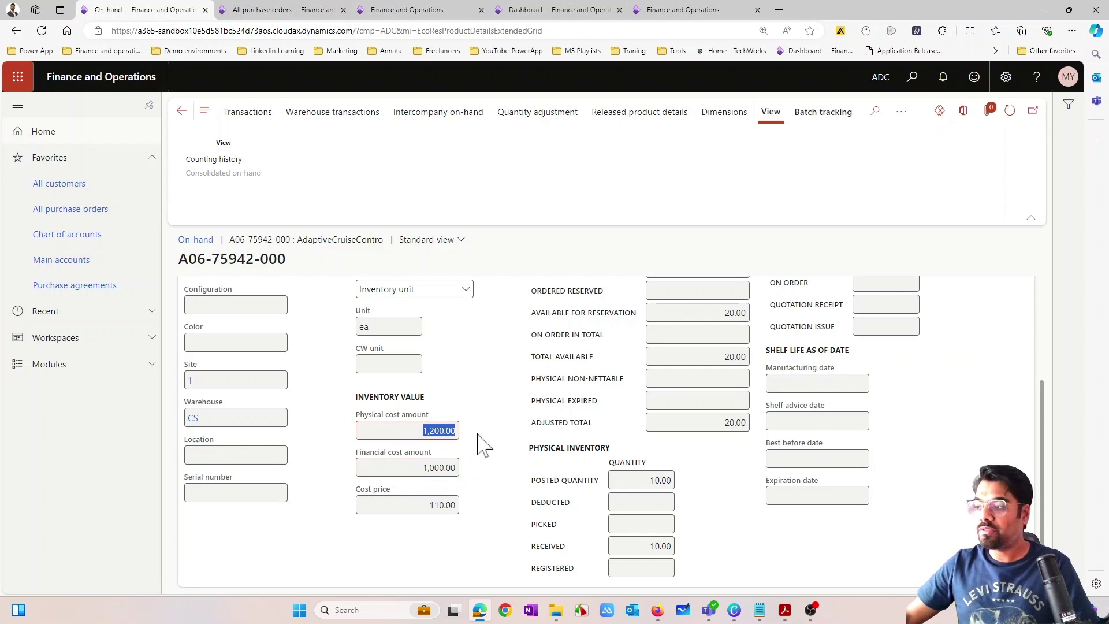
double_click(439, 468)
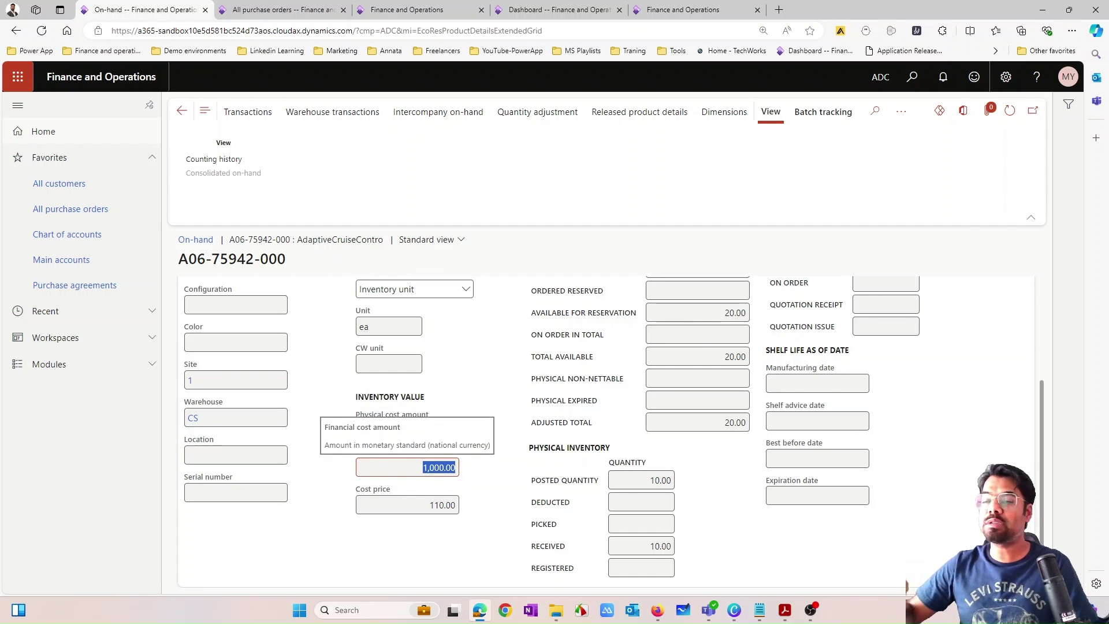
left_click(640, 327)
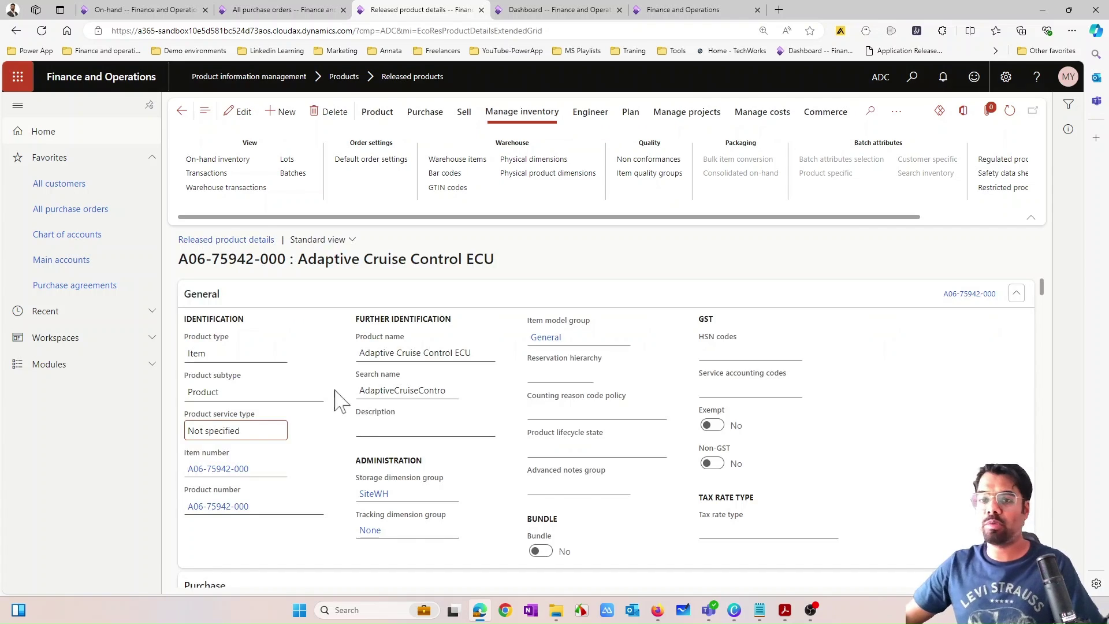
left_click(546, 337)
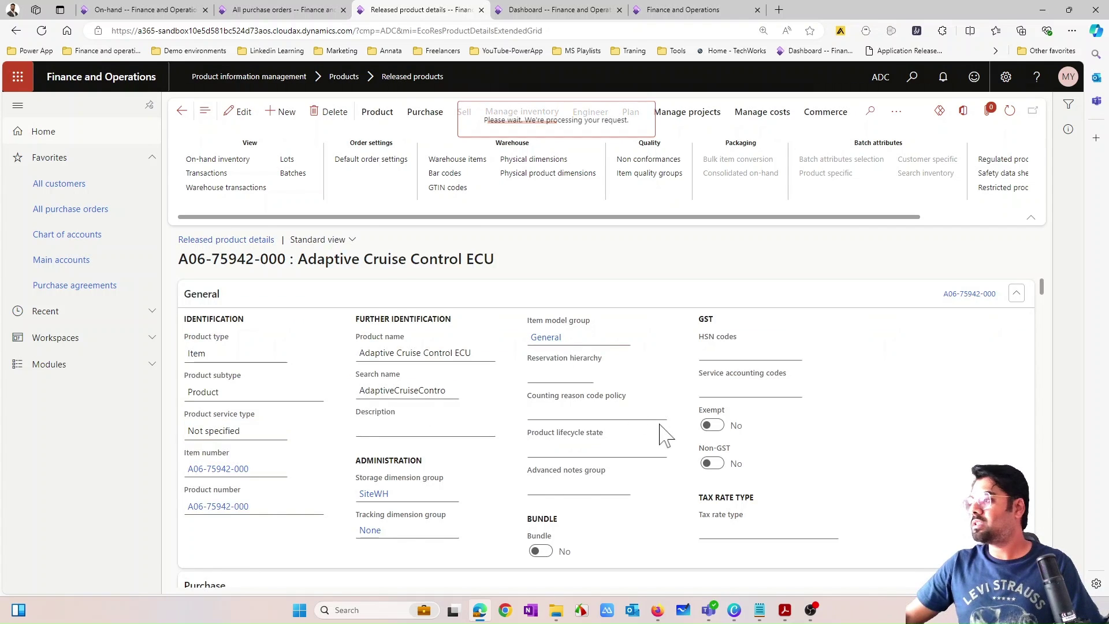
scroll(520, 429, "down", 3)
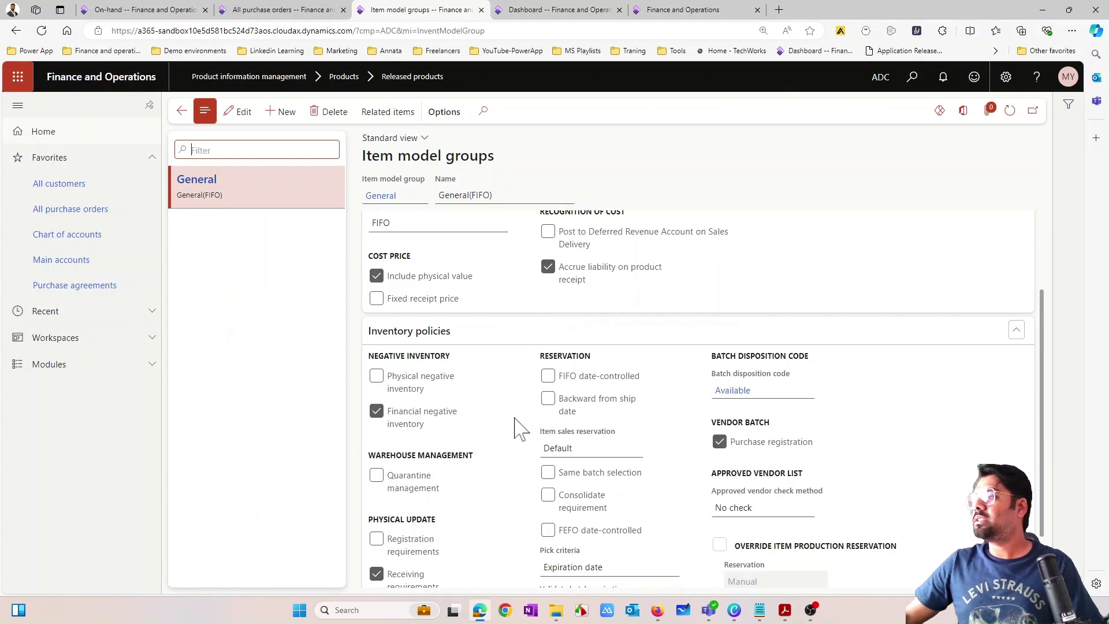
scroll(519, 429, "up", 1)
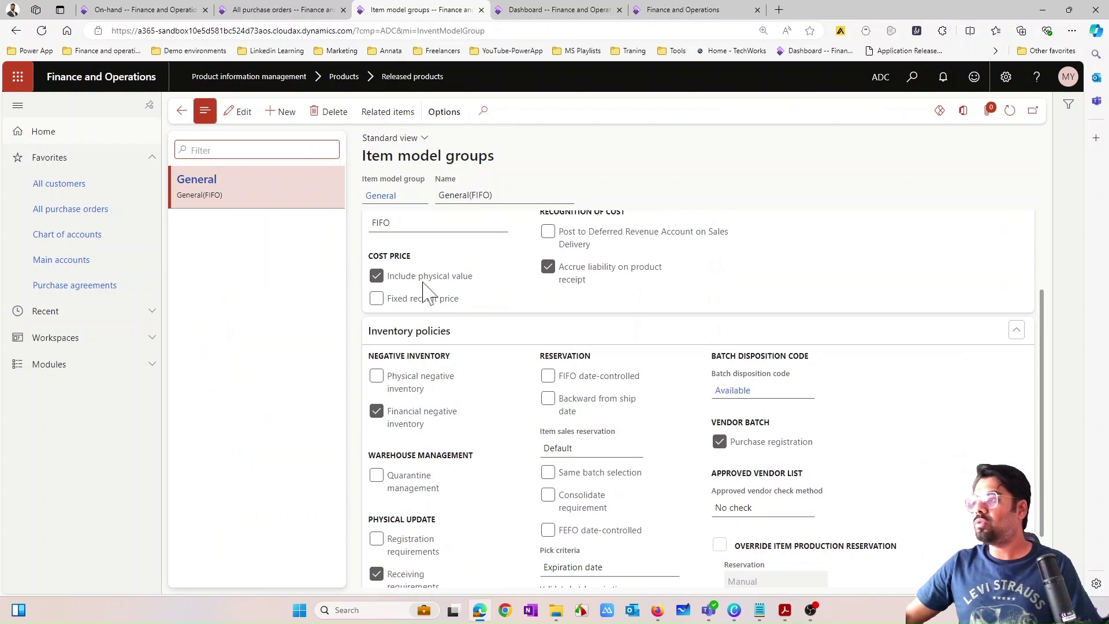
mouse_move(422, 278)
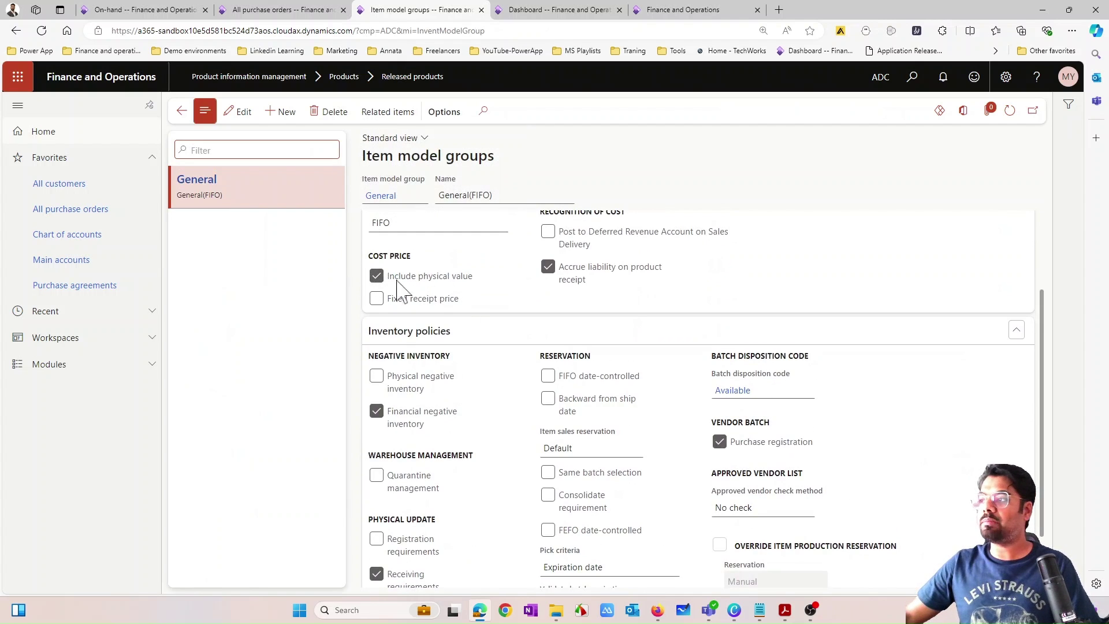
left_click(151, 10)
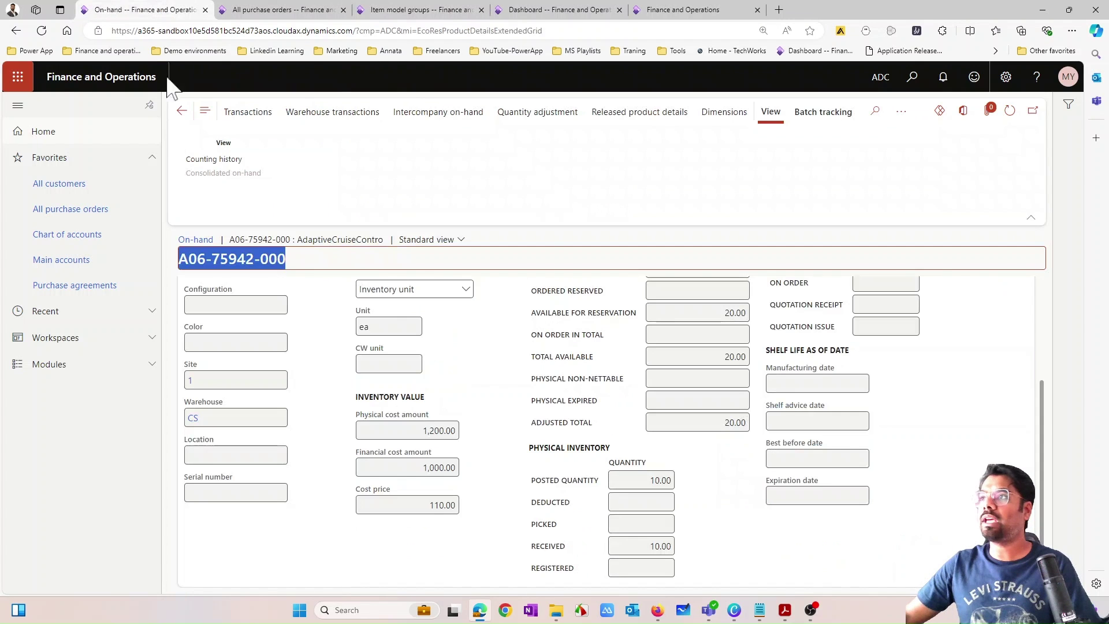
left_click(431, 506)
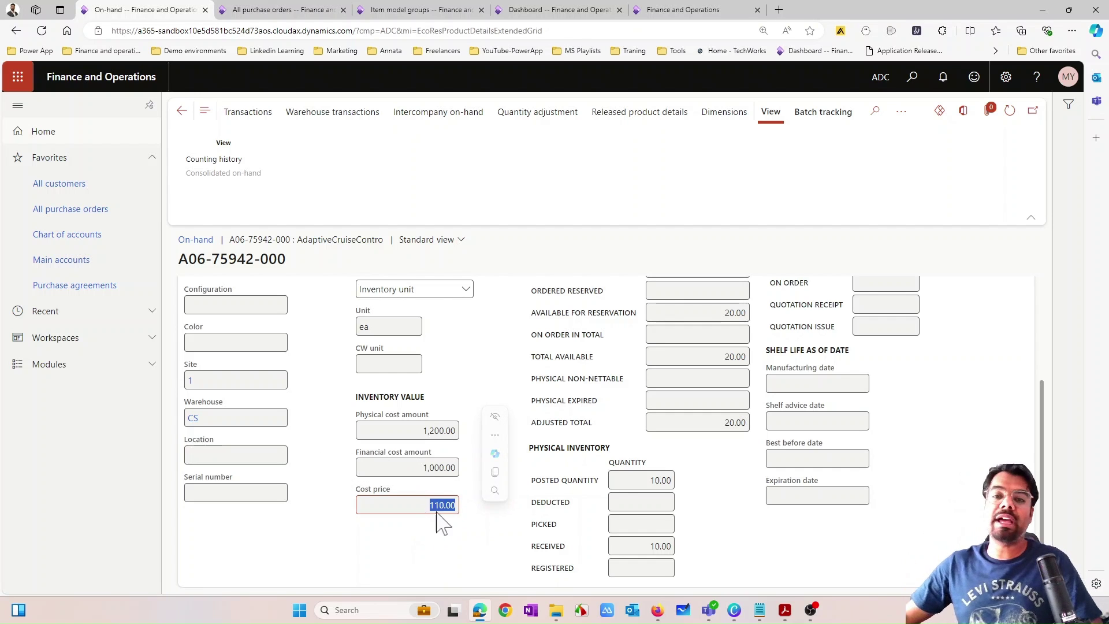
scroll(434, 520, "up", 2)
scroll(512, 557, "down", 1)
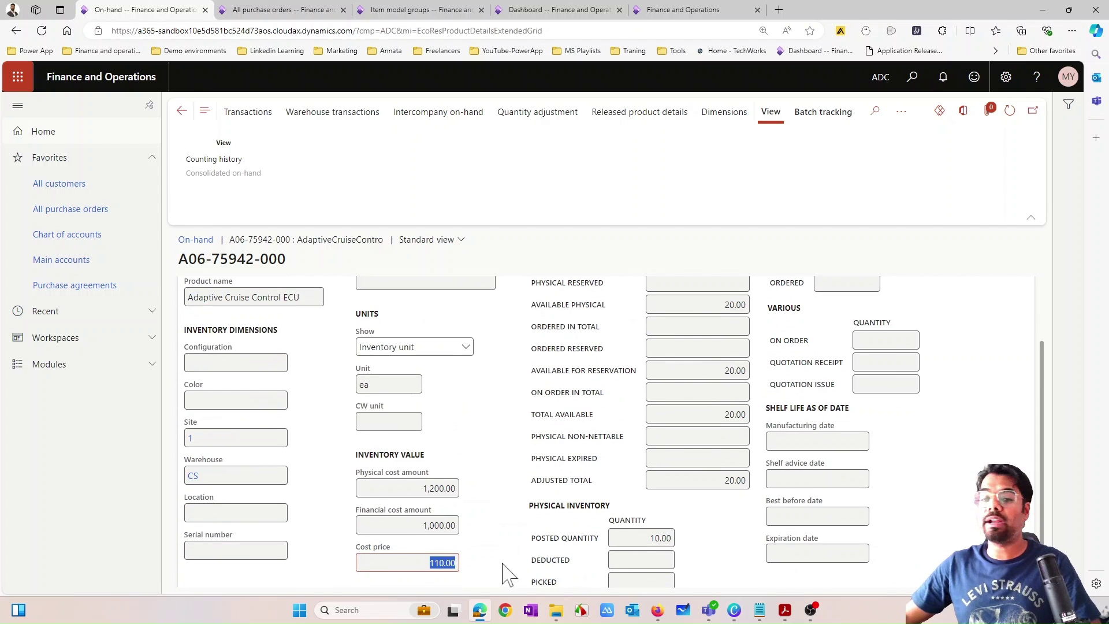
left_click(507, 520)
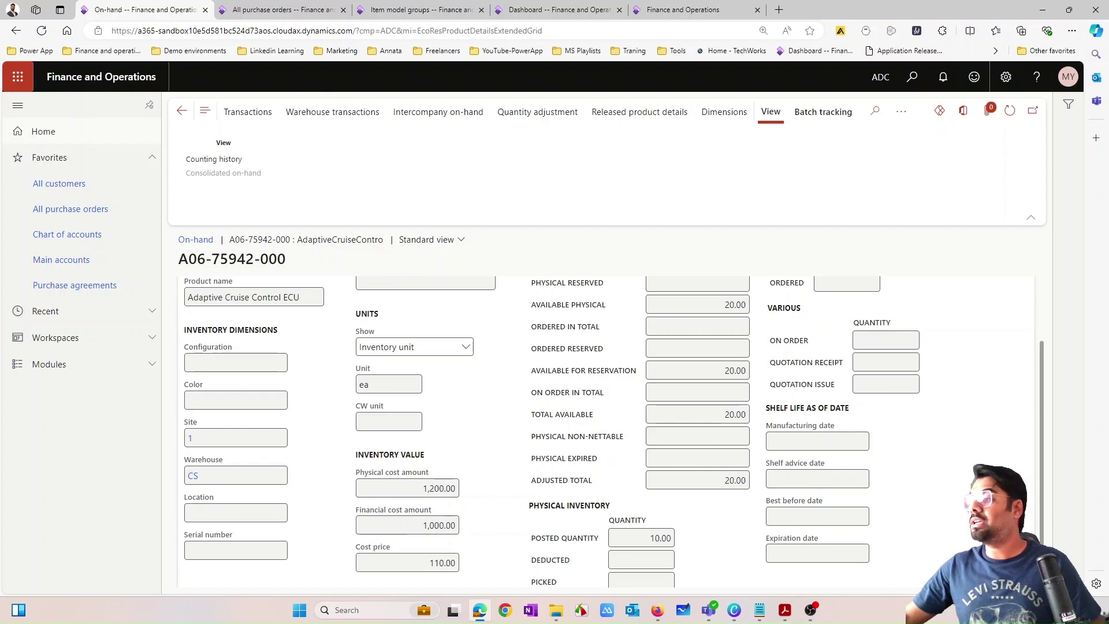
Step: Start a new vendor invoice for purchase order ADC-000529
left_click(283, 10)
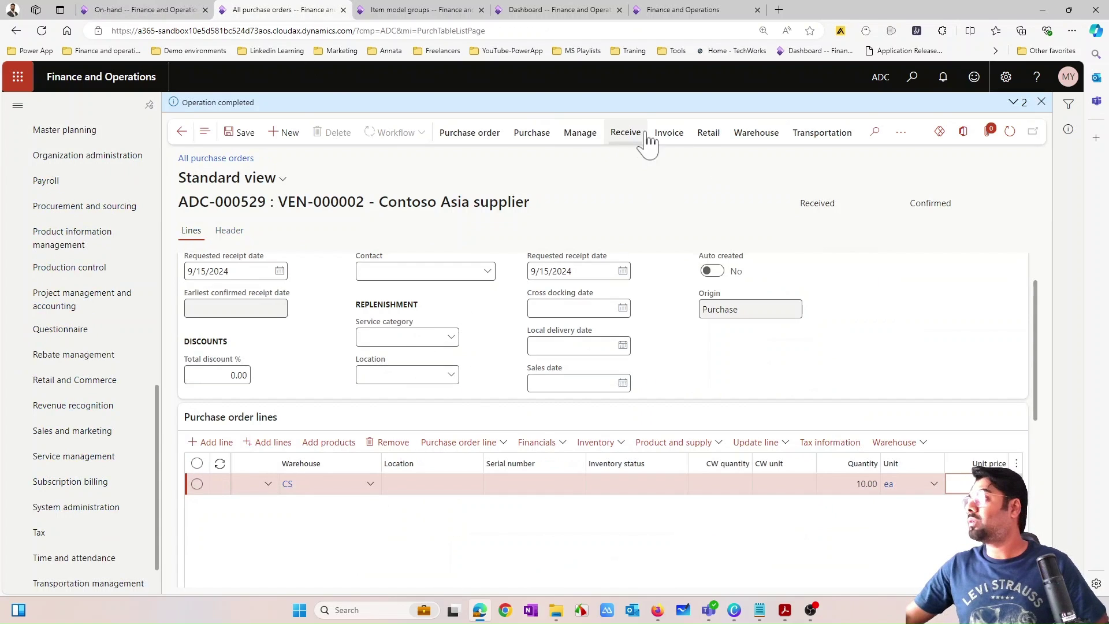
left_click(668, 132)
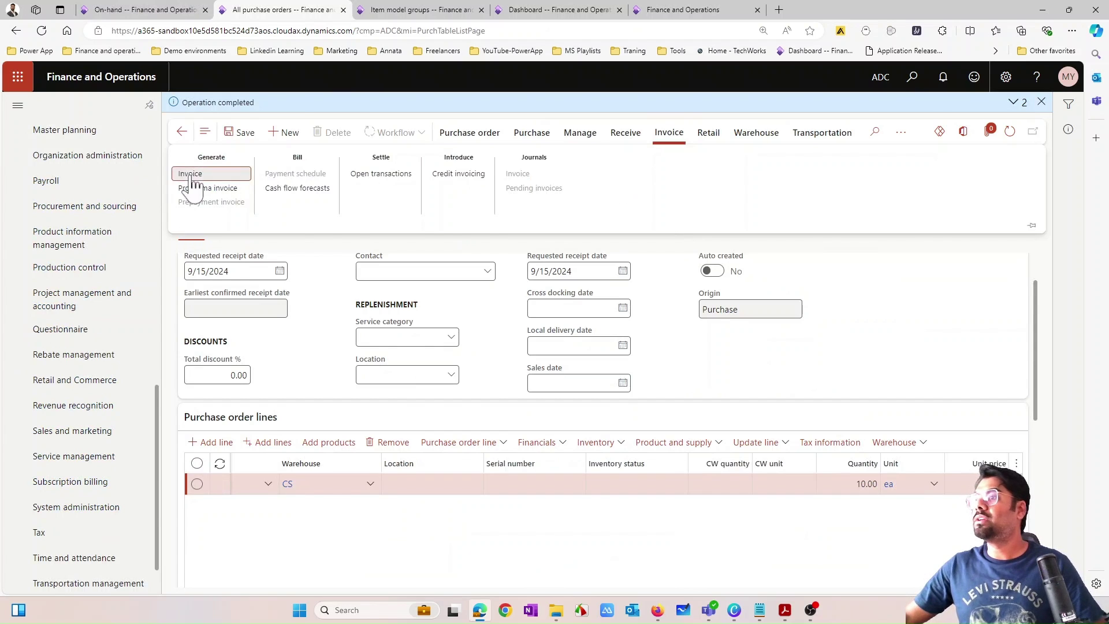
left_click(192, 175)
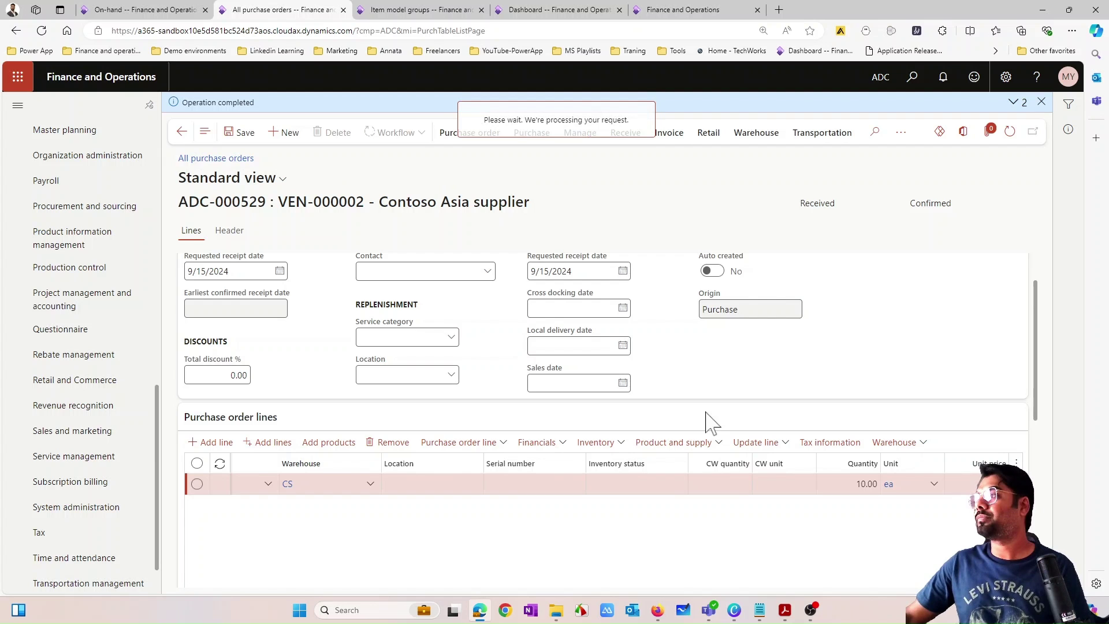
Step: Enter the invoice number, post the vendor invoice, and return to the on-hand details
scroll(600, 421, "down", 4)
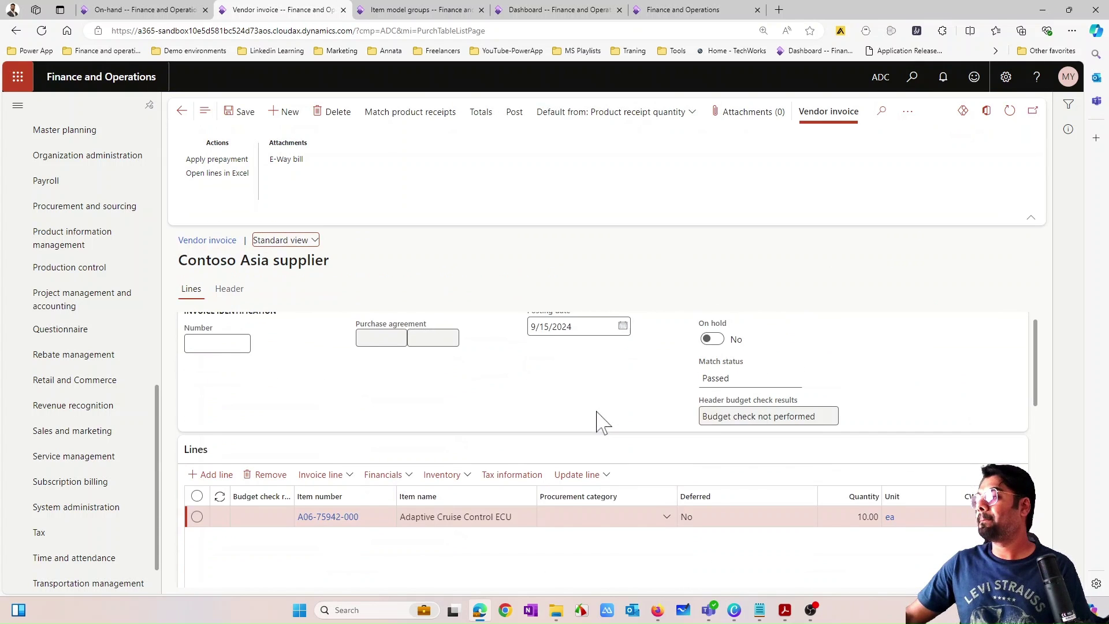
scroll(599, 424, "up", 4)
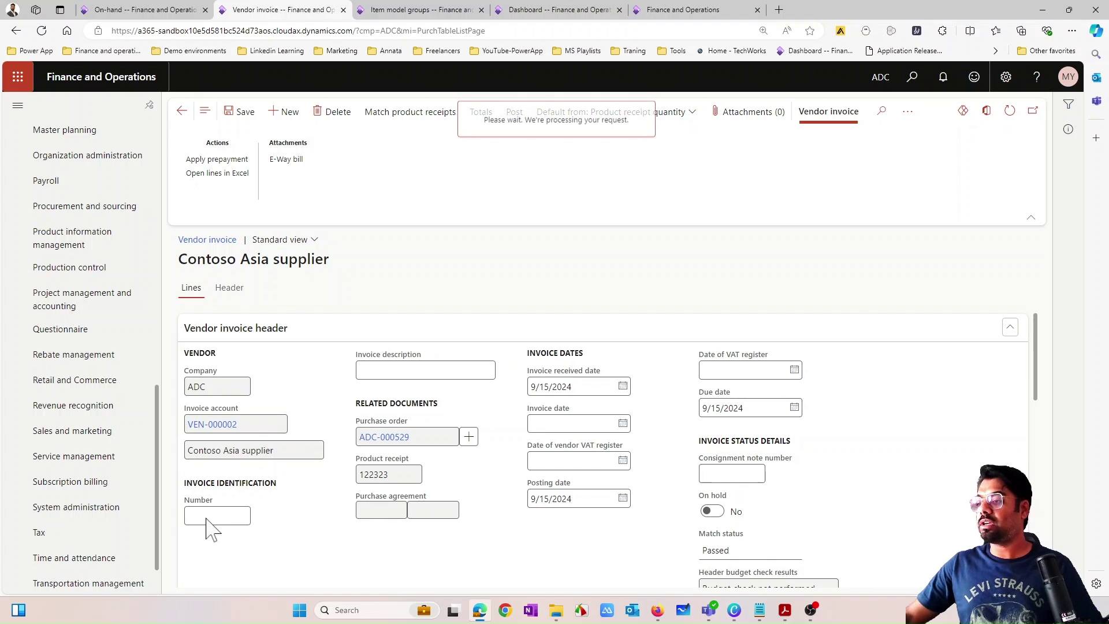
type("5434543")
left_click(520, 167)
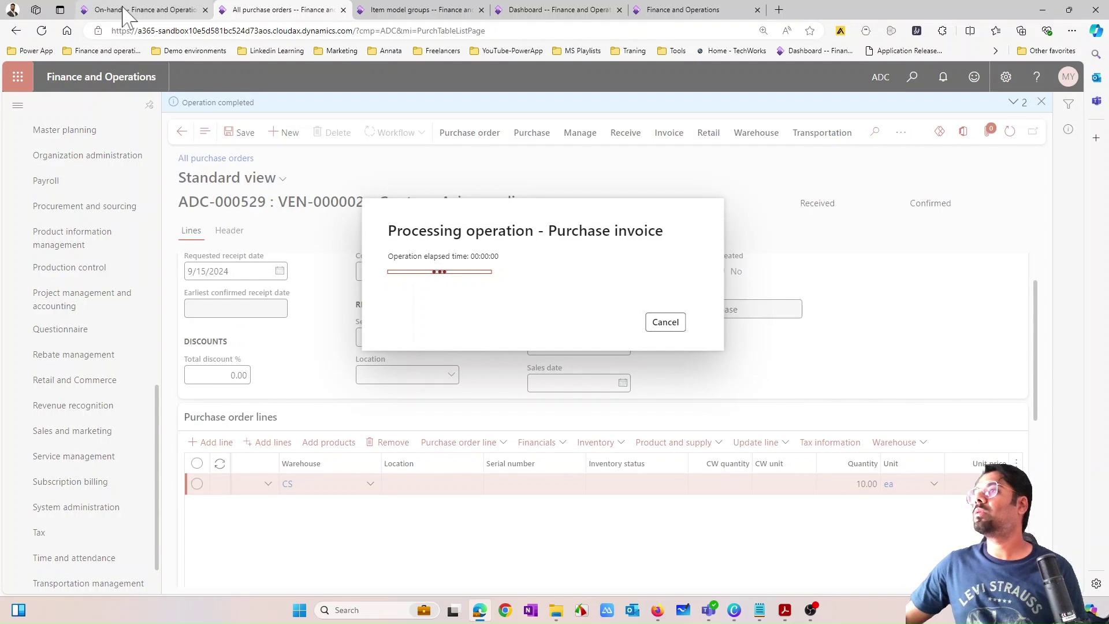
mouse_move(123, 9)
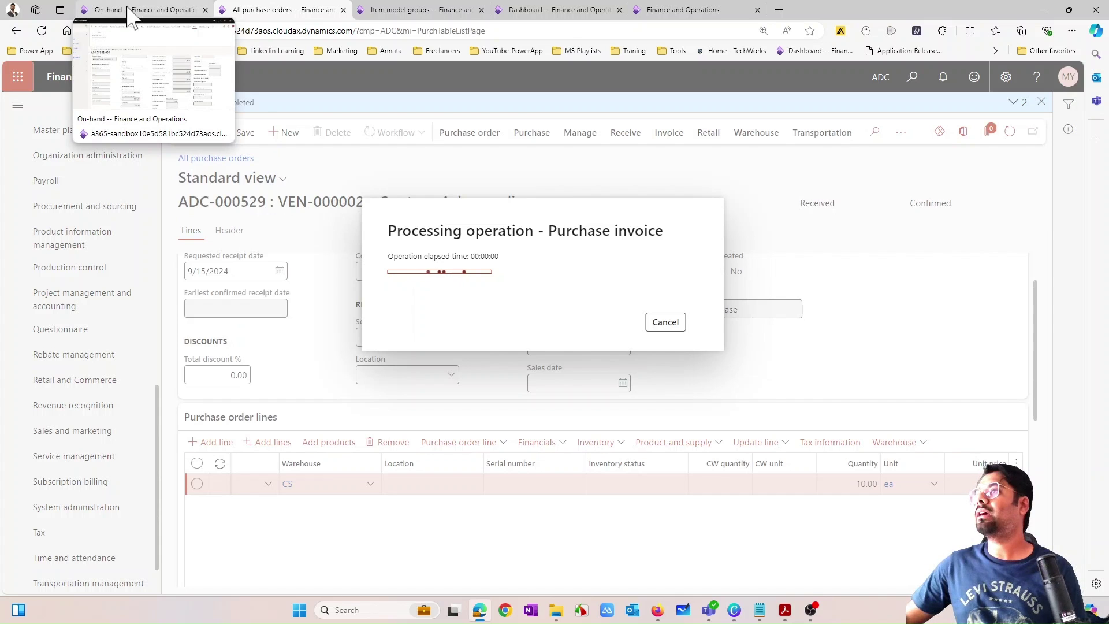
left_click(150, 10)
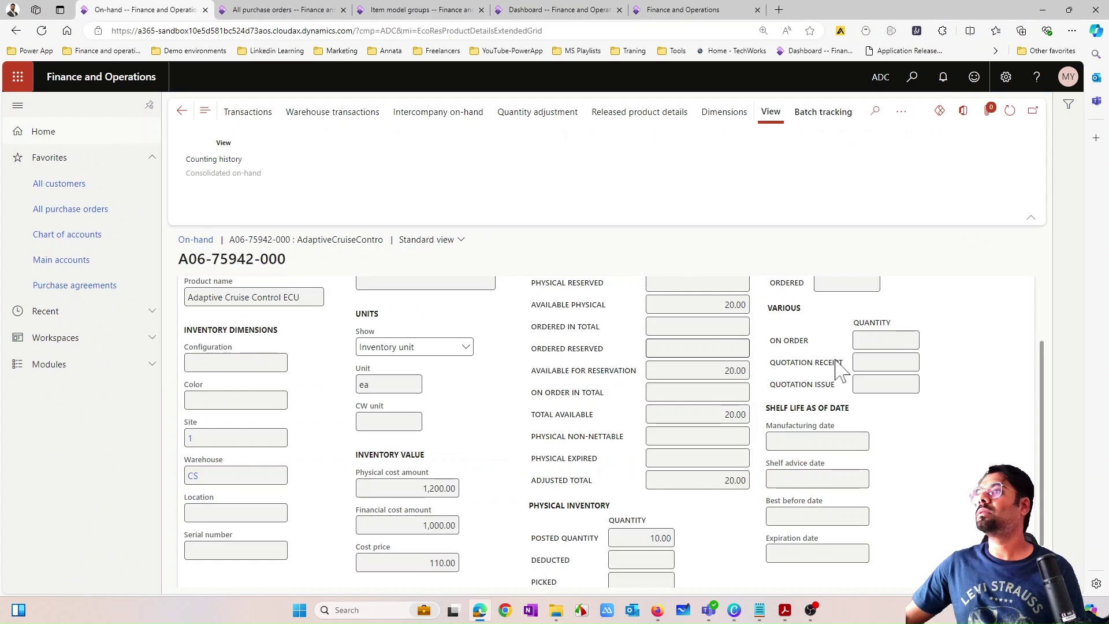
Step: Refresh on-hand and highlight the financial cost 2,200.00 and cost price 110.00
left_click(1009, 110)
scroll(483, 466, "down", 1)
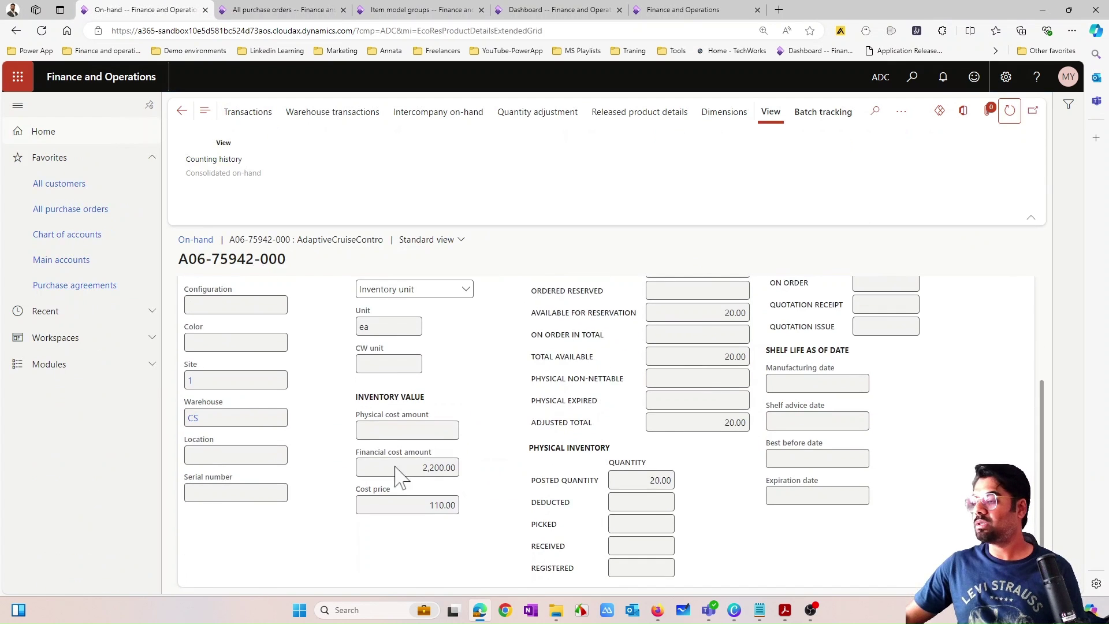
double_click(436, 468)
left_click(435, 509)
double_click(444, 505)
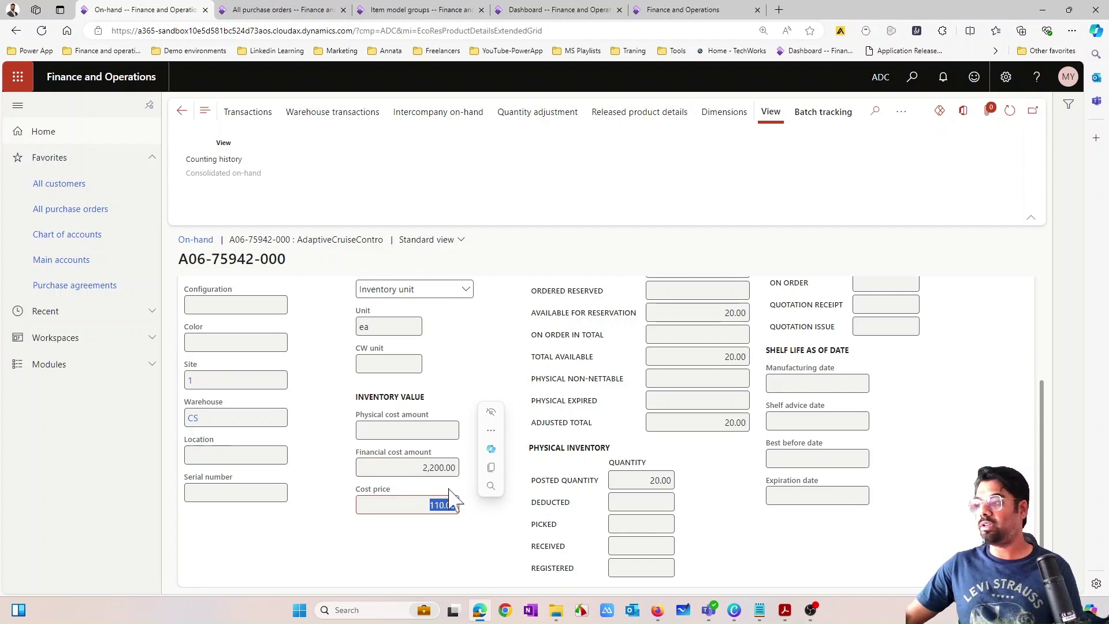
left_click(441, 575)
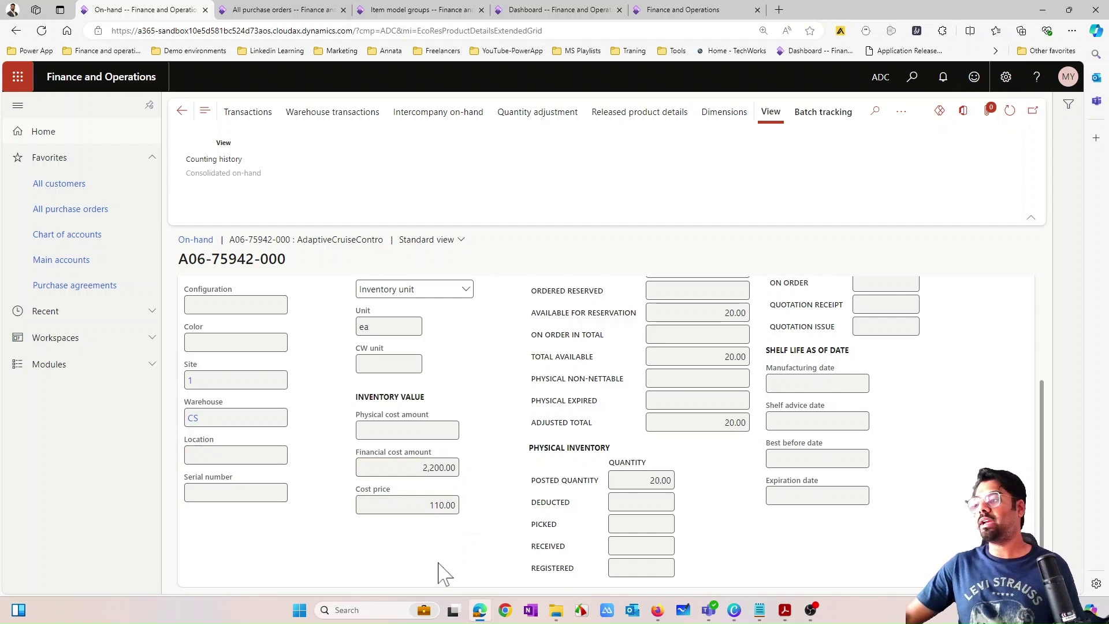
Step: Revisit the item model groups page, re-highlight cost price 110.00, and switch to Canva
left_click(404, 13)
left_click(168, 9)
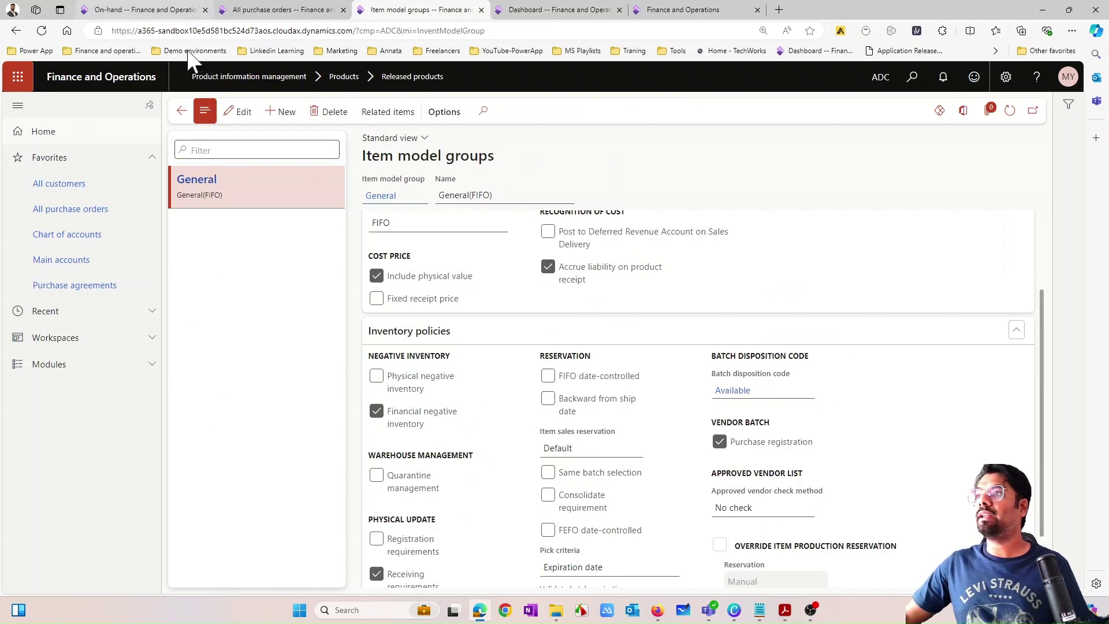
double_click(441, 505)
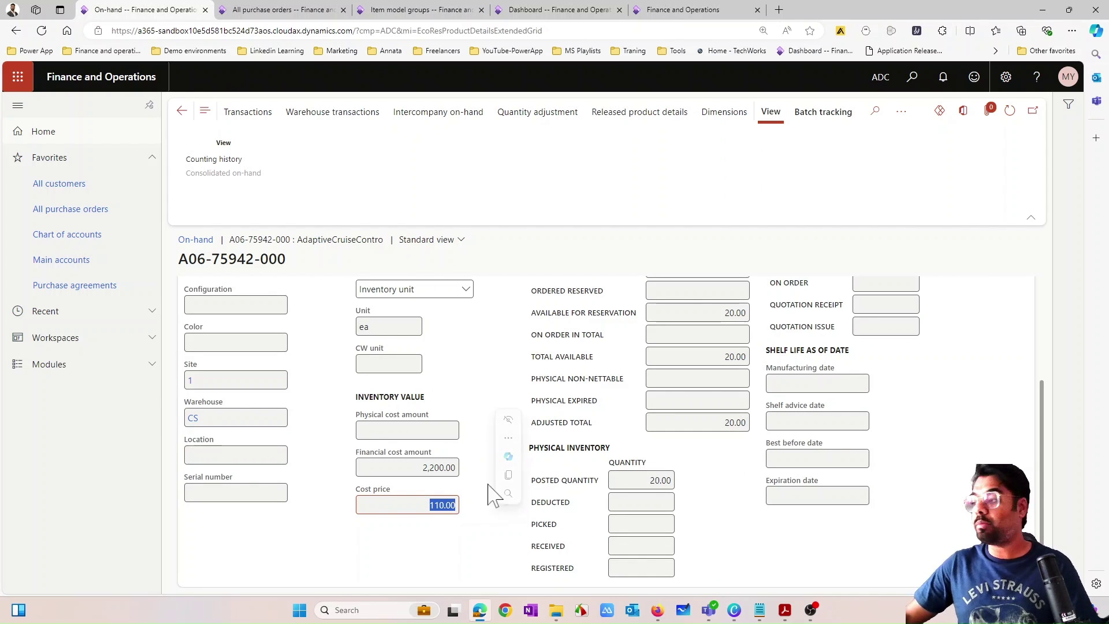
left_click(733, 613)
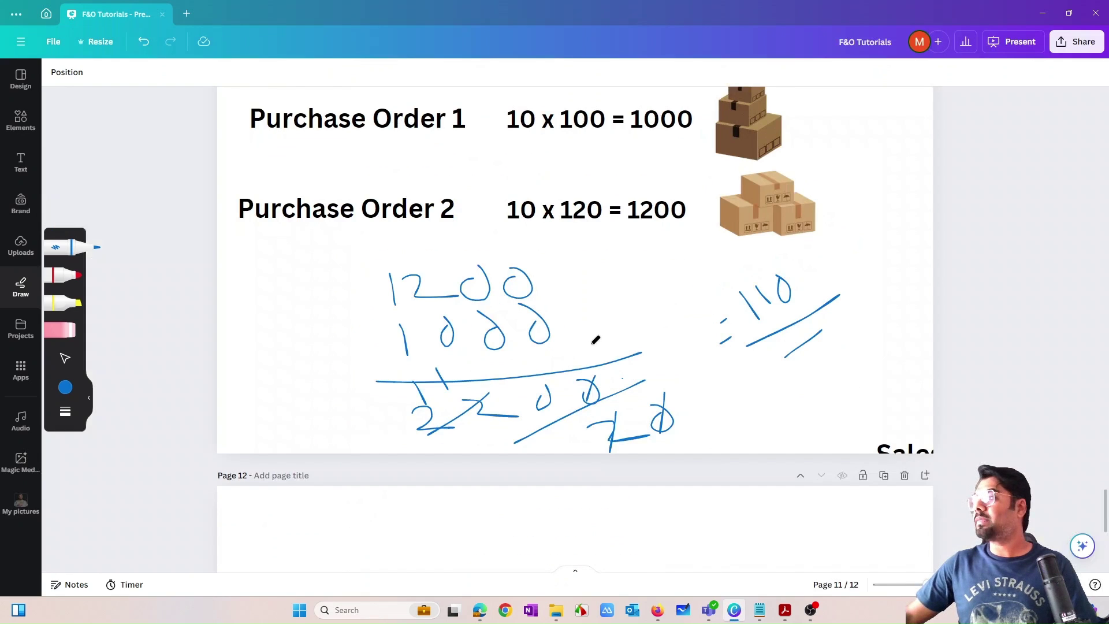
Step: Put away the pens and arrange both box pictures side by side beside the purchase order figures
scroll(595, 340, "up", 1)
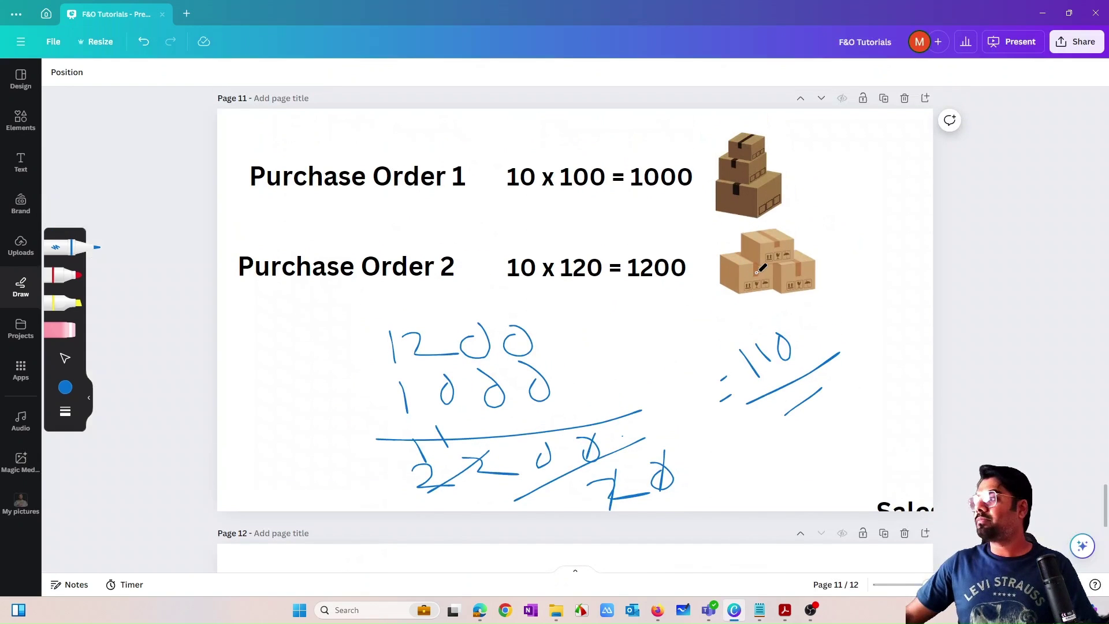
left_click(88, 400)
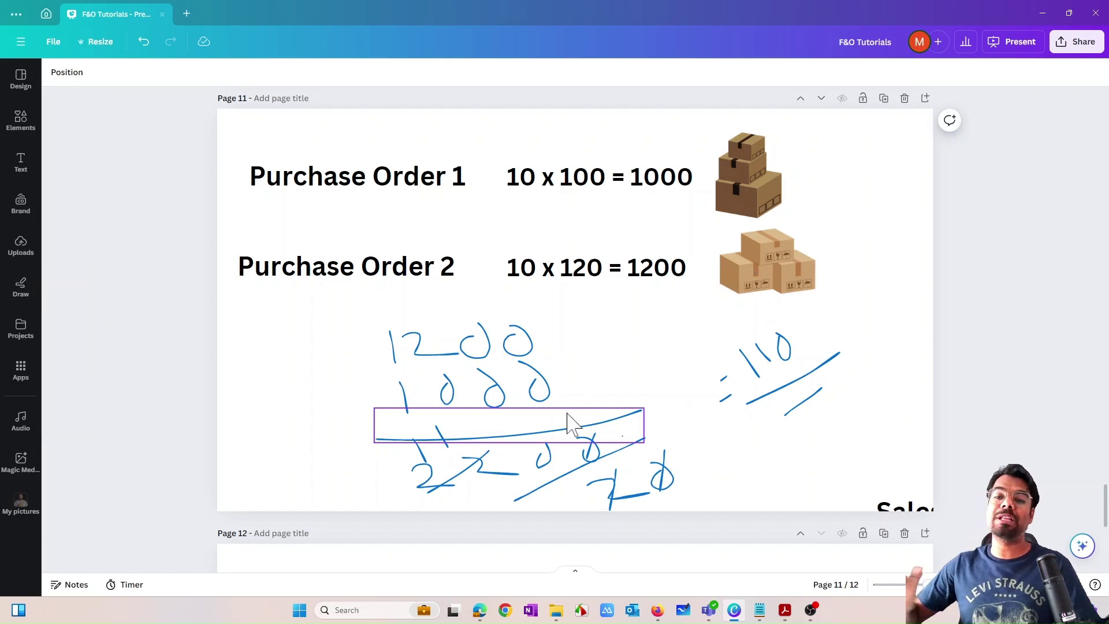
left_click_drag(736, 286, 854, 295)
left_click_drag(778, 198, 747, 253)
left_click_drag(863, 271, 691, 214)
left_click_drag(771, 225, 818, 208)
mouse_move(731, 233)
left_mouse_down()
mouse_move(742, 225)
mouse_move(727, 238)
left_mouse_up()
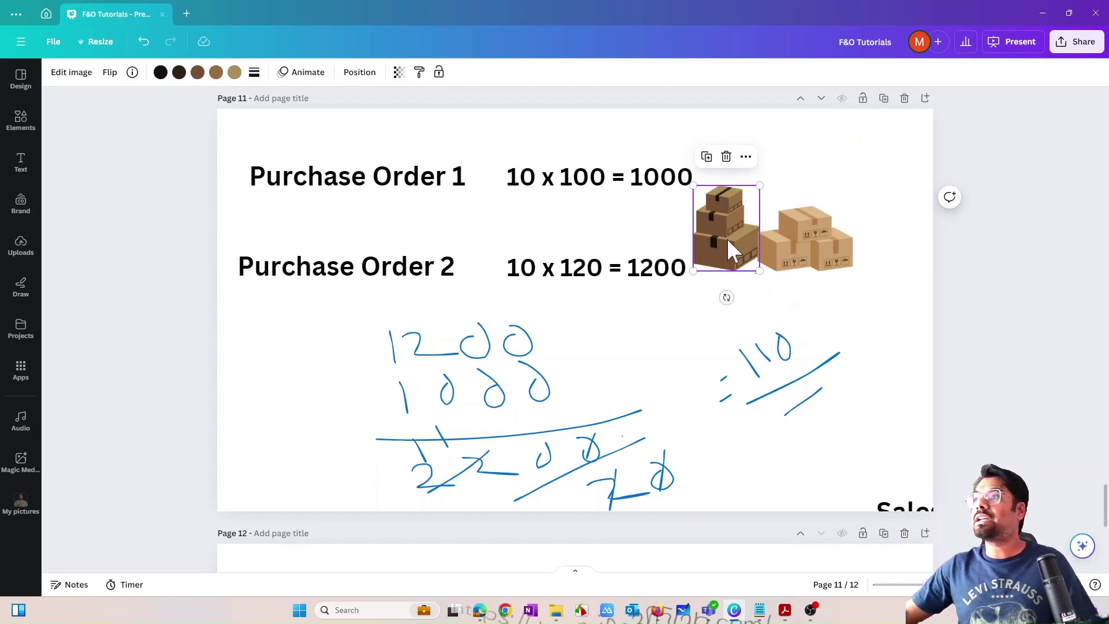
left_click(1043, 13)
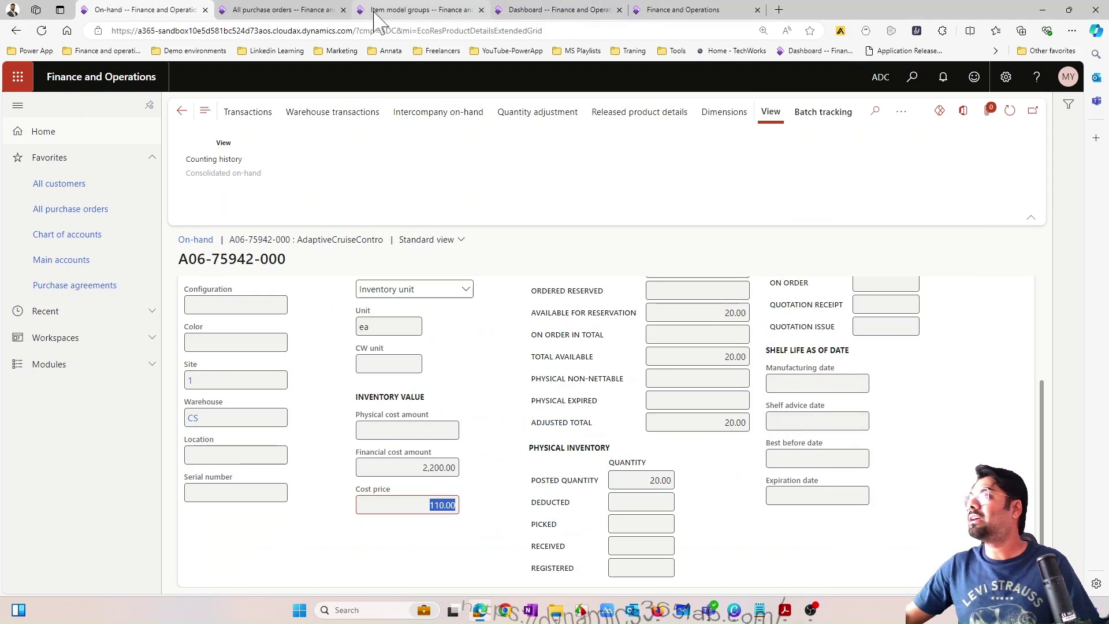
Step: Check the General(FIFO) inventory policies on the Item model groups page, then go back to Canva
key("ctrl+Tab")
key("ctrl+Tab")
scroll(558, 428, "down", 1)
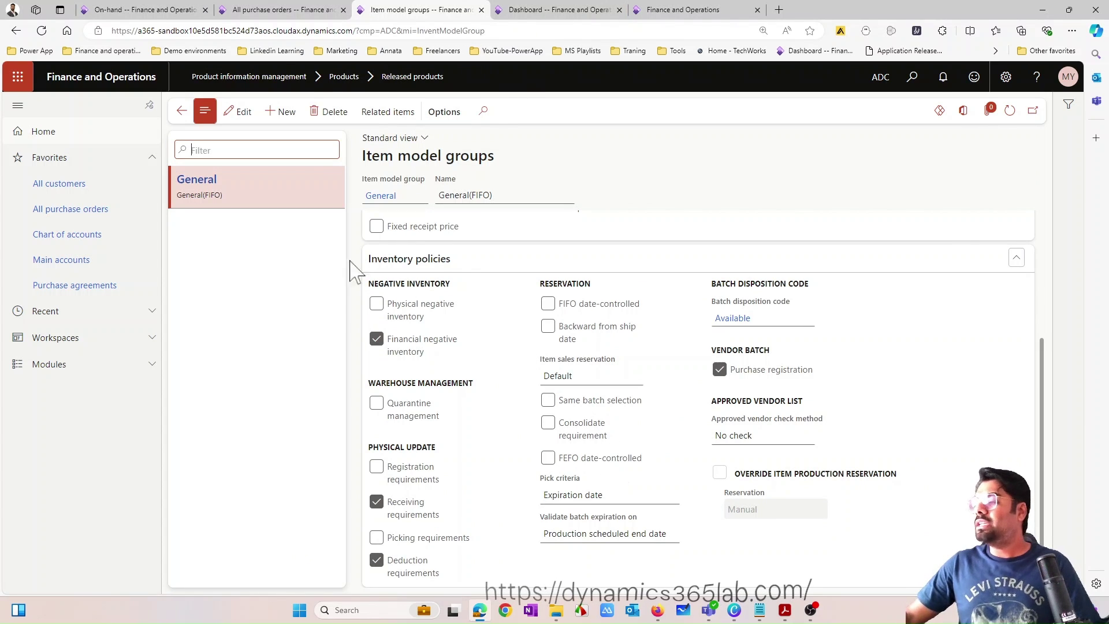
left_click(734, 610)
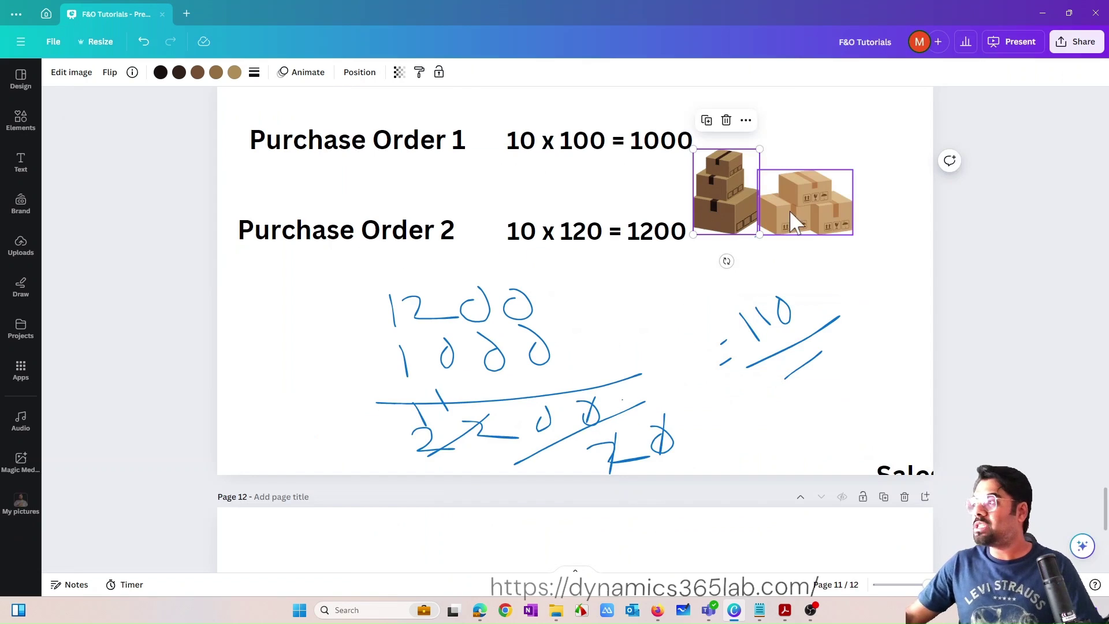
Step: Drag the flat box pile and stacked boxes into one overlapping cluster at the page's right
left_click_drag(789, 210, 869, 226)
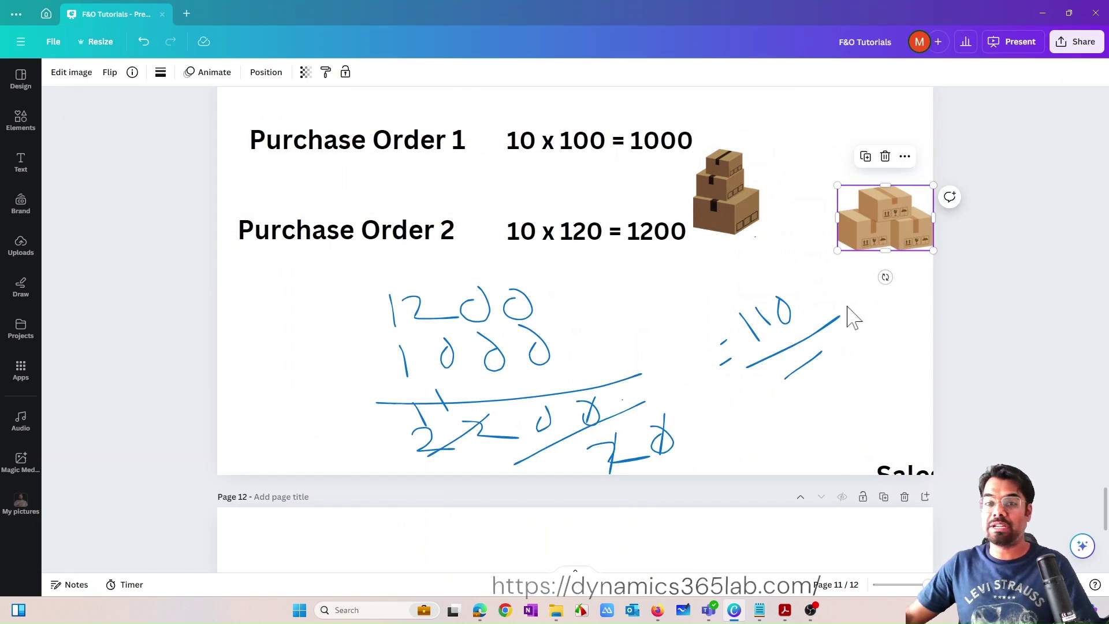
left_click_drag(728, 196, 677, 201)
left_click_drag(911, 251, 753, 258)
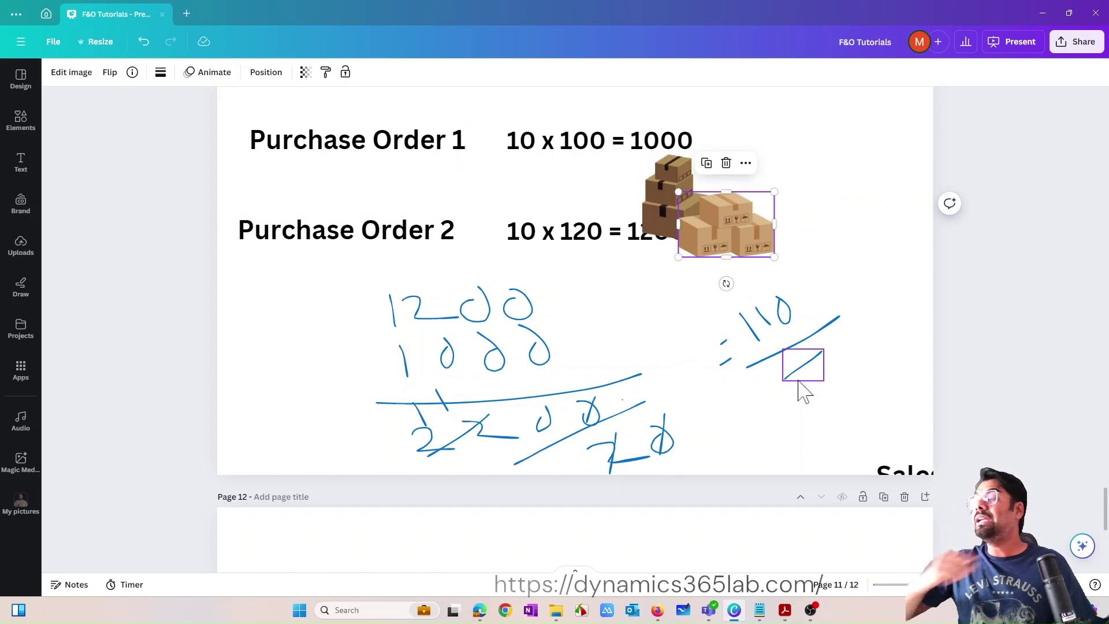
left_click_drag(723, 230, 817, 234)
left_click_drag(675, 195, 838, 223)
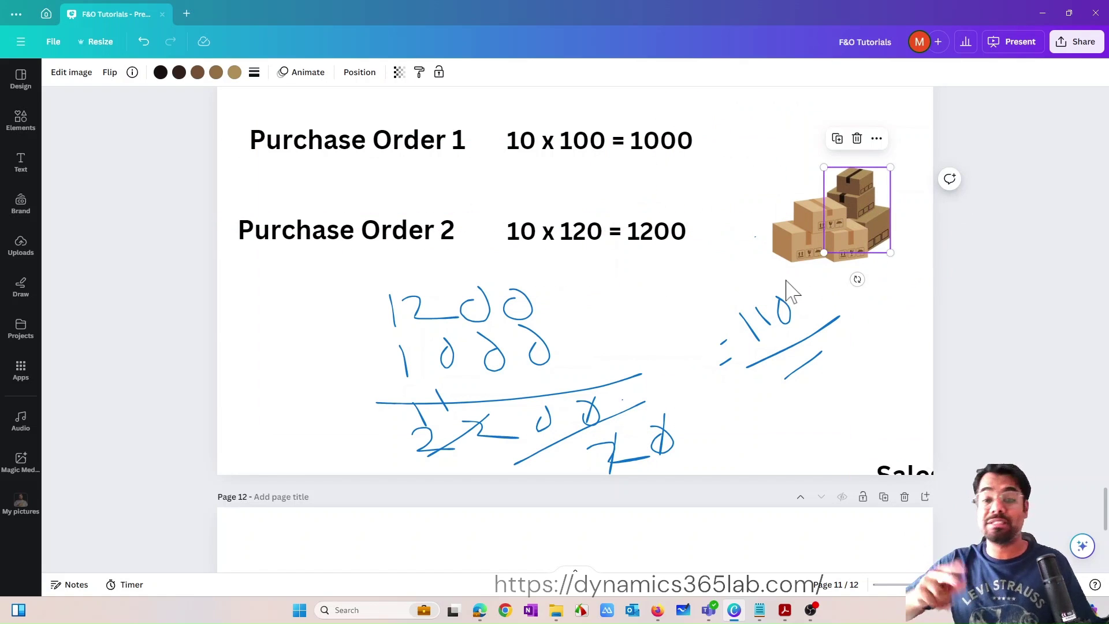